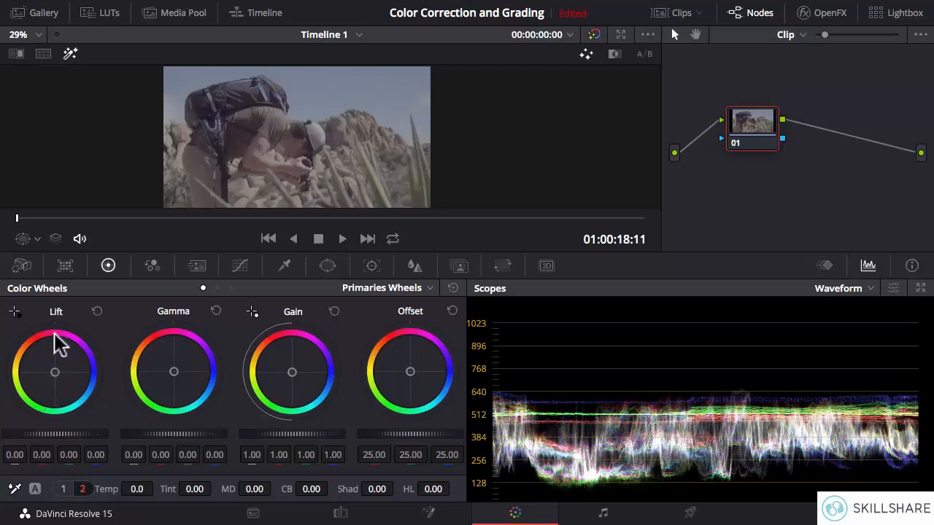
Try tinting the clip red with the Lift wheel and shifting the Gamma wheel's color balance, resetting each wheel.
{"action": "mouse_move", "coordinate": [54, 373]}
{"action": "left_mouse_down"}
{"action": "mouse_move", "coordinate": [36, 340]}
{"action": "mouse_move", "coordinate": [53, 355]}
{"action": "mouse_move", "coordinate": [81, 273]}
{"action": "left_mouse_up"}
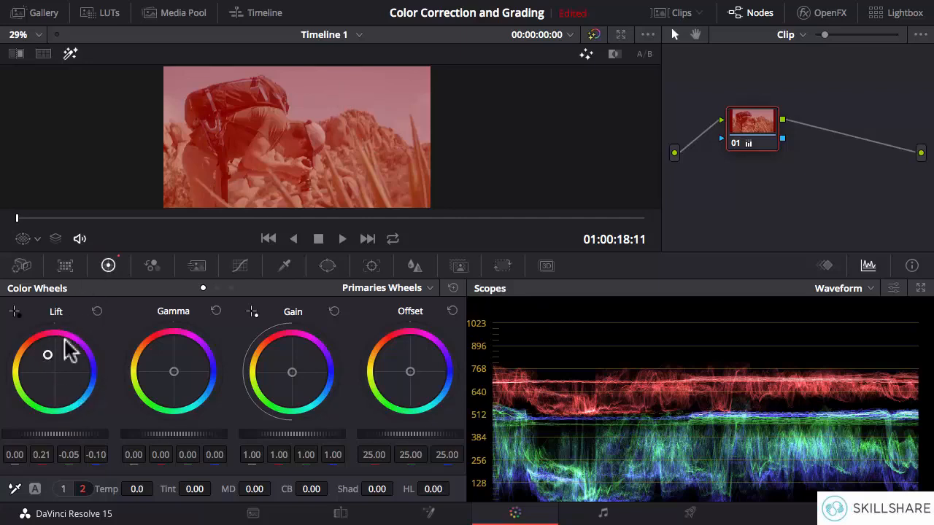
{"action": "left_click", "coordinate": [97, 311]}
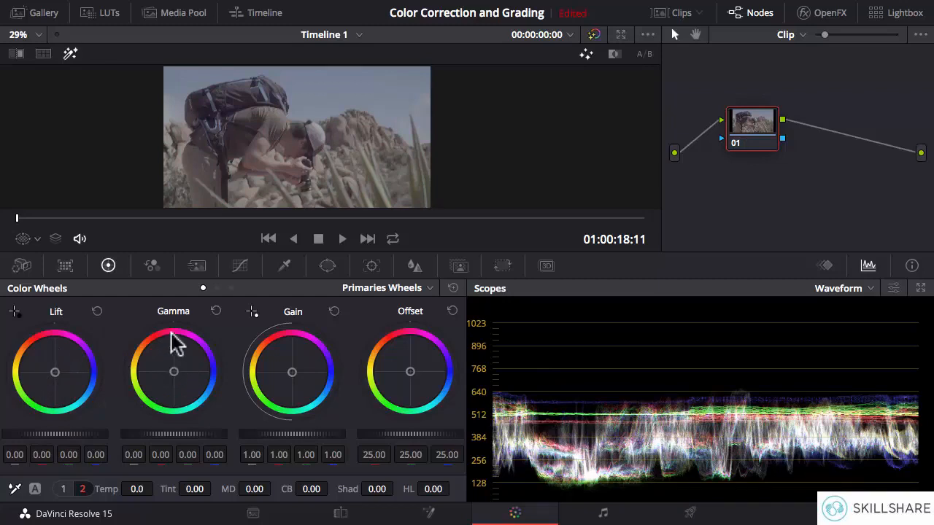
{"action": "left_click_drag", "start_coordinate": [175, 374], "coordinate": [173, 371]}
{"action": "left_click", "coordinate": [215, 311]}
Try pushing the Gain wheel's color balance toward blue twice, strongly and more subtly, resetting Gain each time.
{"action": "left_click_drag", "start_coordinate": [292, 372], "coordinate": [369, 375]}
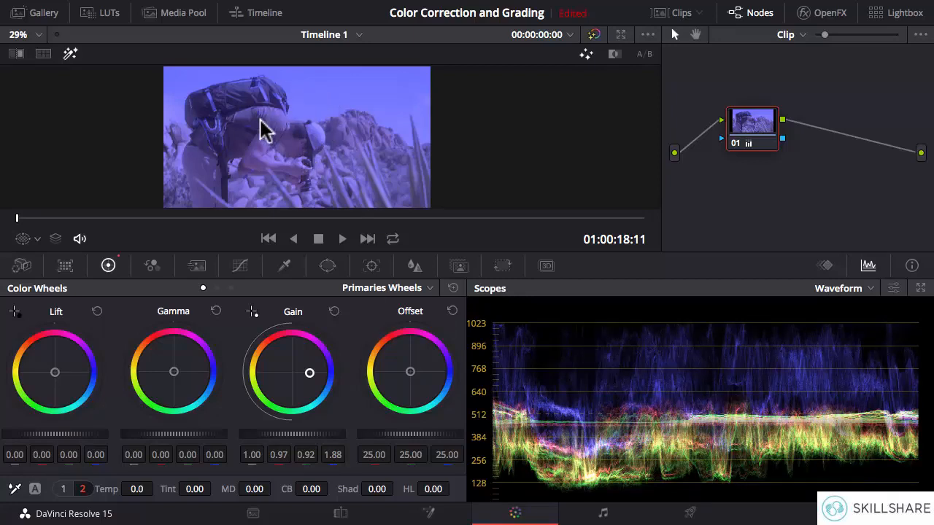
{"action": "left_click", "coordinate": [334, 311]}
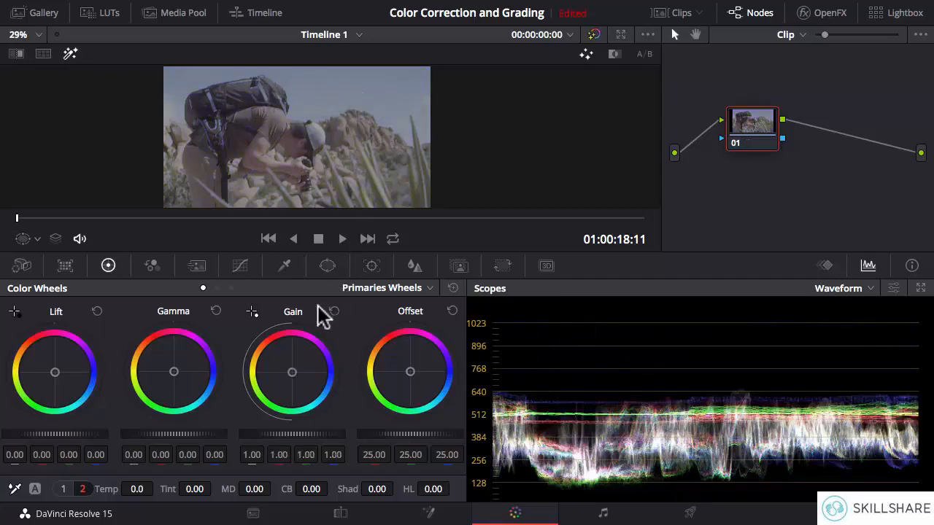
{"action": "left_click_drag", "start_coordinate": [292, 372], "coordinate": [304, 373]}
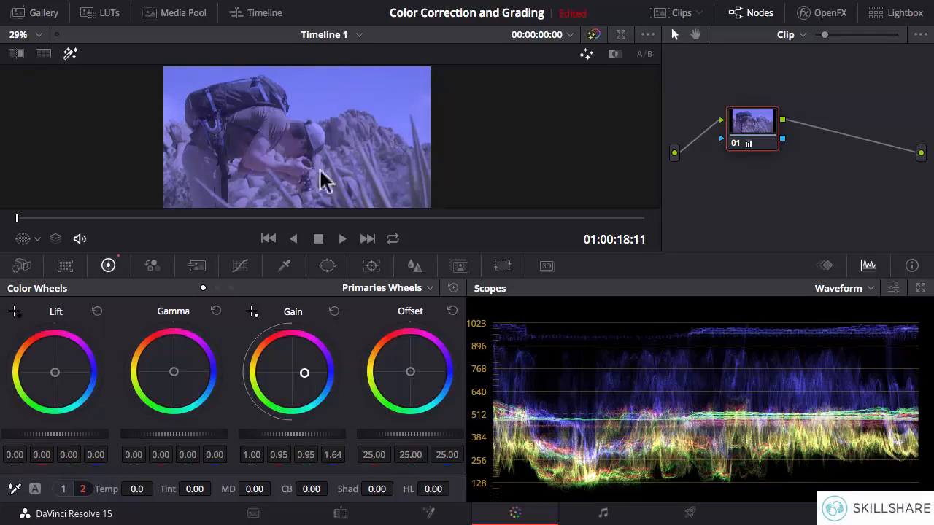
{"action": "left_click", "coordinate": [334, 310]}
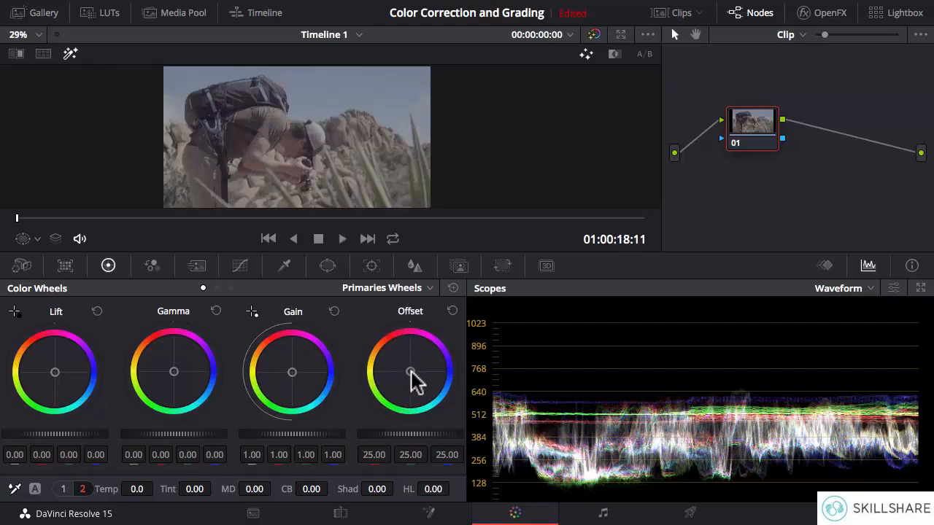
Compare red tints made with the Offset and Lift wheels, resetting the wheel after each adjustment.
{"action": "left_click_drag", "start_coordinate": [410, 370], "coordinate": [401, 359]}
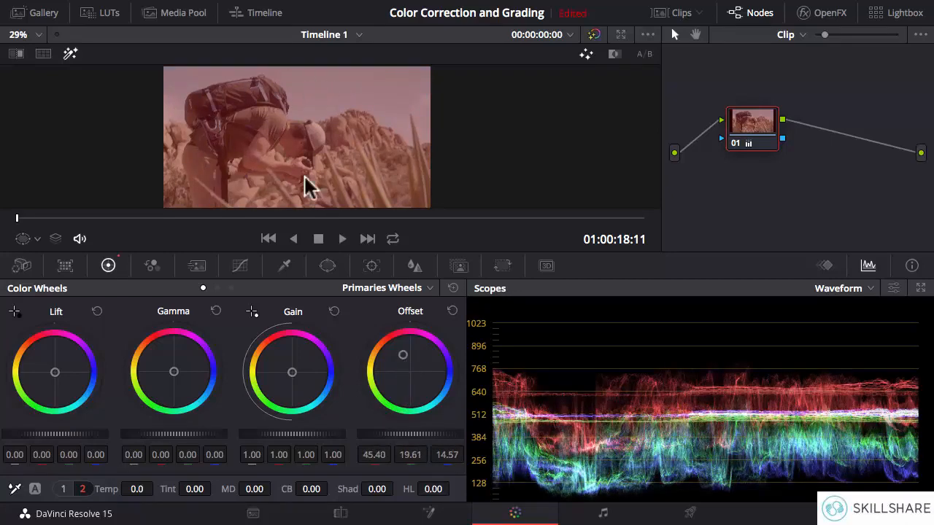
{"action": "left_click", "coordinate": [452, 311]}
{"action": "left_click_drag", "start_coordinate": [56, 379], "coordinate": [51, 365]}
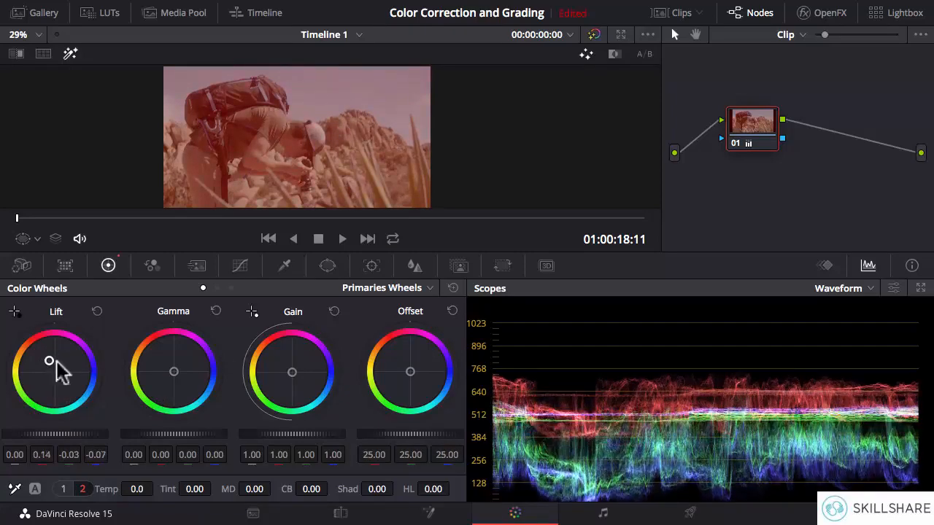
{"action": "left_click", "coordinate": [97, 311]}
{"action": "left_click_drag", "start_coordinate": [410, 372], "coordinate": [403, 358]}
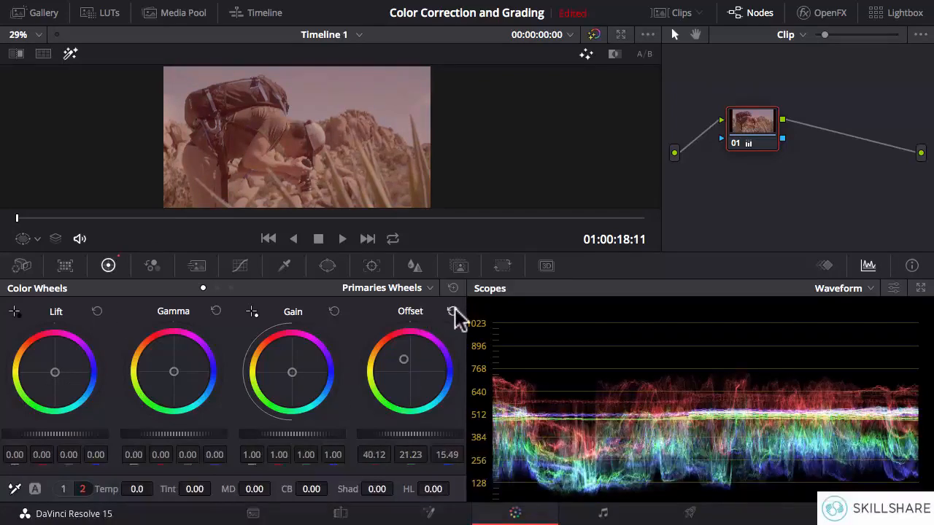
{"action": "left_click", "coordinate": [452, 311]}
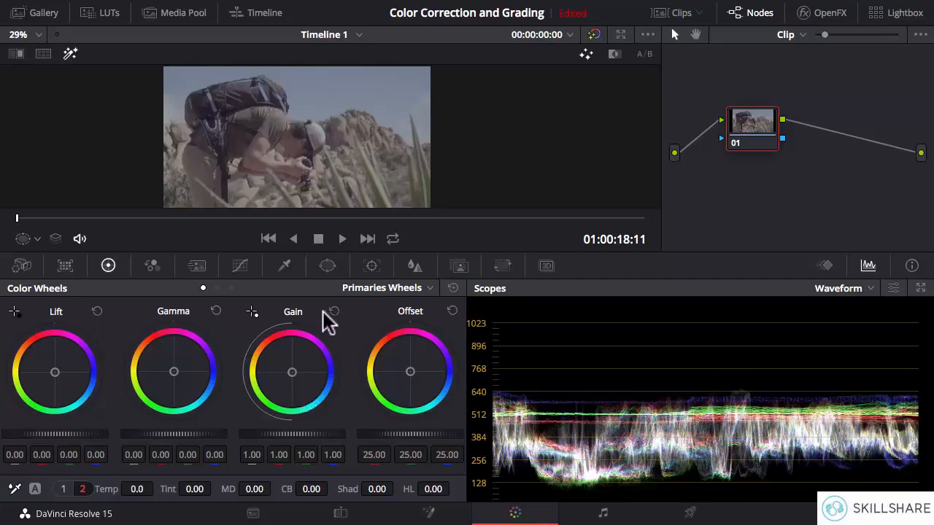
Try a purple Gain tint and reset it, and shift Offset, Gain and Gamma together before resetting all wheels.
{"action": "left_click_drag", "start_coordinate": [307, 369], "coordinate": [315, 336]}
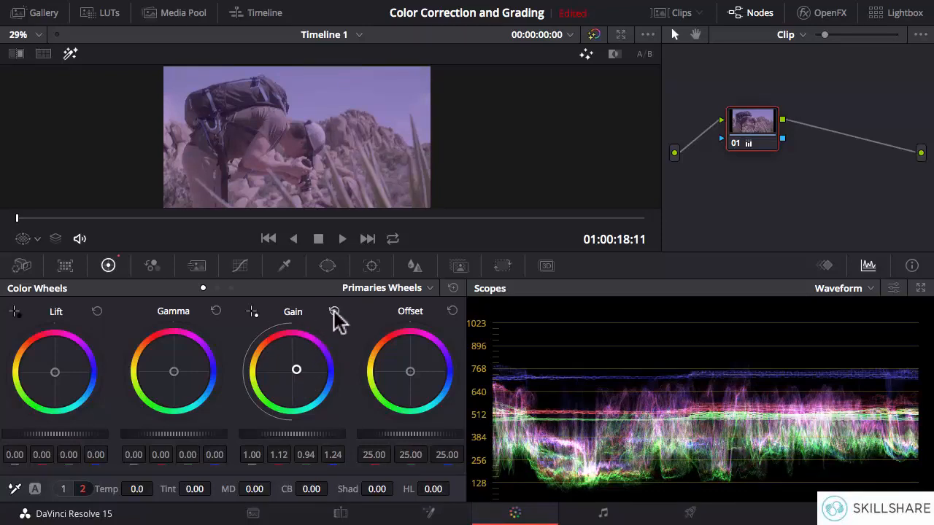
{"action": "left_click", "coordinate": [333, 311]}
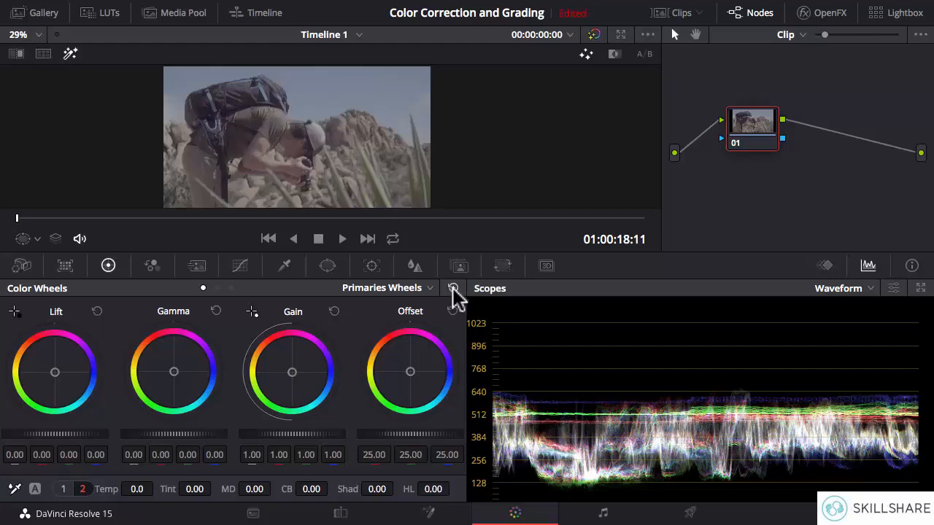
{"action": "left_click_drag", "start_coordinate": [409, 371], "coordinate": [414, 366]}
{"action": "left_click_drag", "start_coordinate": [292, 372], "coordinate": [281, 364]}
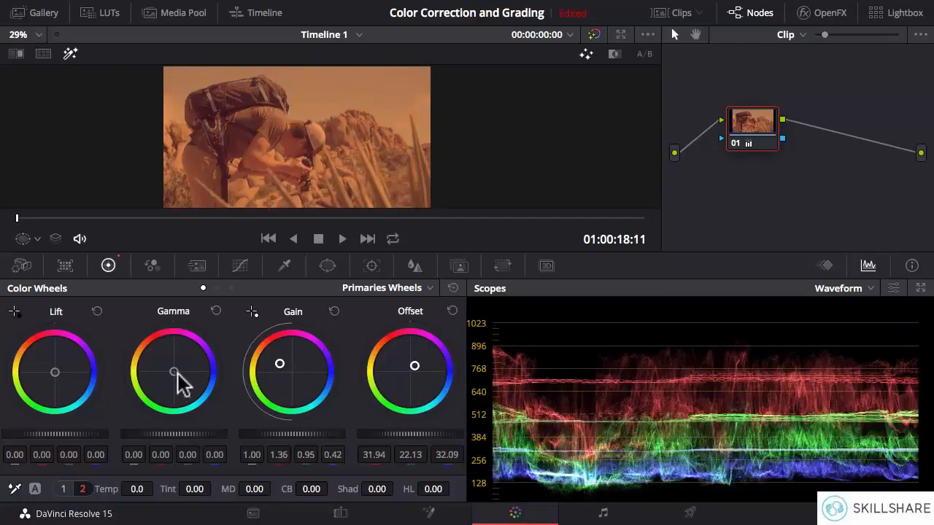
{"action": "left_click_drag", "start_coordinate": [176, 369], "coordinate": [175, 383]}
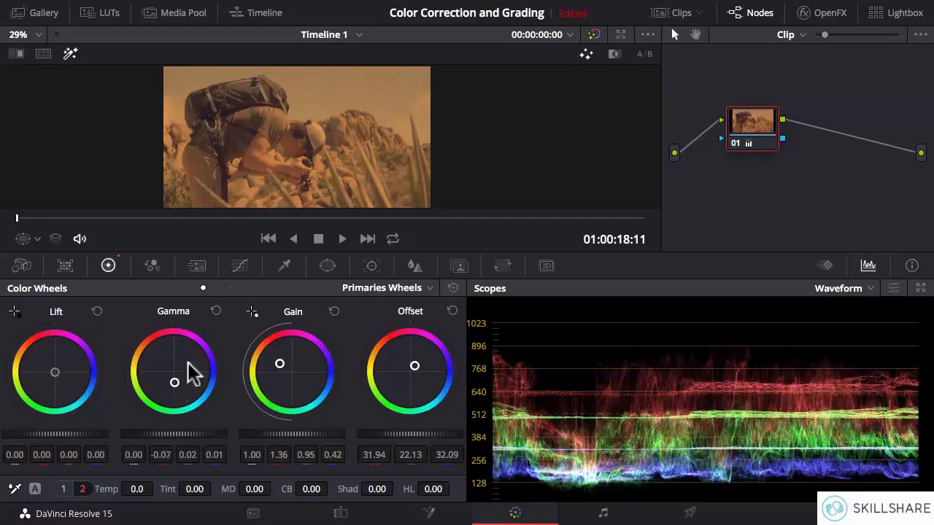
{"action": "left_click", "coordinate": [452, 287]}
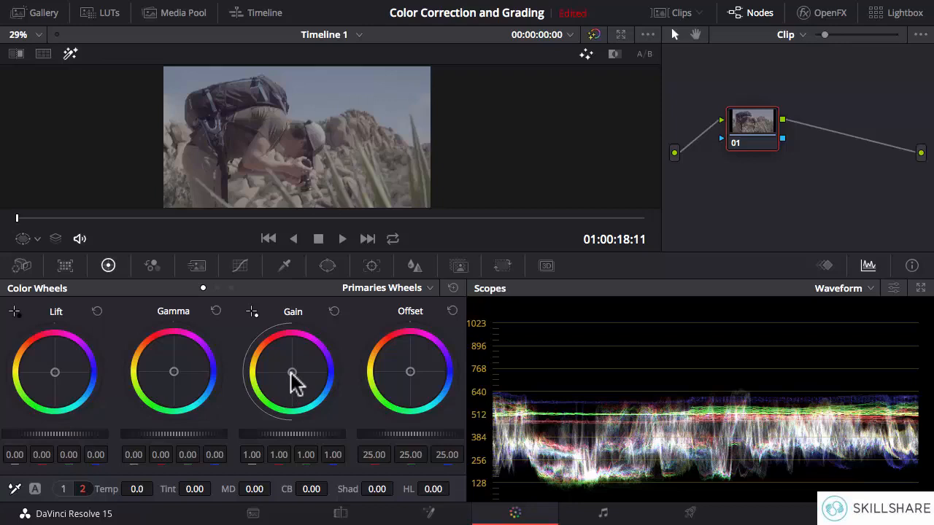
Try pushing the Gain color balance toward red in two increasing amounts, and reset Gain.
{"action": "left_click_drag", "start_coordinate": [291, 372], "coordinate": [287, 364]}
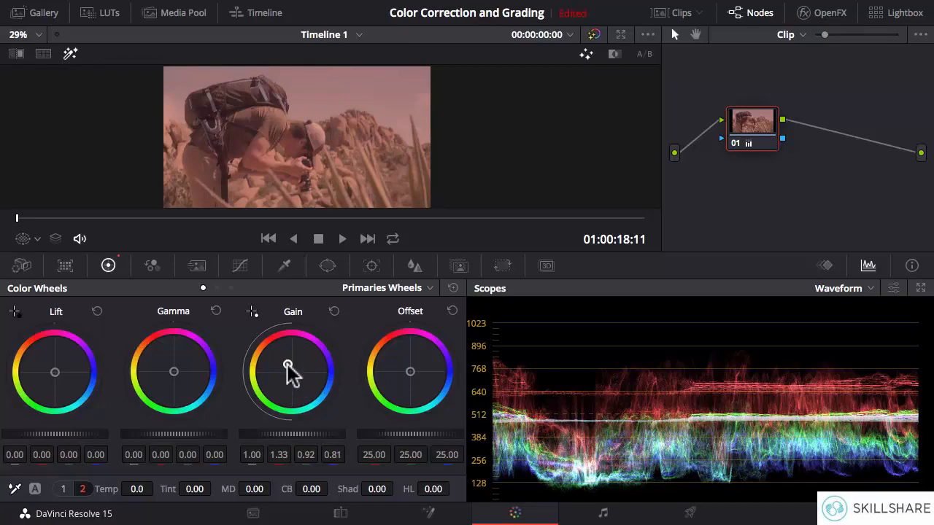
{"action": "left_click_drag", "start_coordinate": [288, 364], "coordinate": [284, 354]}
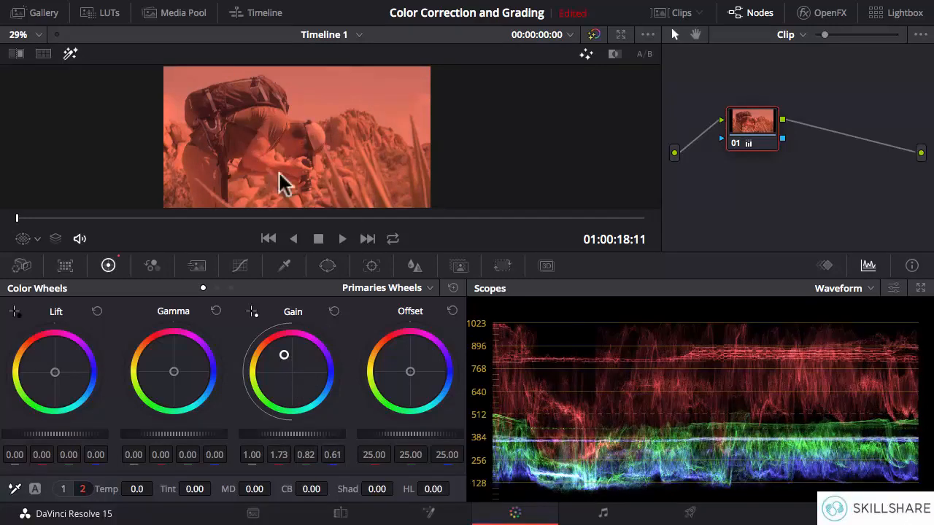
{"action": "left_click", "coordinate": [334, 312]}
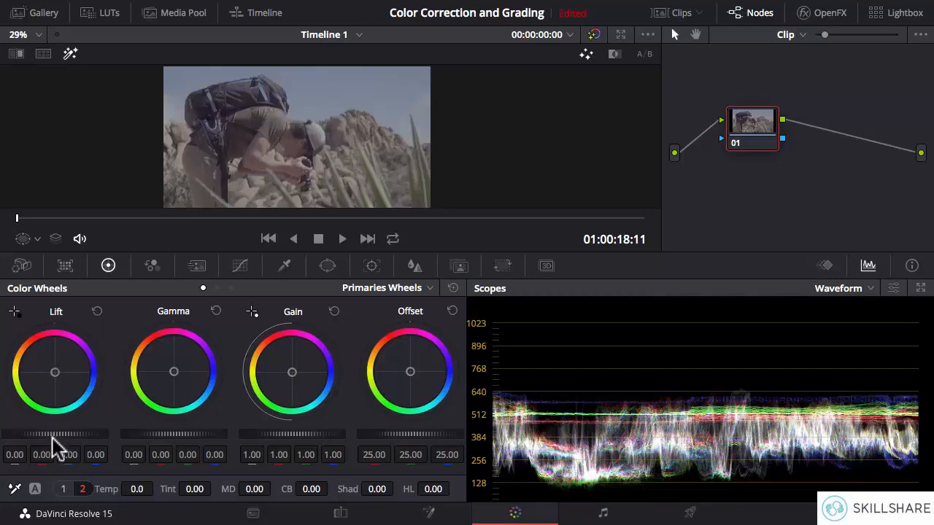
Darken the clip's shadows by lowering the master Lift to -0.10.
{"action": "mouse_move", "coordinate": [53, 435]}
{"action": "left_mouse_down"}
{"action": "mouse_move", "coordinate": [101, 437]}
{"action": "mouse_move", "coordinate": [39, 435]}
{"action": "left_mouse_up"}
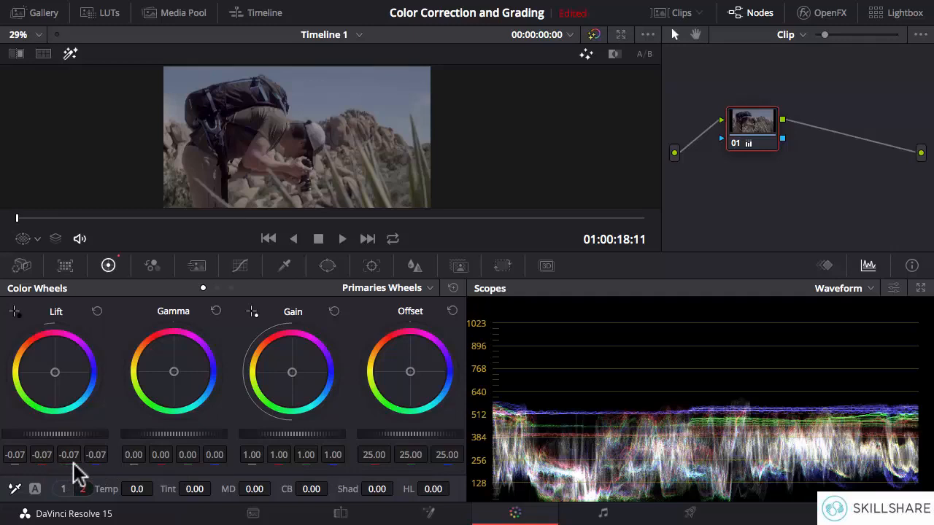
{"action": "left_click_drag", "start_coordinate": [53, 434], "coordinate": [44, 435]}
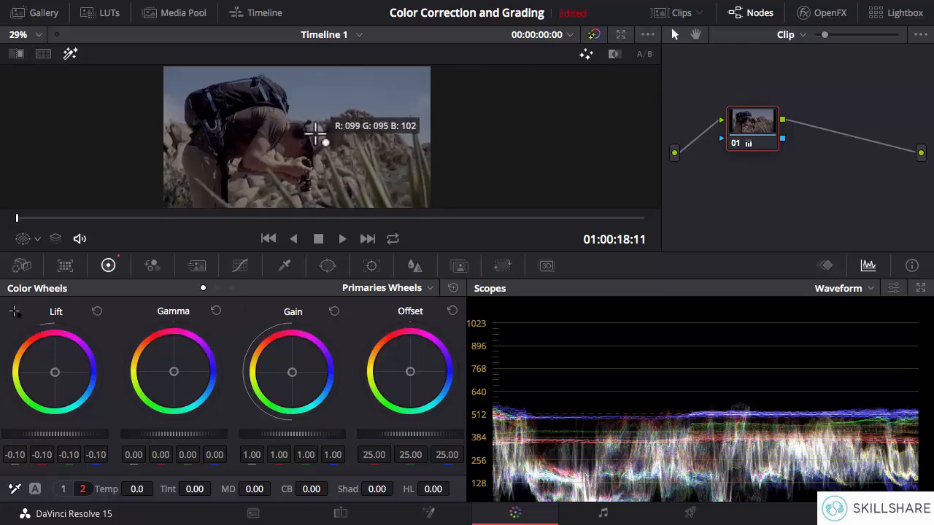
Try setting the white point by sampling the hiker's cap, and reset Gain.
{"action": "left_click", "coordinate": [313, 129]}
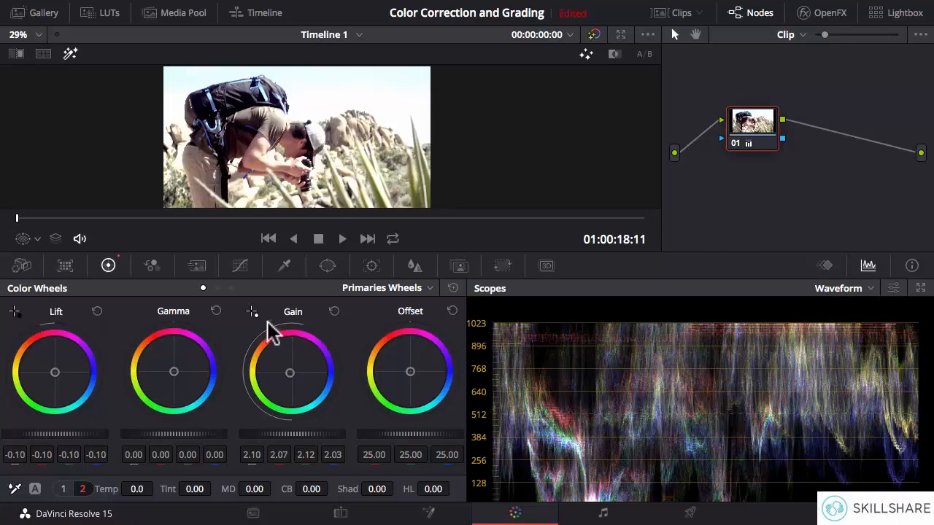
{"action": "left_click", "coordinate": [334, 311]}
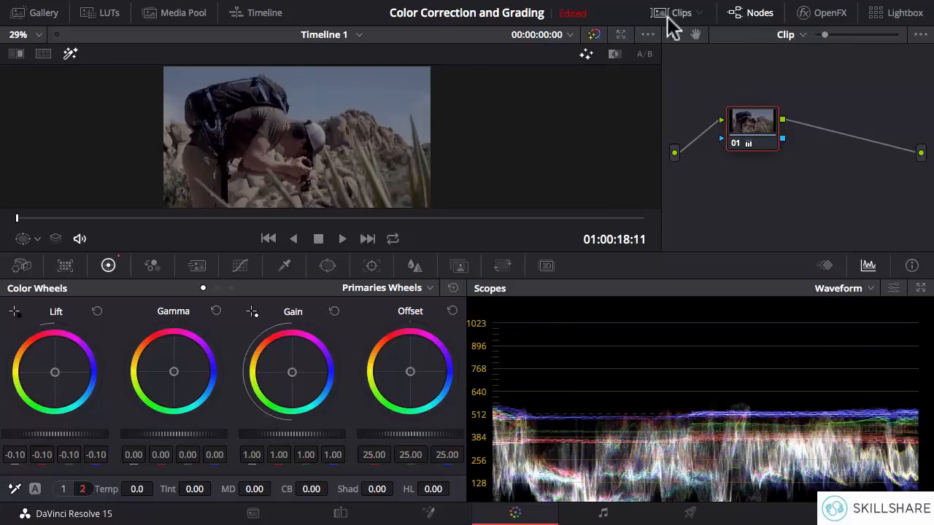
Switch to clip 02 of the patterned shirt using the clip thumbnails, and hide the thumbnails.
{"action": "left_click", "coordinate": [679, 14]}
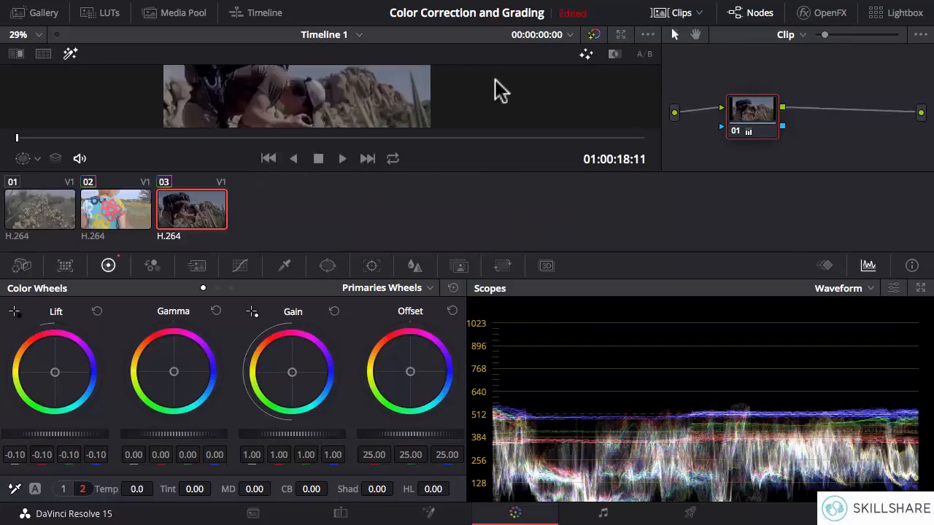
{"action": "left_click", "coordinate": [115, 208]}
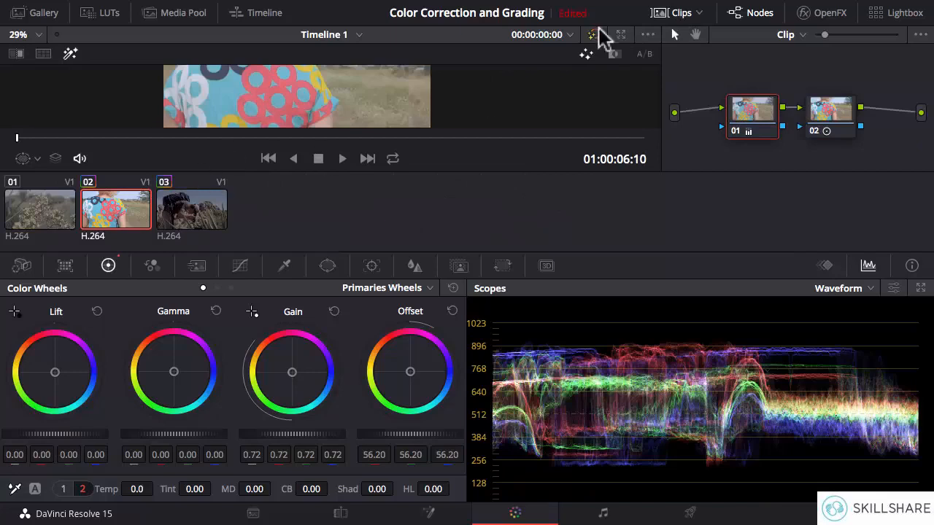
{"action": "left_click", "coordinate": [675, 13]}
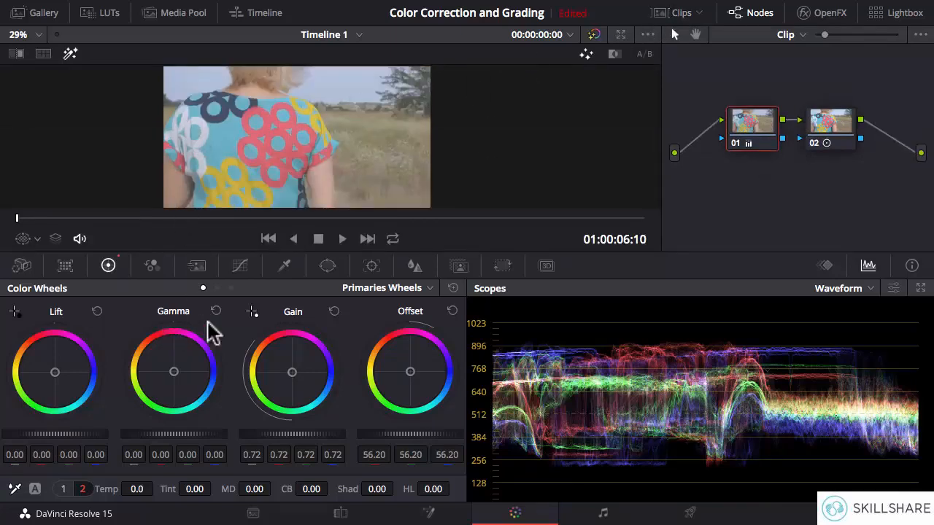
Sample the shirt's white pattern as white point and its dark ring as black point, and reset all primaries on node 01.
{"action": "left_click", "coordinate": [250, 311]}
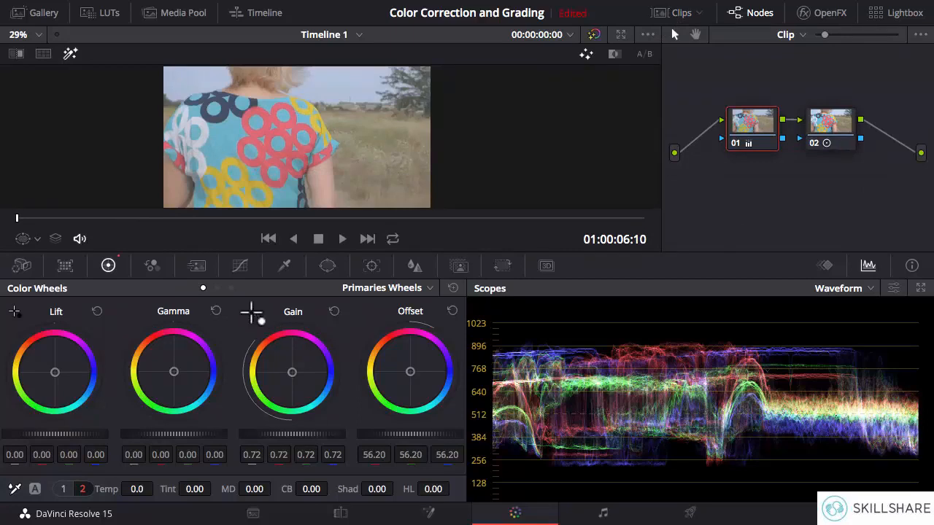
{"action": "left_click", "coordinate": [192, 144]}
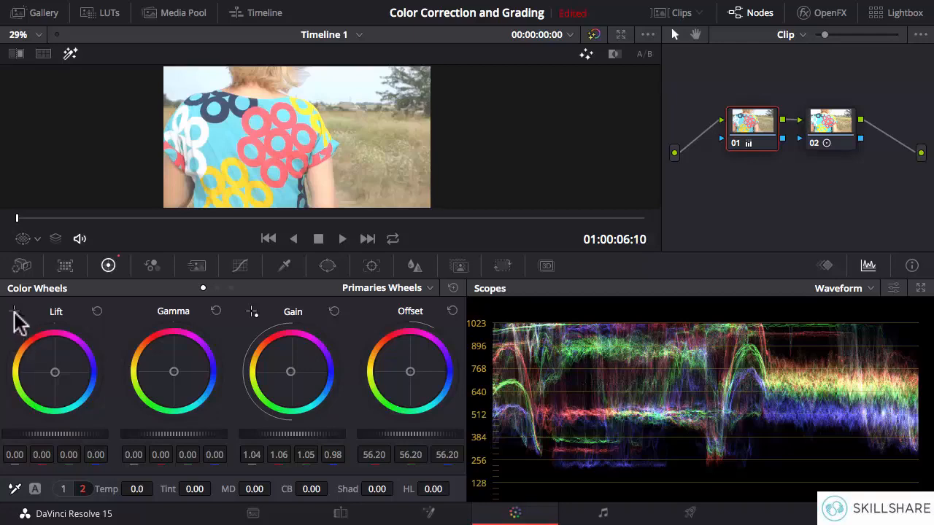
{"action": "left_click", "coordinate": [14, 311]}
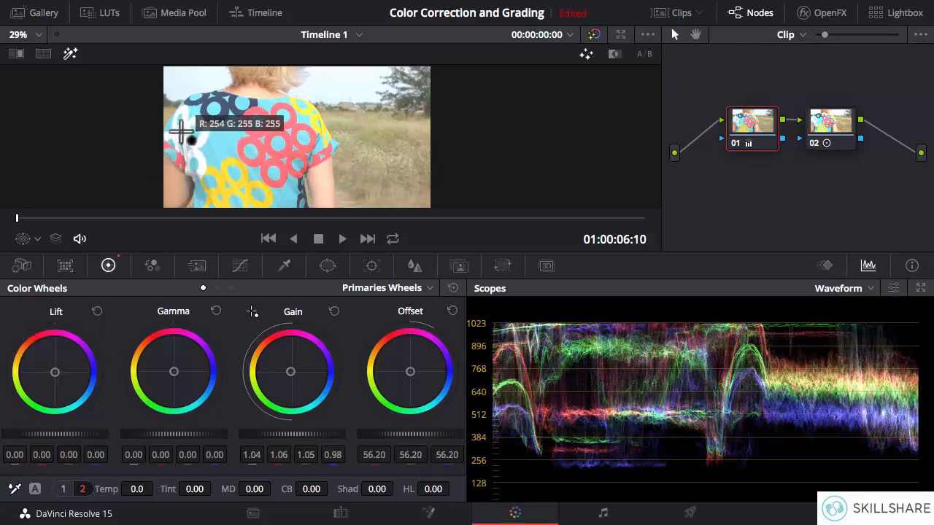
{"action": "left_click", "coordinate": [223, 108]}
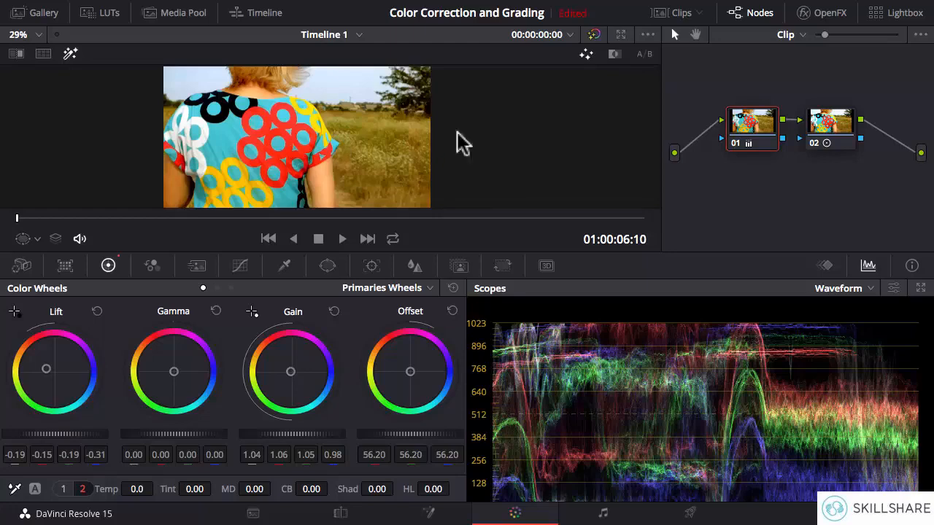
{"action": "left_click", "coordinate": [453, 288]}
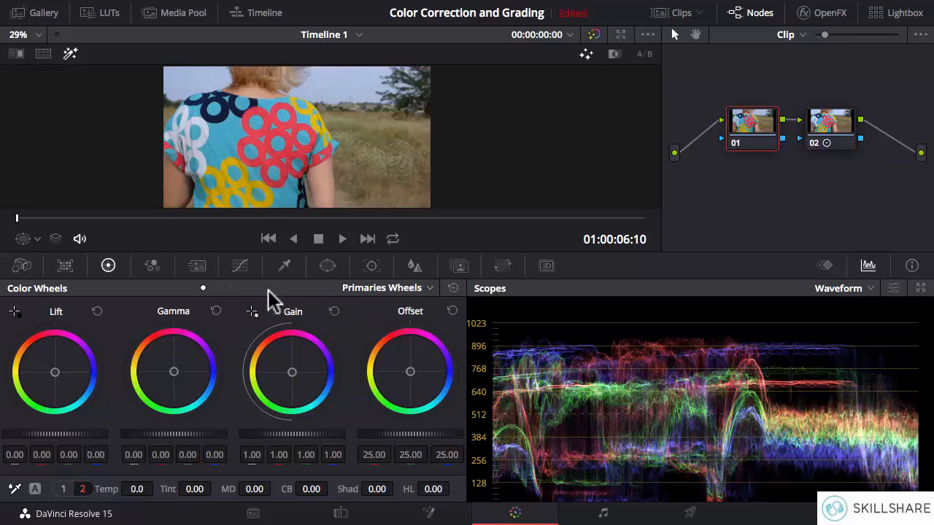
Examine the Primaries Bars, Log and Primaries Wheels modes of the color controls, finishing on Primaries Bars.
{"action": "left_click", "coordinate": [217, 288]}
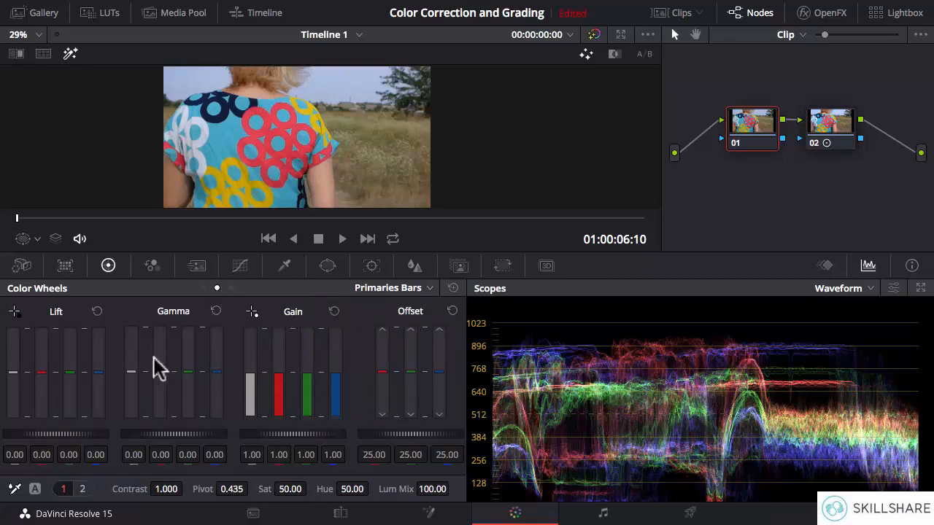
{"action": "left_click", "coordinate": [230, 288]}
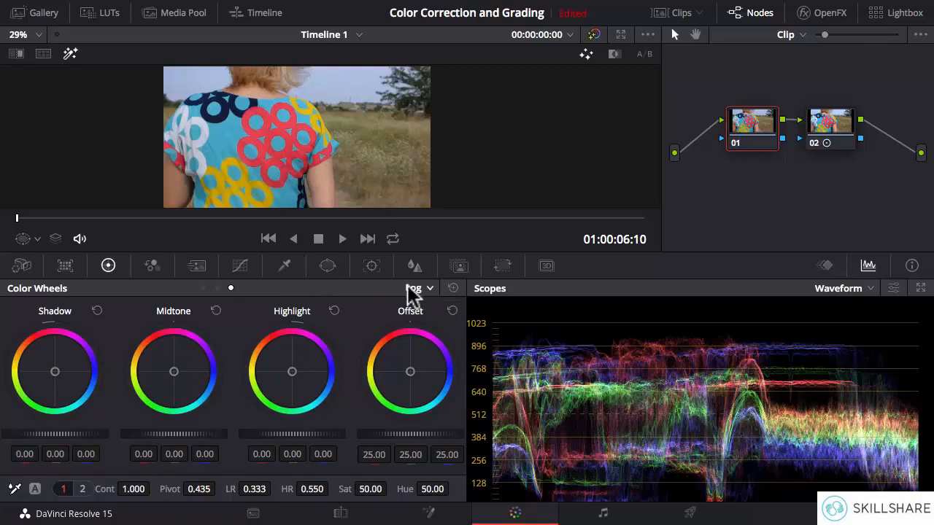
{"action": "left_click", "coordinate": [425, 288]}
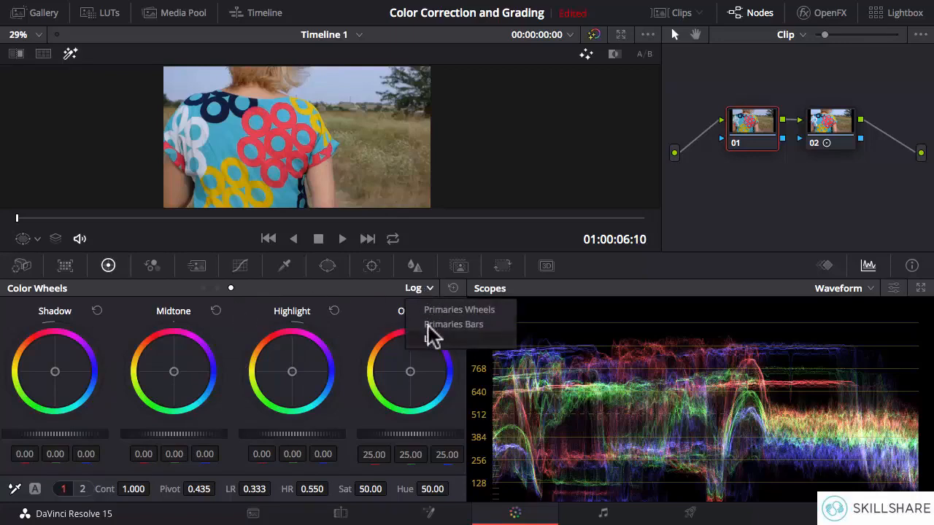
{"action": "left_click", "coordinate": [429, 310]}
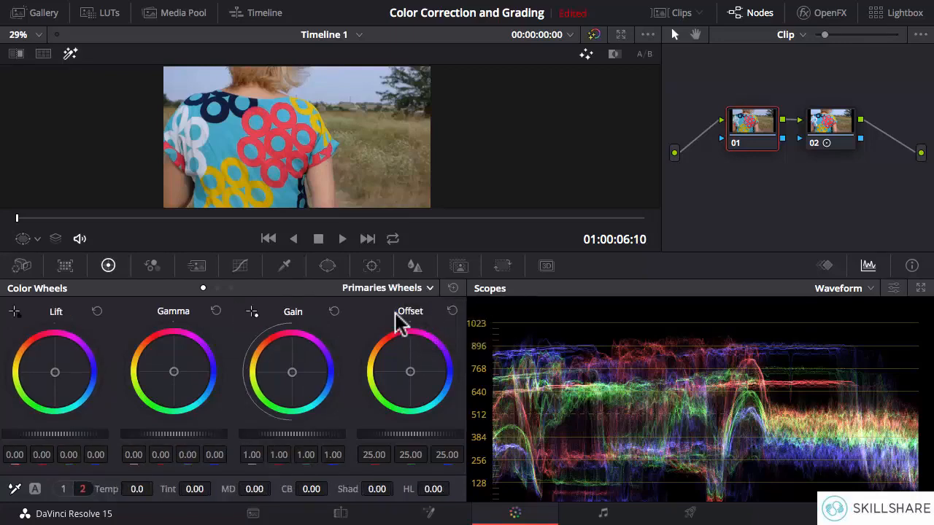
{"action": "left_click", "coordinate": [418, 287]}
{"action": "left_click", "coordinate": [411, 325]}
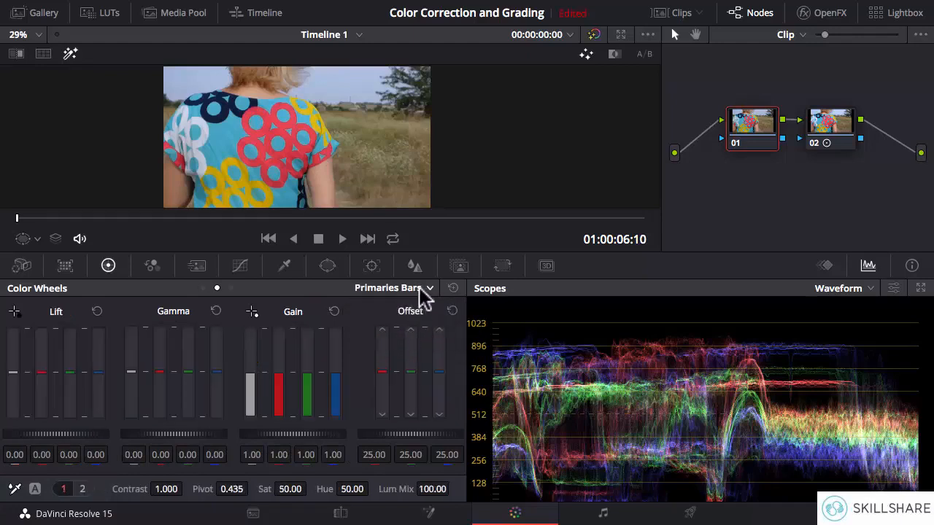
Compare the Log, Primaries Wheels and Primaries Bars modes of the color controls, finishing on Primaries Wheels.
{"action": "left_click", "coordinate": [418, 288]}
{"action": "left_click", "coordinate": [403, 340]}
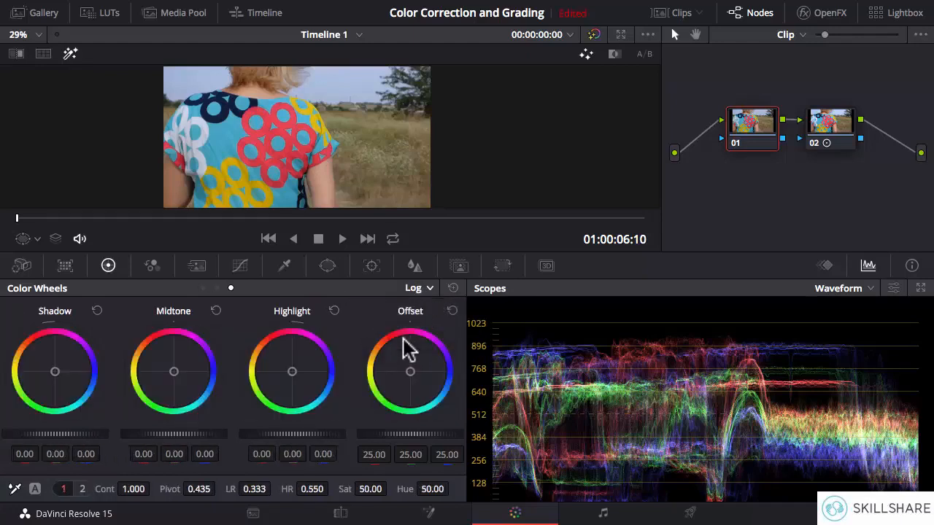
{"action": "left_click", "coordinate": [419, 287]}
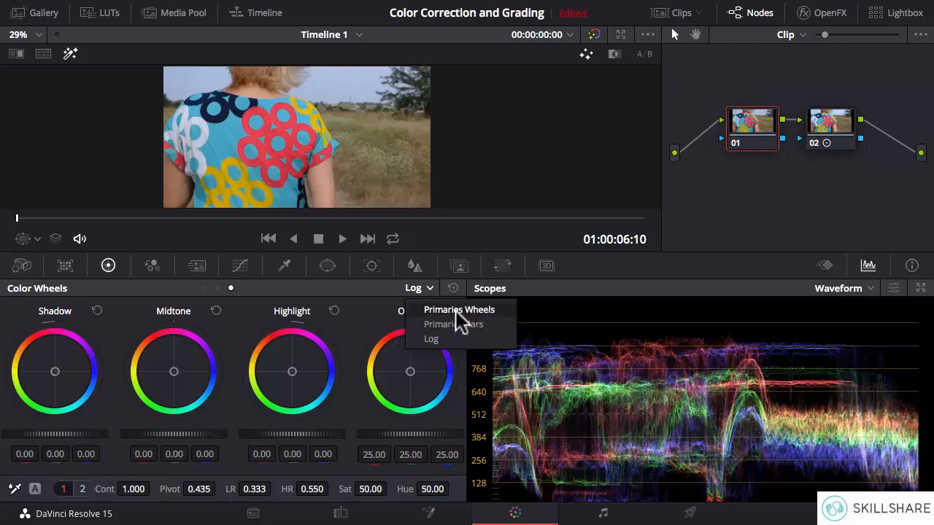
{"action": "left_click", "coordinate": [456, 309]}
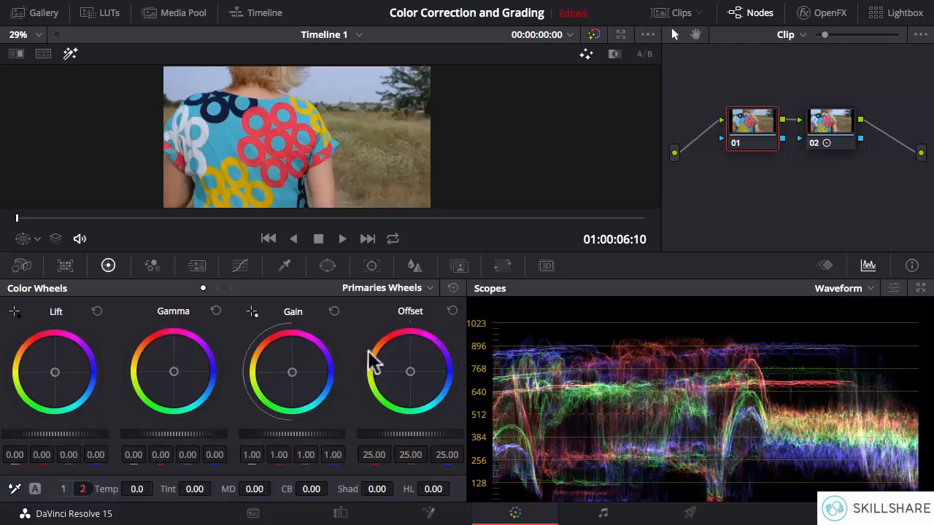
{"action": "left_click", "coordinate": [417, 290]}
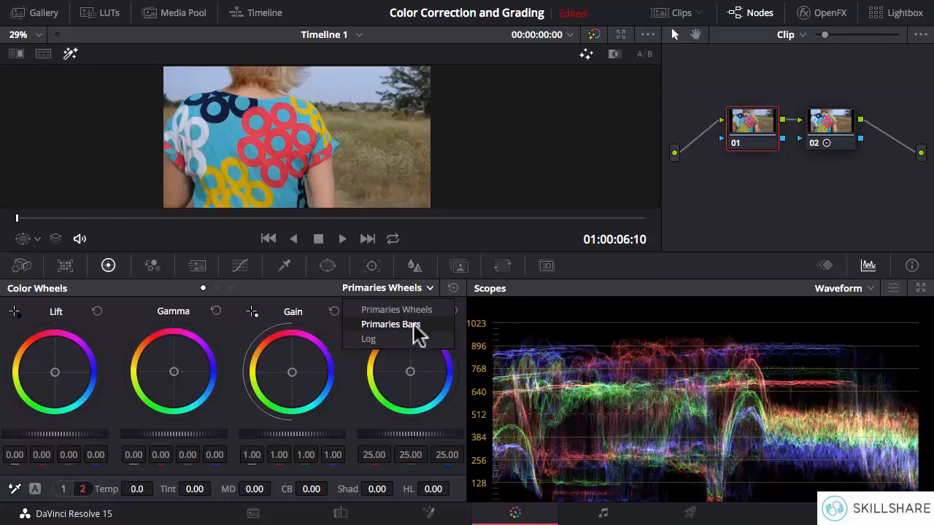
{"action": "left_click", "coordinate": [414, 333]}
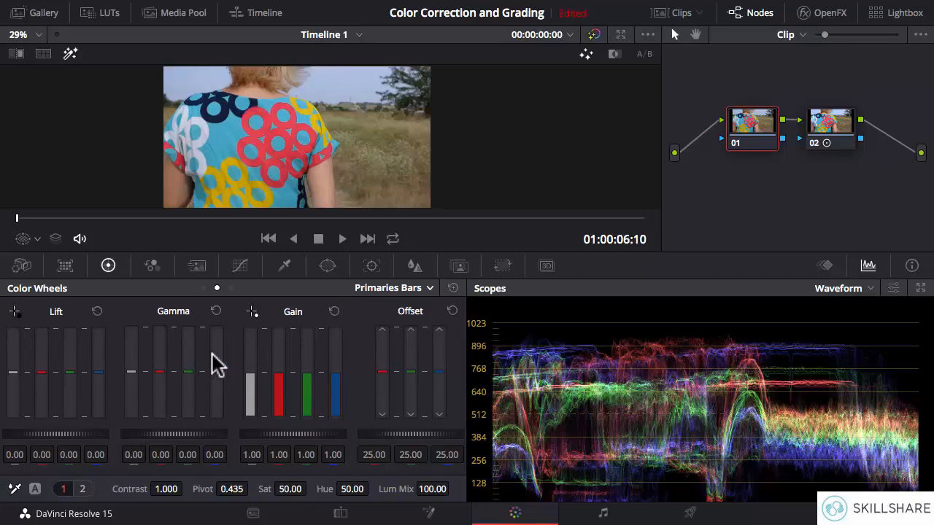
{"action": "left_click", "coordinate": [364, 286]}
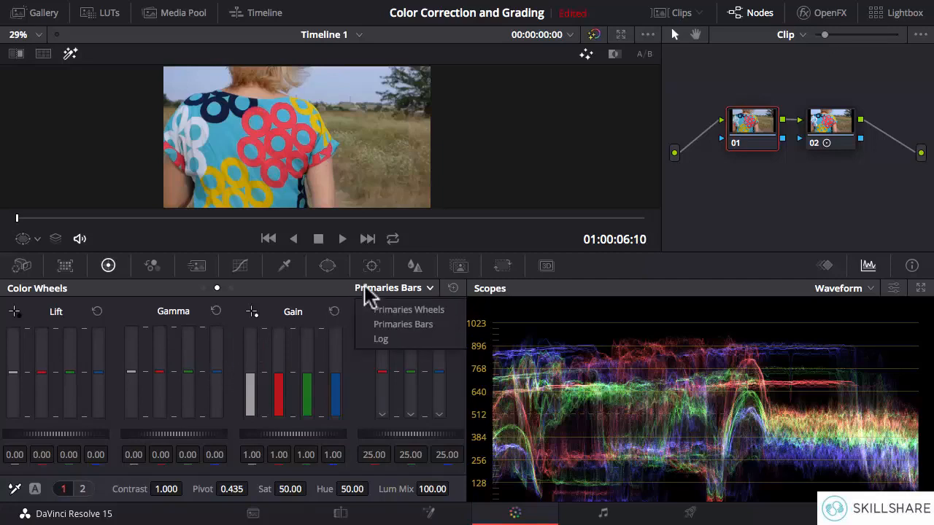
{"action": "left_click", "coordinate": [380, 326]}
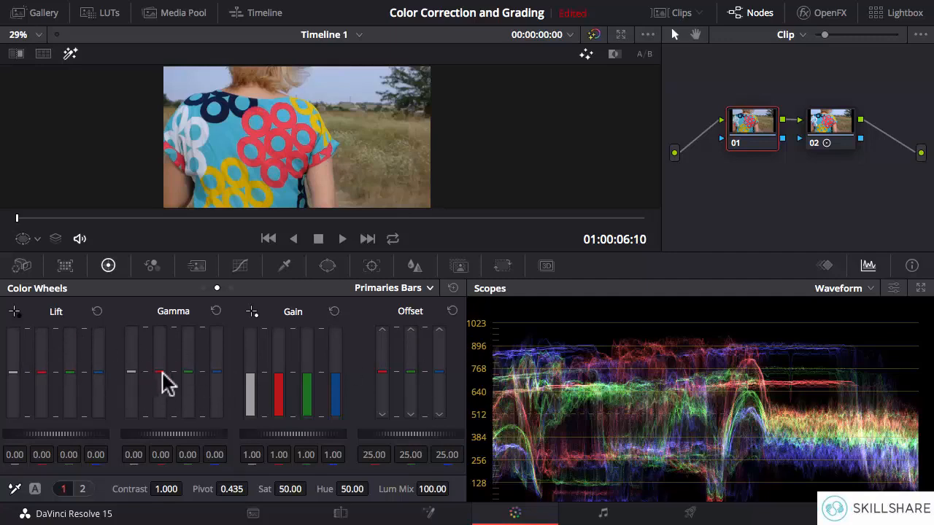
{"action": "left_click", "coordinate": [401, 288]}
{"action": "left_click", "coordinate": [397, 311]}
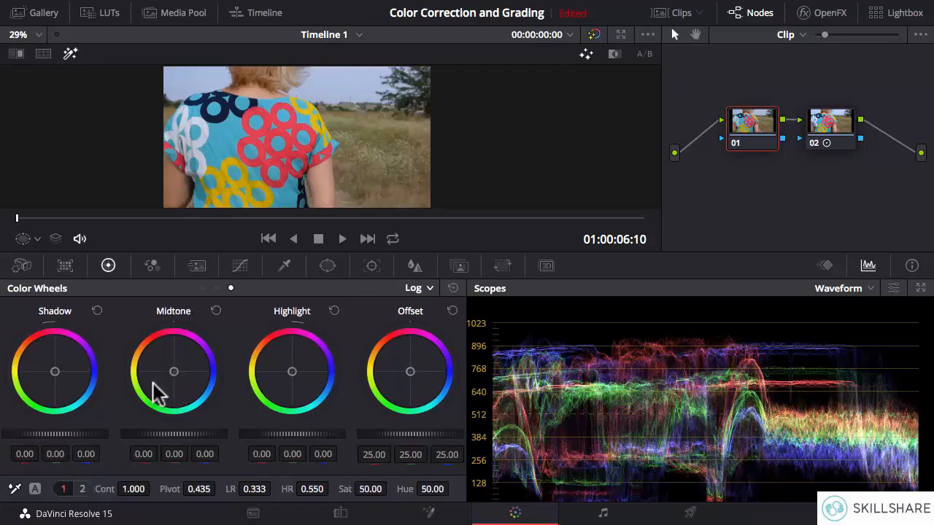
{"action": "left_click", "coordinate": [421, 288]}
{"action": "left_click", "coordinate": [404, 310]}
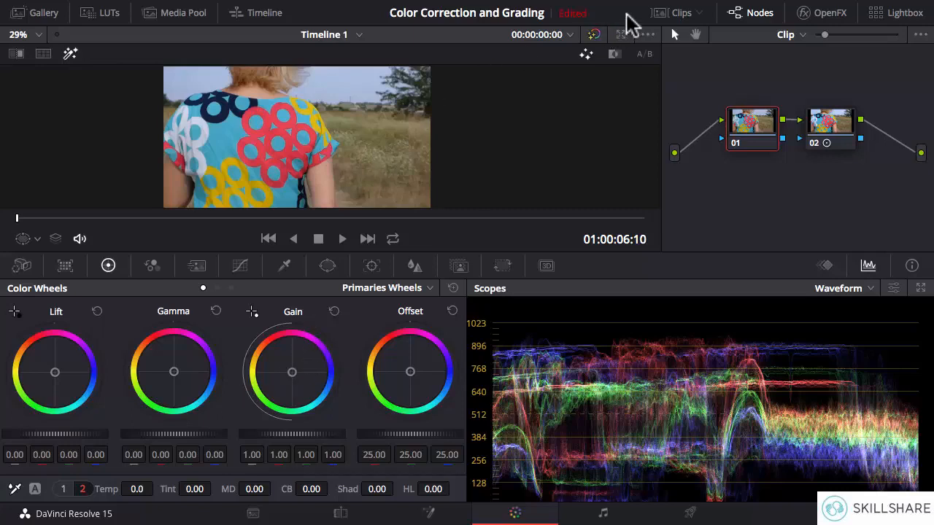
Switch to clip 03 of the hiker using the clip thumbnails, and hide the thumbnails.
{"action": "left_click", "coordinate": [672, 15]}
{"action": "left_click", "coordinate": [197, 213]}
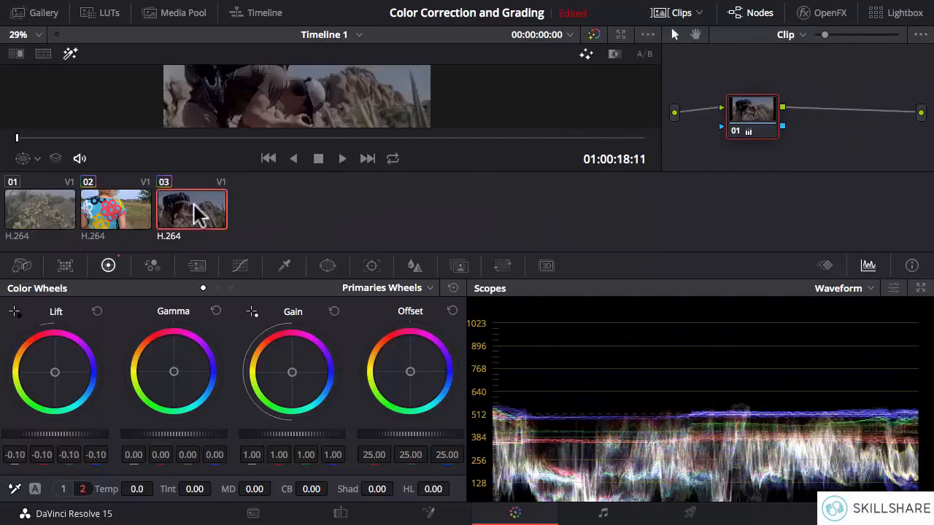
{"action": "left_click", "coordinate": [677, 13]}
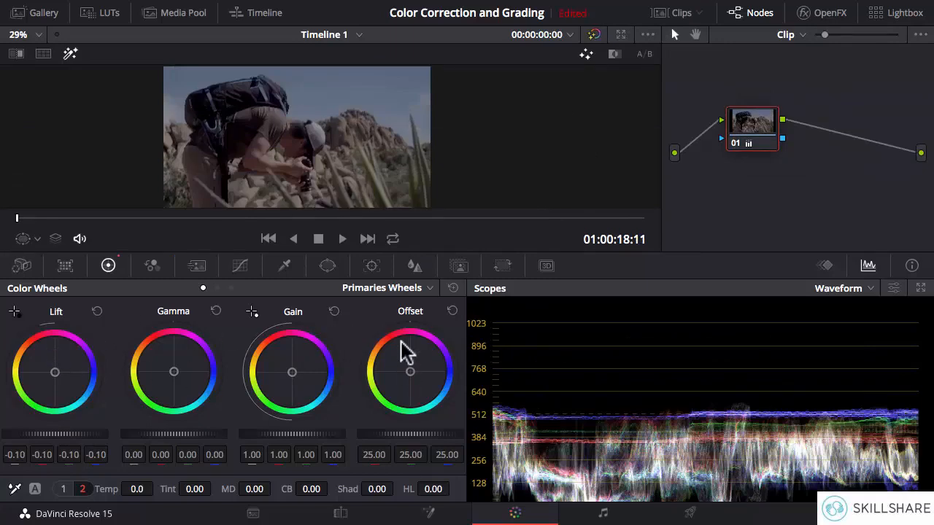
Raise the master Offset to 49.85 and adjust the master Gain to 1.27 on the hiker clip.
{"action": "mouse_move", "coordinate": [388, 433]}
{"action": "left_mouse_down"}
{"action": "mouse_move", "coordinate": [818, 430]}
{"action": "mouse_move", "coordinate": [388, 433]}
{"action": "mouse_move", "coordinate": [445, 436]}
{"action": "mouse_move", "coordinate": [402, 436]}
{"action": "left_mouse_up"}
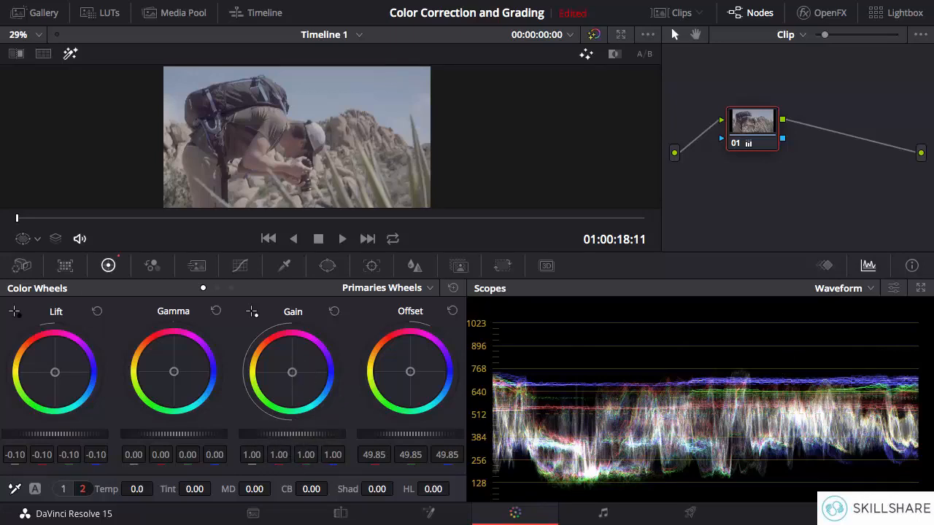
{"action": "left_click_drag", "start_coordinate": [291, 434], "coordinate": [365, 434]}
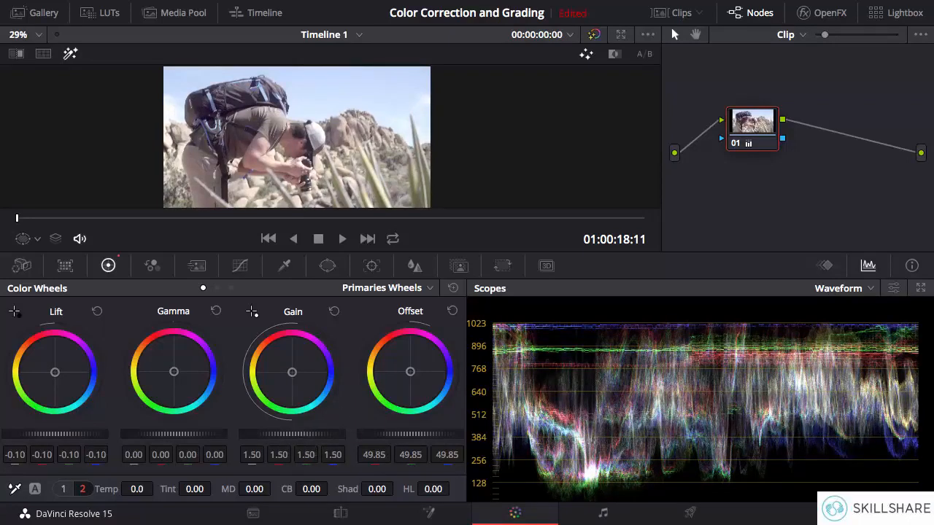
{"action": "left_click_drag", "start_coordinate": [300, 432], "coordinate": [288, 433]}
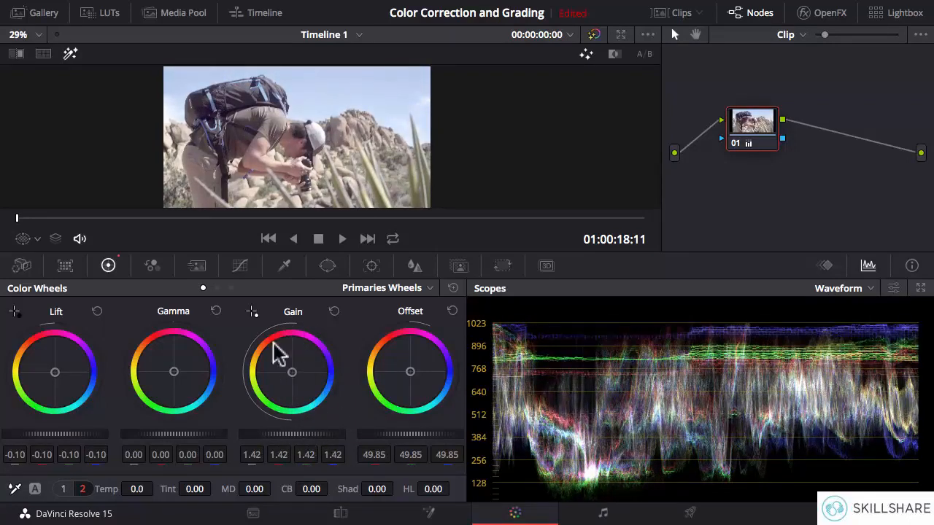
{"action": "left_click_drag", "start_coordinate": [292, 434], "coordinate": [253, 436]}
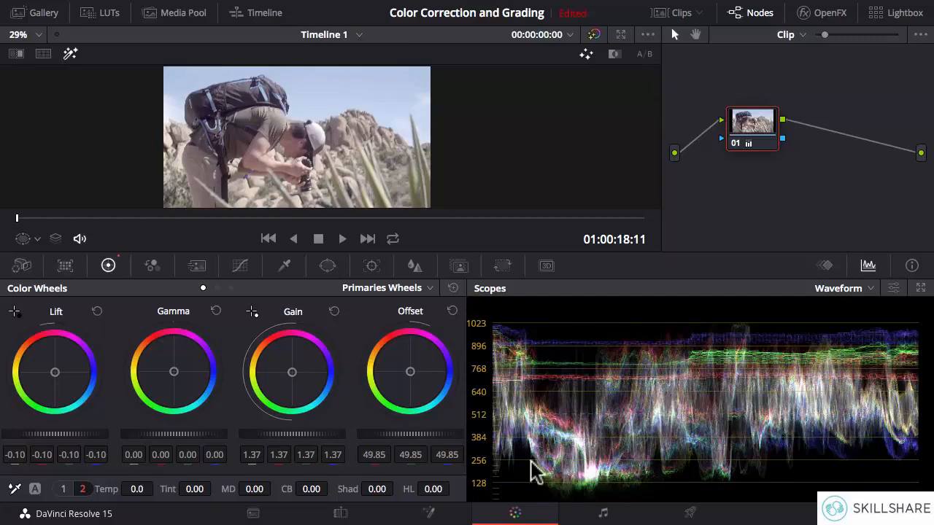
{"action": "left_click_drag", "start_coordinate": [321, 436], "coordinate": [300, 436]}
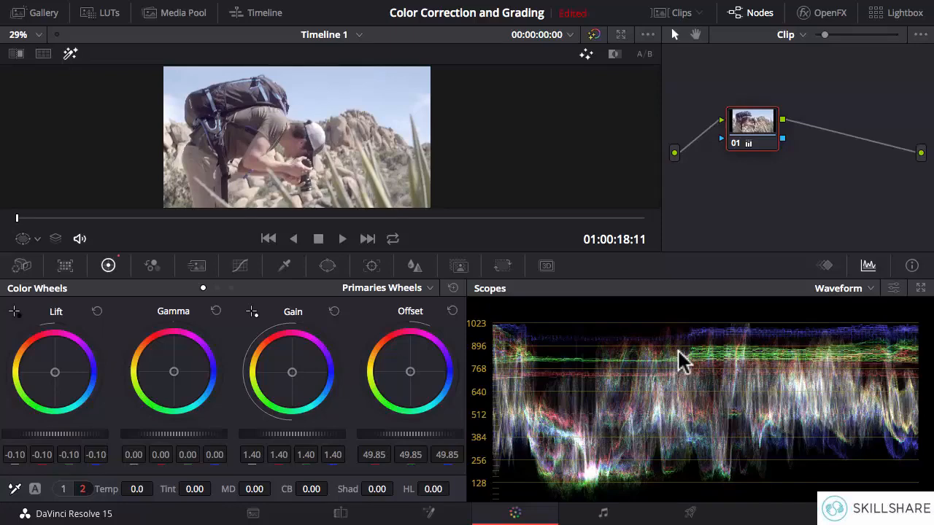
{"action": "left_click_drag", "start_coordinate": [292, 434], "coordinate": [266, 434]}
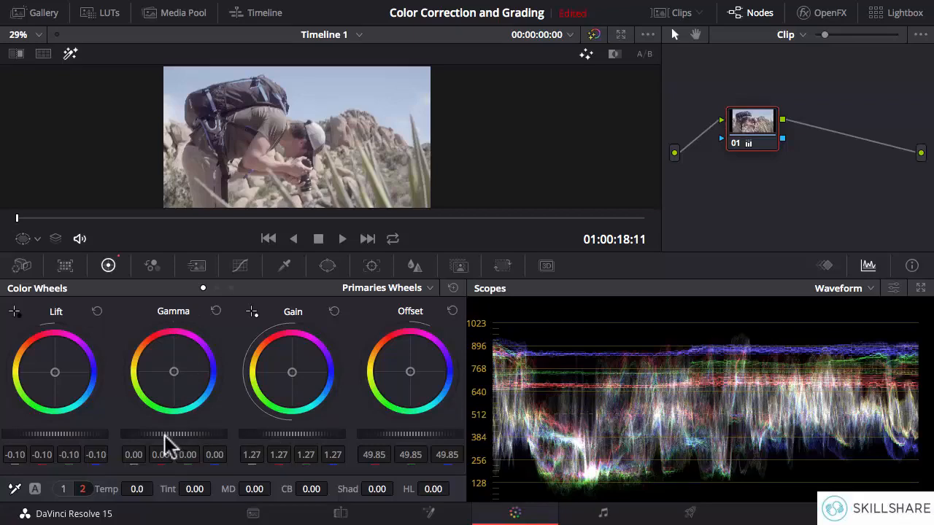
Lower the master Gamma to -0.07 and the master Lift to -0.13 to deepen the midtones and shadows.
{"action": "mouse_move", "coordinate": [165, 436]}
{"action": "left_mouse_down"}
{"action": "mouse_move", "coordinate": [191, 435]}
{"action": "mouse_move", "coordinate": [163, 436]}
{"action": "left_mouse_up"}
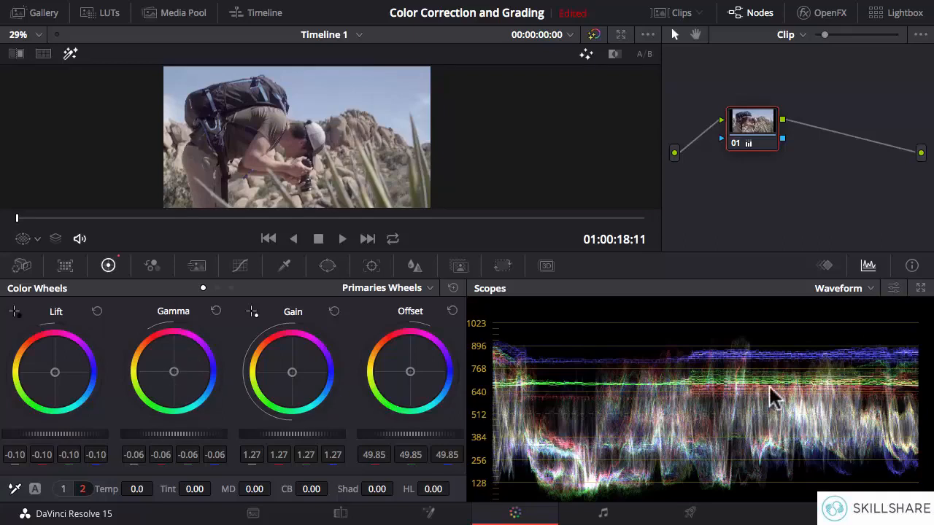
{"action": "left_click_drag", "start_coordinate": [174, 434], "coordinate": [156, 436]}
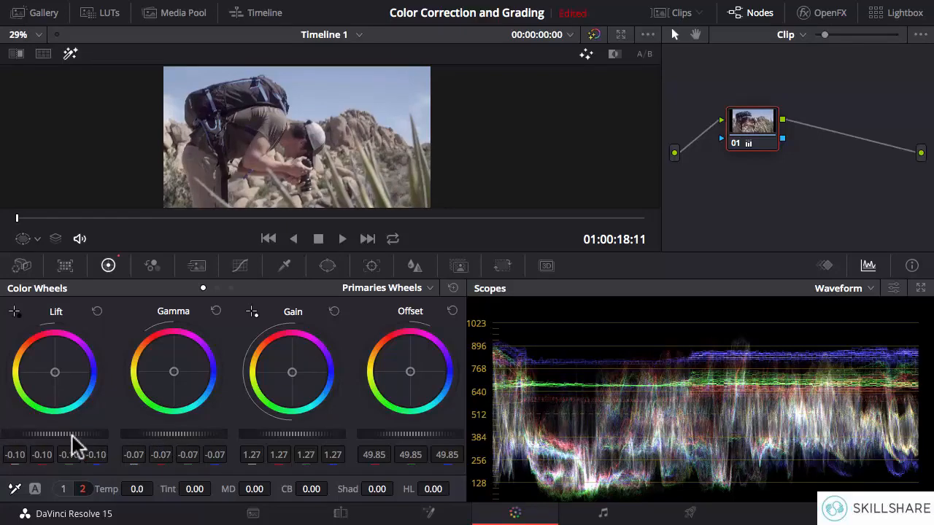
{"action": "left_click_drag", "start_coordinate": [72, 435], "coordinate": [64, 435]}
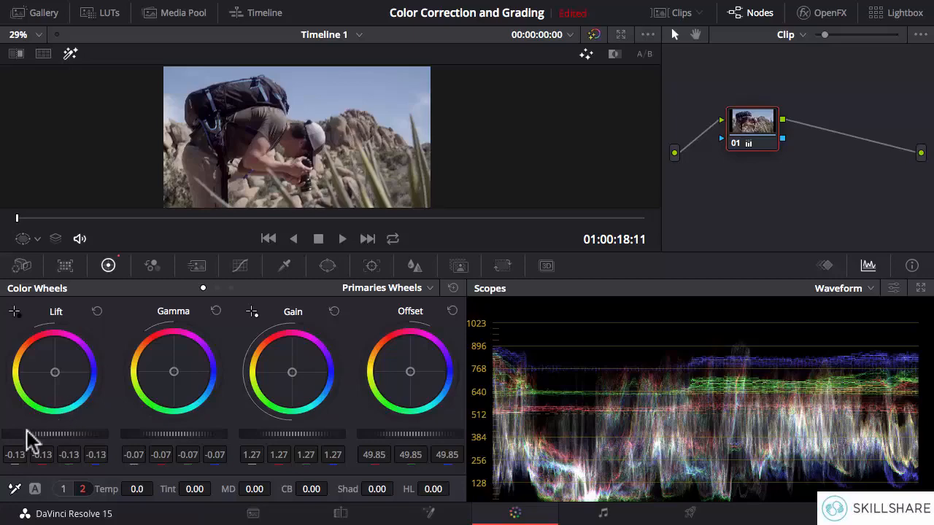
{"action": "left_click_drag", "start_coordinate": [27, 430], "coordinate": [83, 436]}
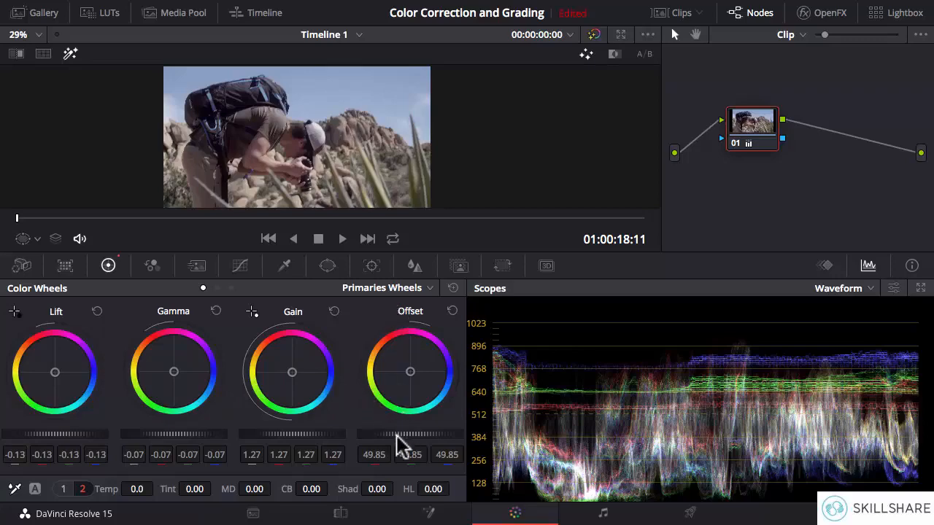
Try different master Offset levels on the hiker clip, settling on 61.60.
{"action": "mouse_move", "coordinate": [401, 435]}
{"action": "left_mouse_down"}
{"action": "mouse_move", "coordinate": [443, 435]}
{"action": "mouse_move", "coordinate": [387, 435]}
{"action": "left_mouse_up"}
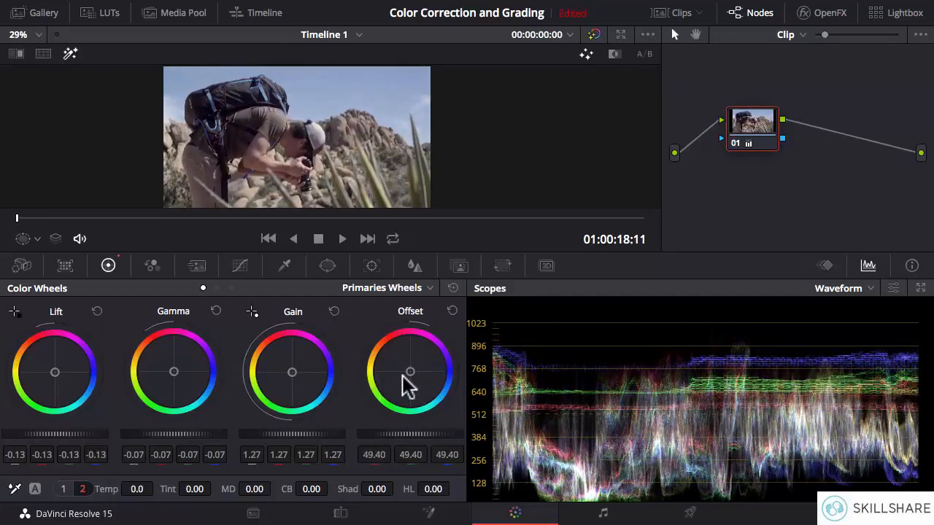
{"action": "left_click_drag", "start_coordinate": [382, 435], "coordinate": [500, 435]}
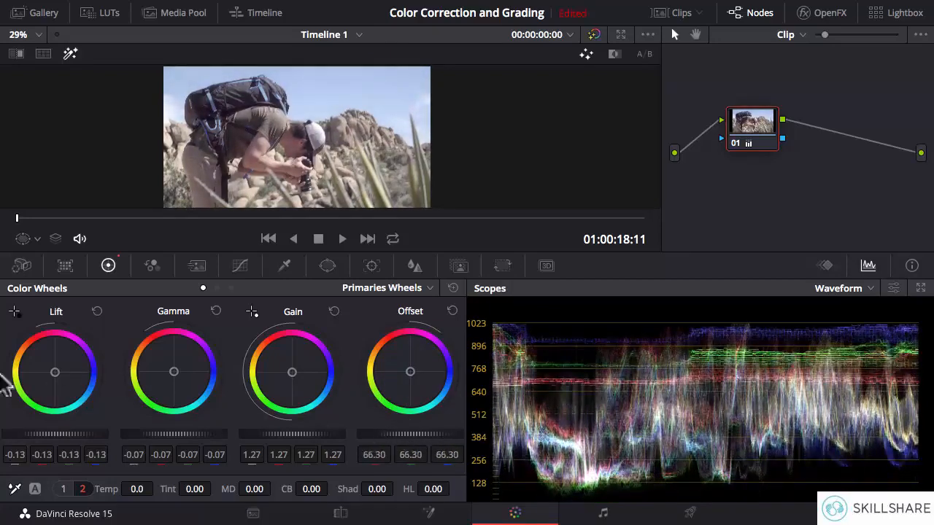
{"action": "left_click_drag", "start_coordinate": [383, 434], "coordinate": [353, 434]}
{"action": "left_click_drag", "start_coordinate": [458, 435], "coordinate": [387, 436]}
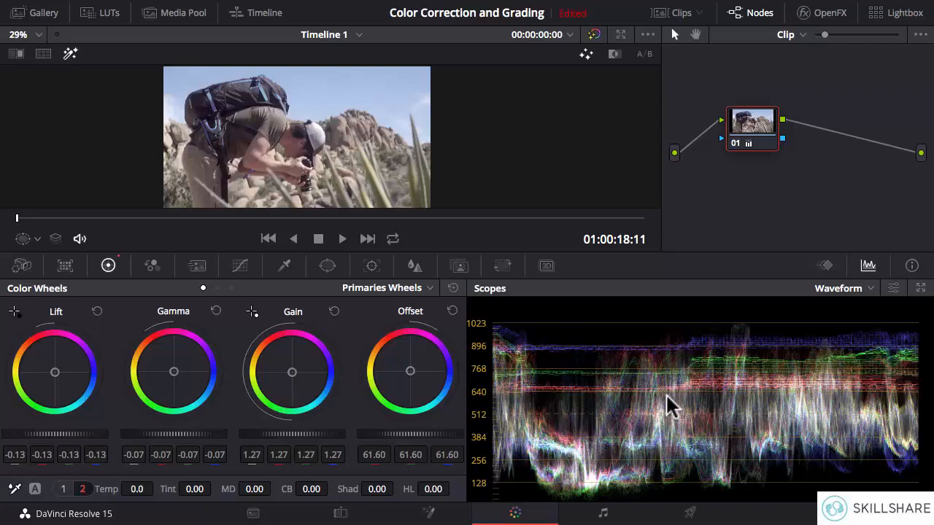
View the current adjustments in Primaries Bars mode, and return to Primaries Wheels.
{"action": "left_click", "coordinate": [413, 287]}
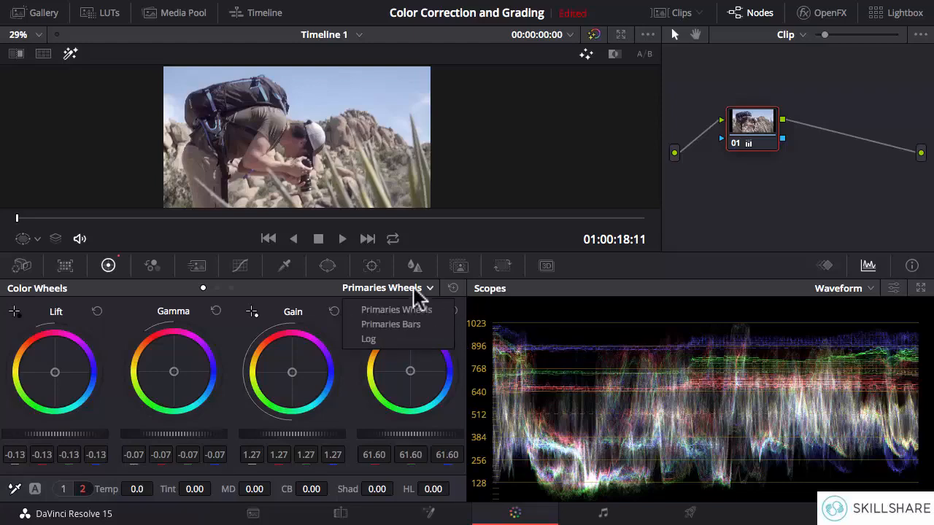
{"action": "left_click", "coordinate": [399, 324]}
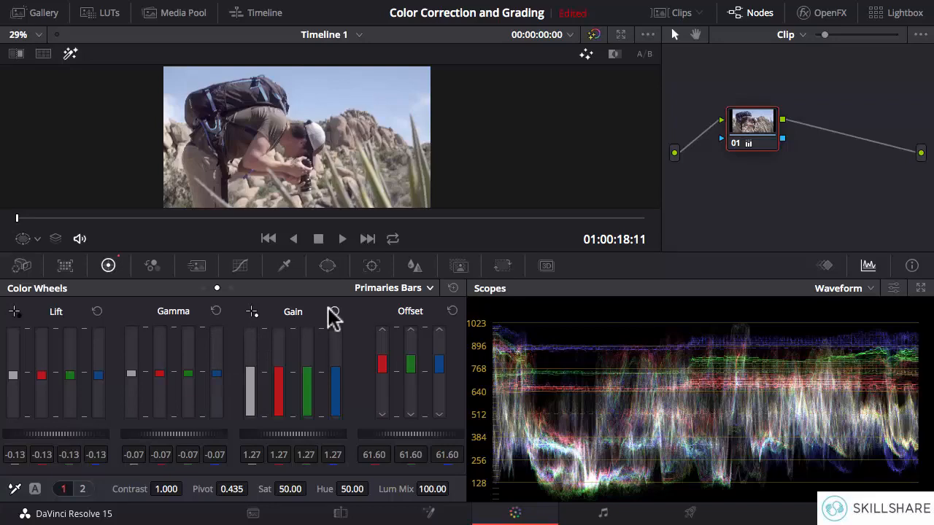
{"action": "left_click", "coordinate": [398, 288]}
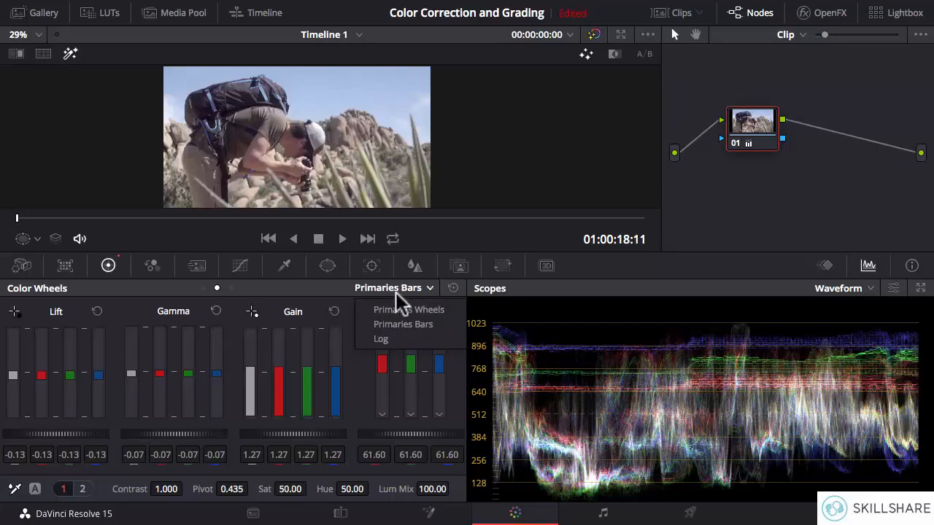
{"action": "left_click", "coordinate": [398, 309]}
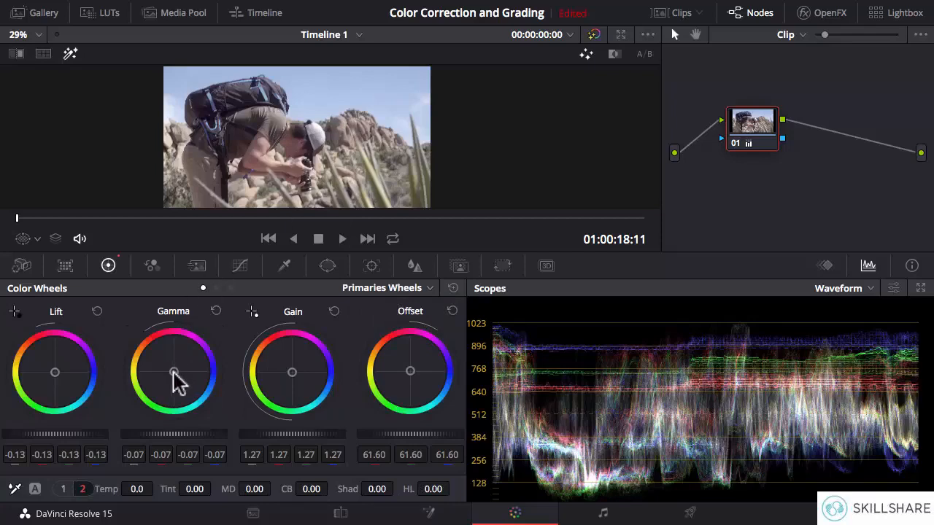
Try pushing the Gamma color balance toward yellow-green on the wheel, and lower its green channel to -0.43 in Primaries Bars mode.
{"action": "left_click_drag", "start_coordinate": [174, 372], "coordinate": [155, 392]}
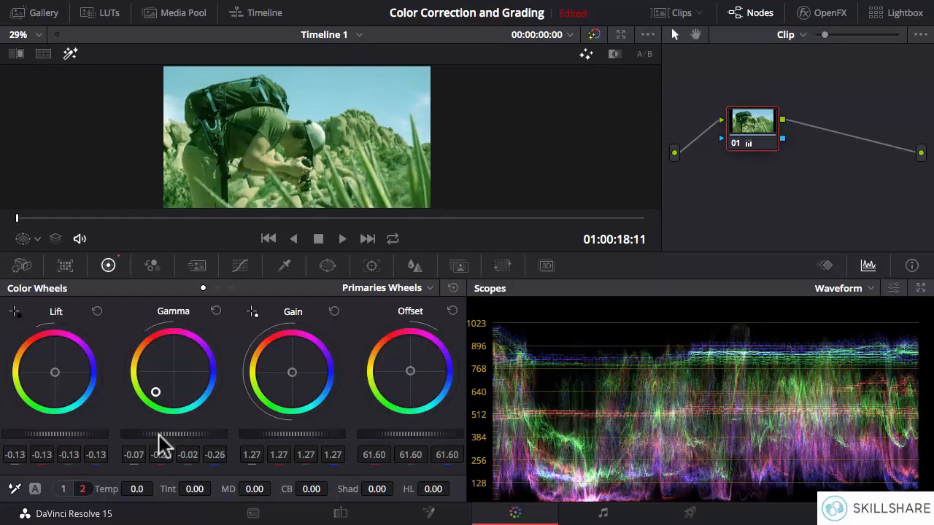
{"action": "left_click", "coordinate": [427, 287]}
{"action": "left_click", "coordinate": [414, 326]}
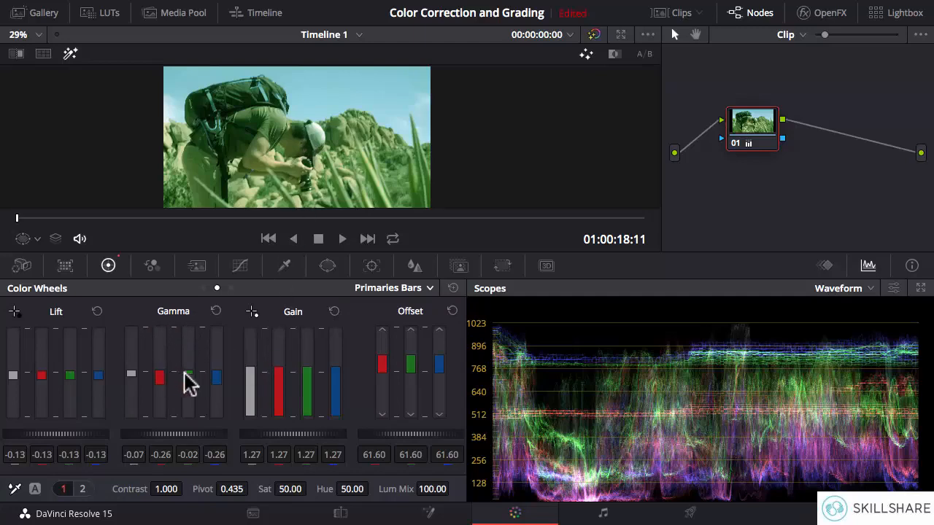
{"action": "mouse_move", "coordinate": [188, 374]}
{"action": "left_mouse_down"}
{"action": "mouse_move", "coordinate": [189, 398]}
{"action": "mouse_move", "coordinate": [184, 387]}
{"action": "left_mouse_up"}
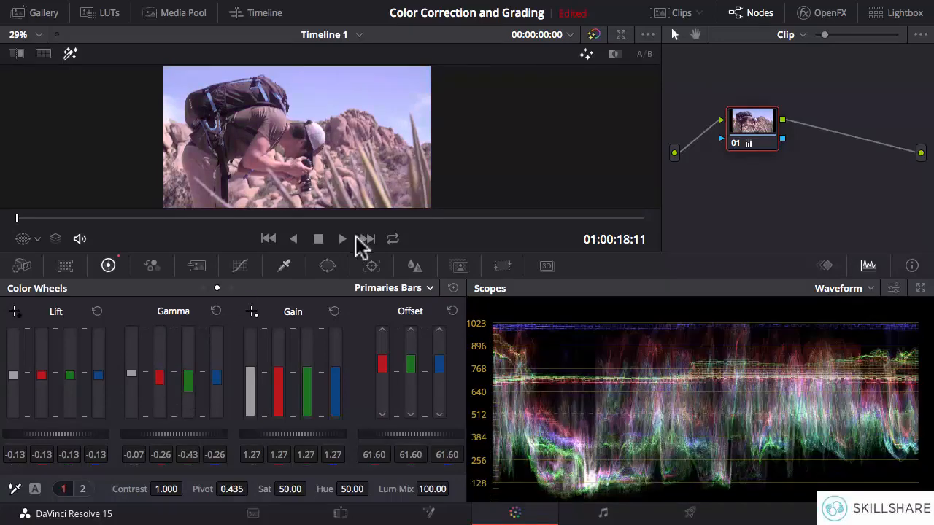
Compare the Gamma adjustment in Primaries Wheels and Primaries Bars modes, and reset Gamma.
{"action": "left_click", "coordinate": [390, 288]}
{"action": "left_click", "coordinate": [394, 313]}
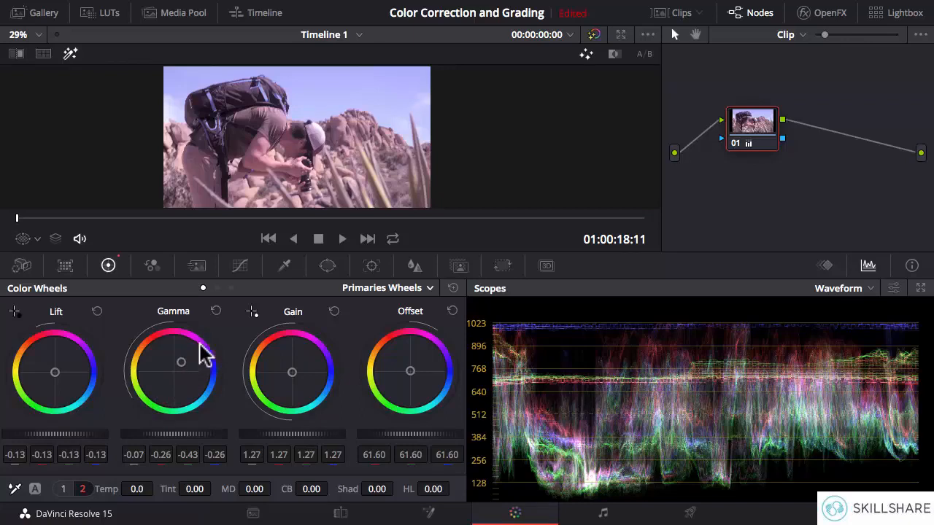
{"action": "left_click", "coordinate": [391, 288]}
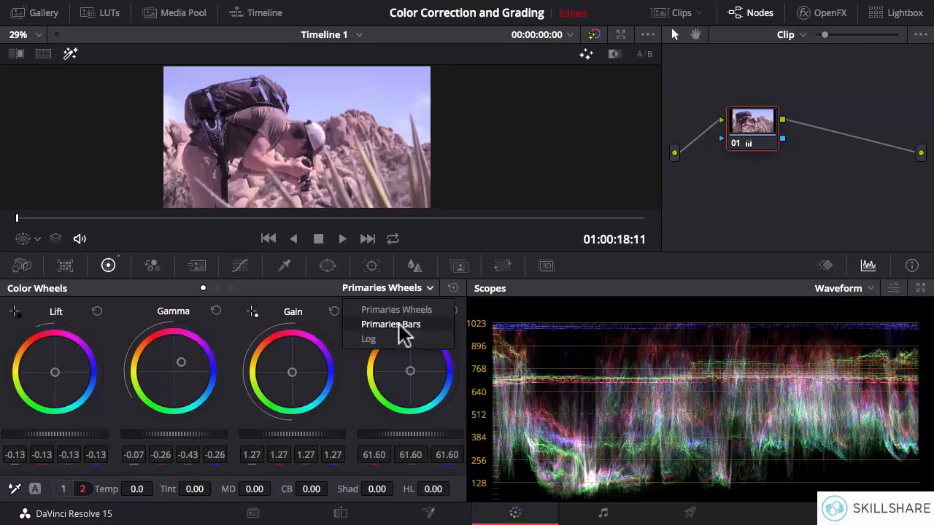
{"action": "left_click", "coordinate": [404, 327]}
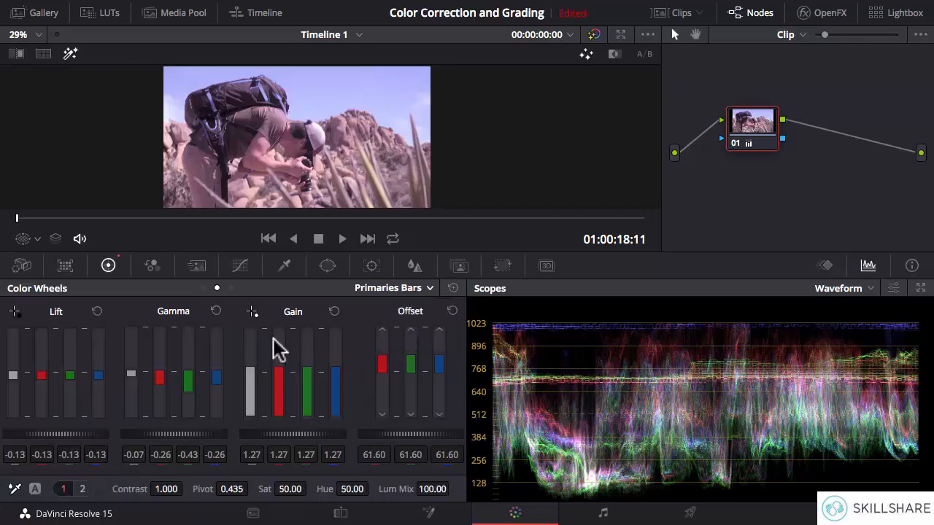
{"action": "left_click", "coordinate": [216, 312]}
View the color controls alternately in Primaries Wheels and Primaries Bars modes, ending in Primaries Wheels.
{"action": "left_click", "coordinate": [399, 289]}
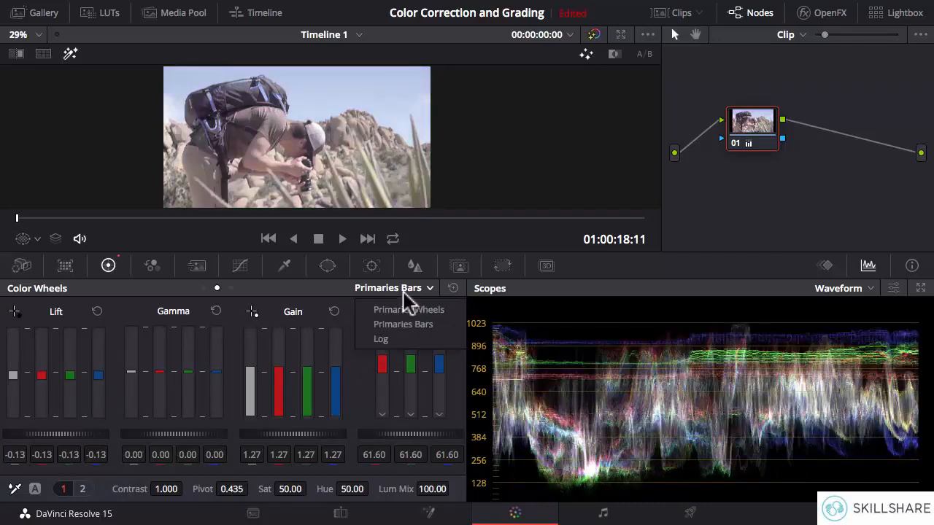
{"action": "left_click", "coordinate": [403, 311]}
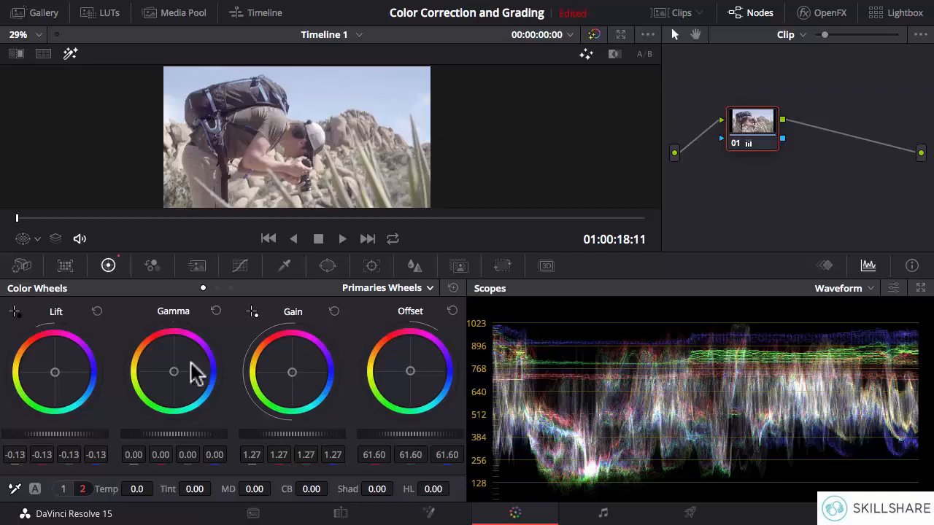
{"action": "left_click", "coordinate": [401, 288]}
{"action": "left_click", "coordinate": [408, 325]}
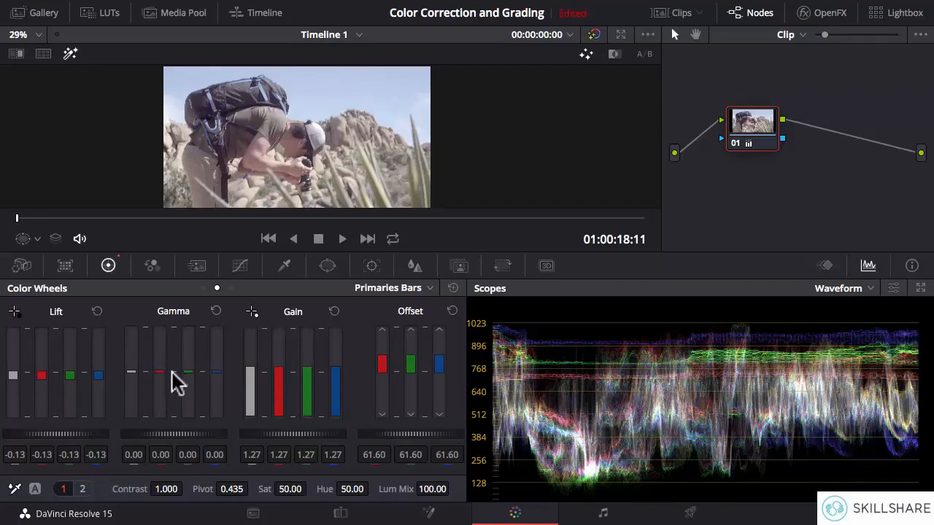
{"action": "left_click", "coordinate": [414, 287]}
{"action": "left_click", "coordinate": [414, 309]}
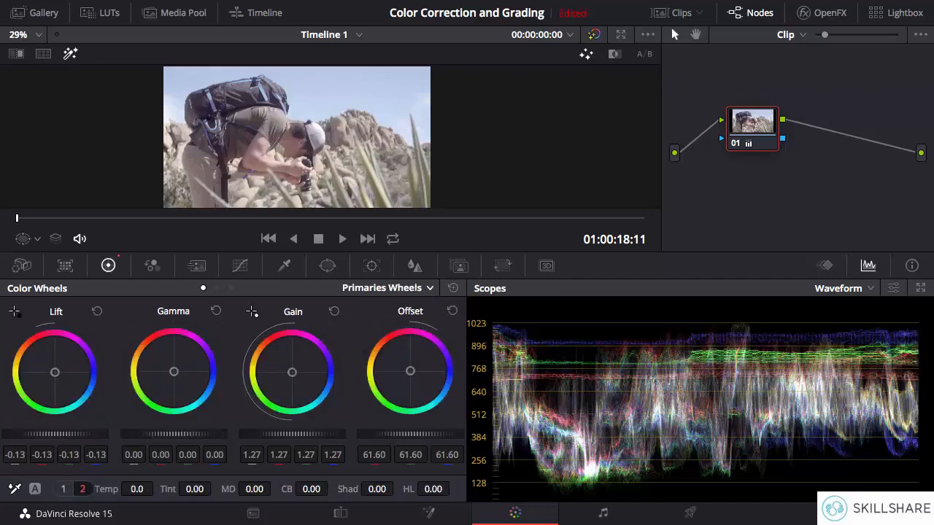
Try raising the master Gamma to 0.16, return to Primaries Wheels mode, and reset Gamma.
{"action": "left_click_drag", "start_coordinate": [174, 434], "coordinate": [217, 434]}
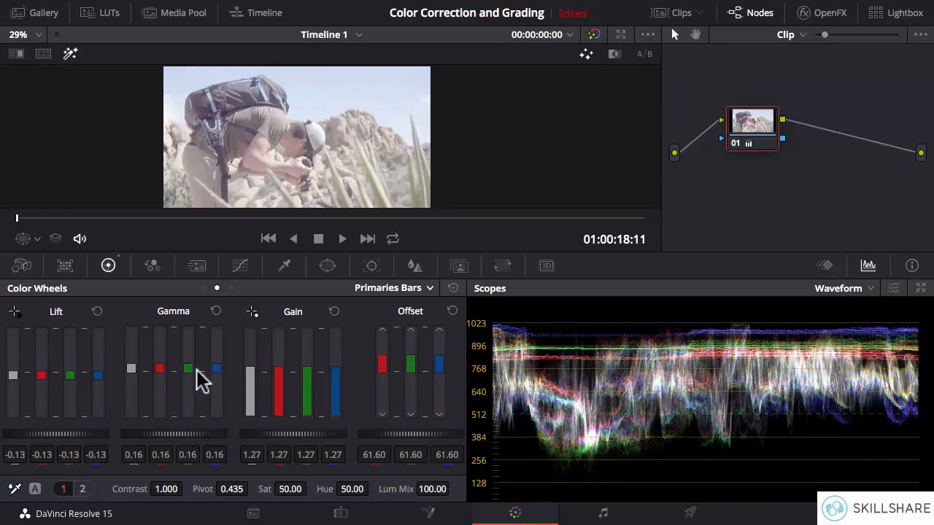
{"action": "left_click", "coordinate": [431, 288]}
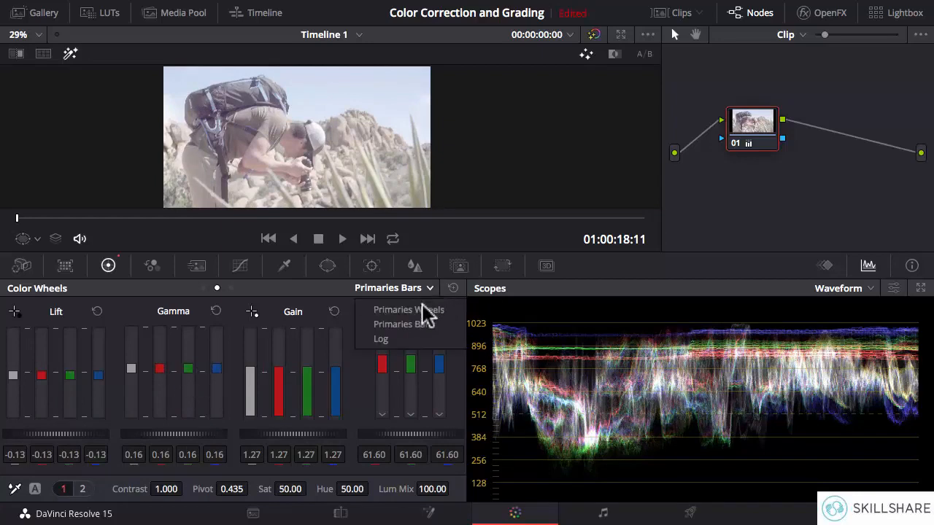
{"action": "left_click", "coordinate": [423, 307]}
{"action": "left_click", "coordinate": [217, 311]}
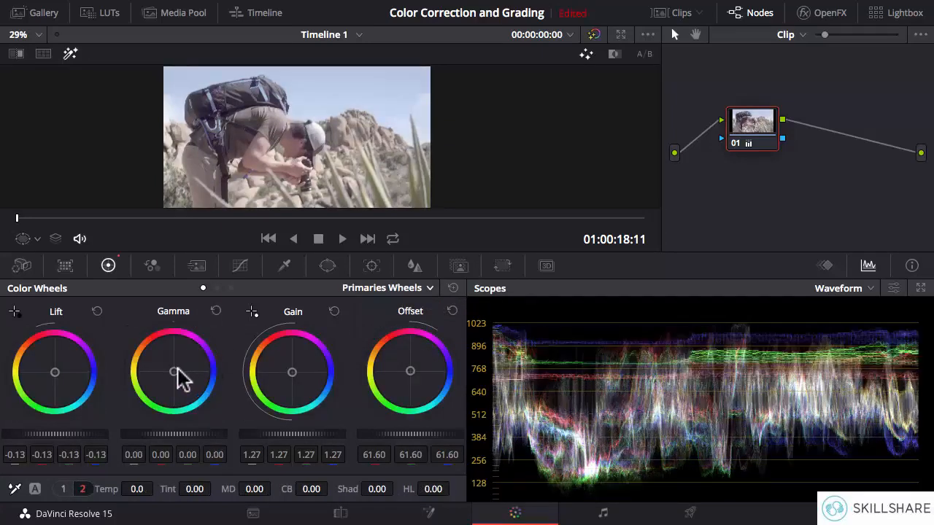
Try pushing the Gamma color balance toward orange-red, view it in Primaries Bars mode, and reset Gamma.
{"action": "left_click_drag", "start_coordinate": [173, 371], "coordinate": [158, 346]}
{"action": "left_click", "coordinate": [419, 288]}
{"action": "left_click", "coordinate": [408, 324]}
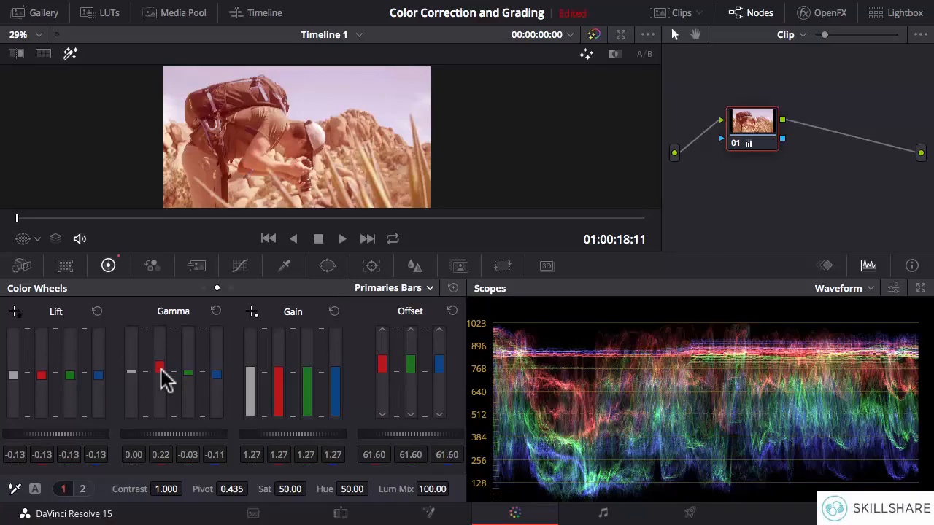
{"action": "left_click", "coordinate": [216, 311]}
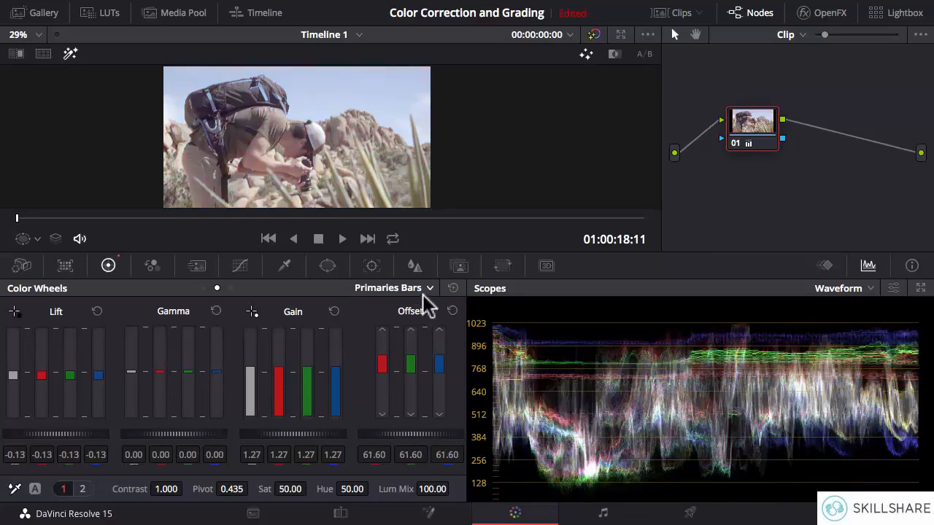
Reset all color wheel adjustments on the hiker clip and switch to Log mode.
{"action": "left_click", "coordinate": [453, 288]}
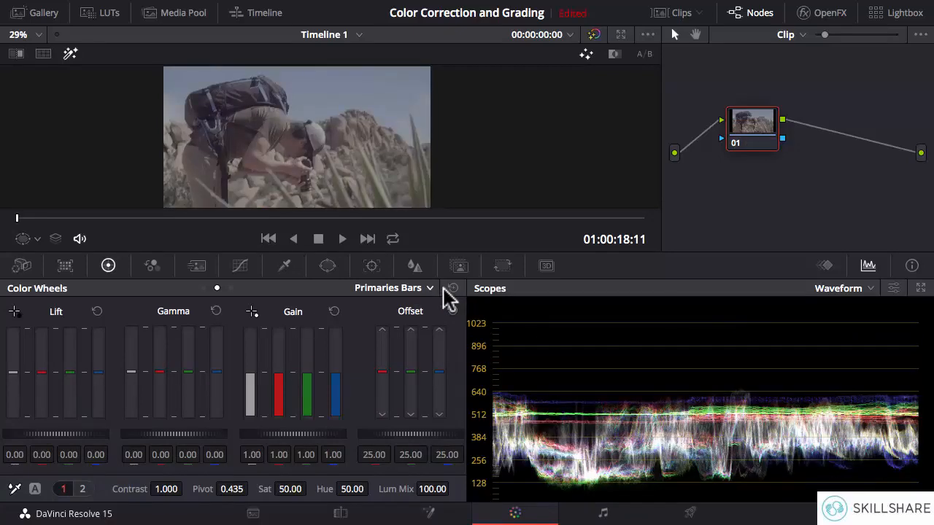
{"action": "left_click", "coordinate": [442, 288]}
{"action": "left_click", "coordinate": [400, 336]}
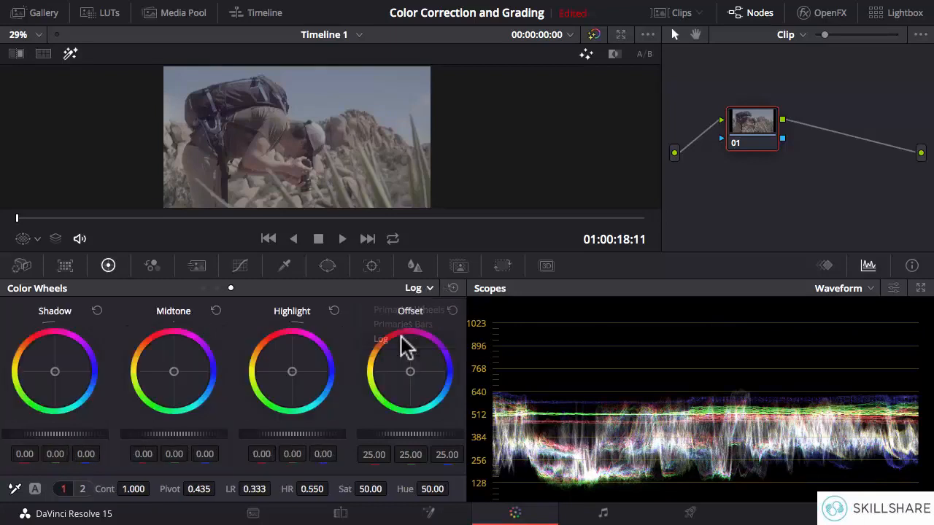
{"action": "left_click", "coordinate": [413, 289]}
{"action": "left_click", "coordinate": [416, 340]}
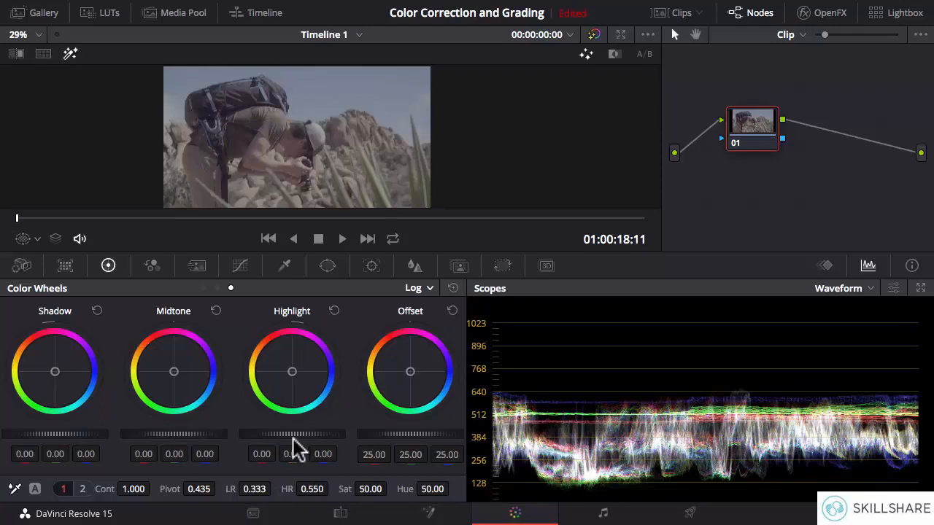
In Primaries Wheels mode, raise the master Gain to 1.57 and lower the master Offset to 22.15.
{"action": "left_click", "coordinate": [424, 291]}
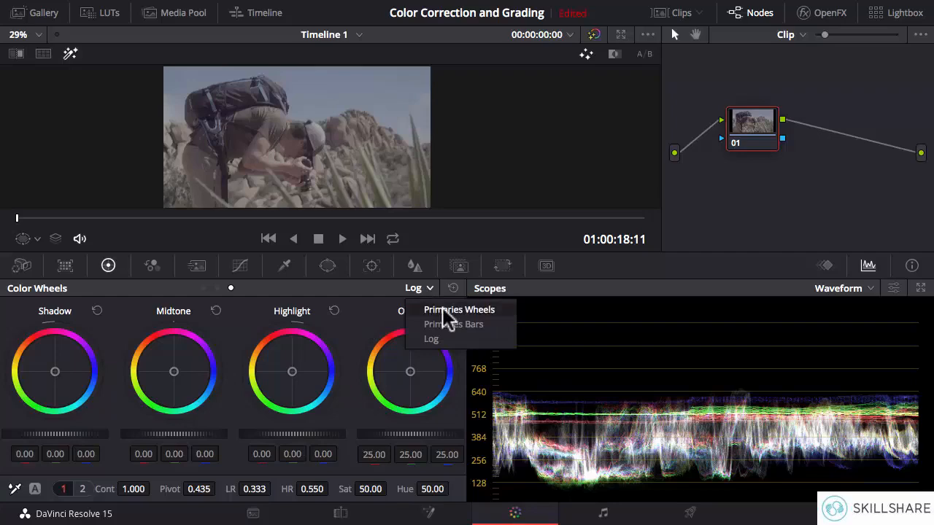
{"action": "left_click", "coordinate": [443, 308]}
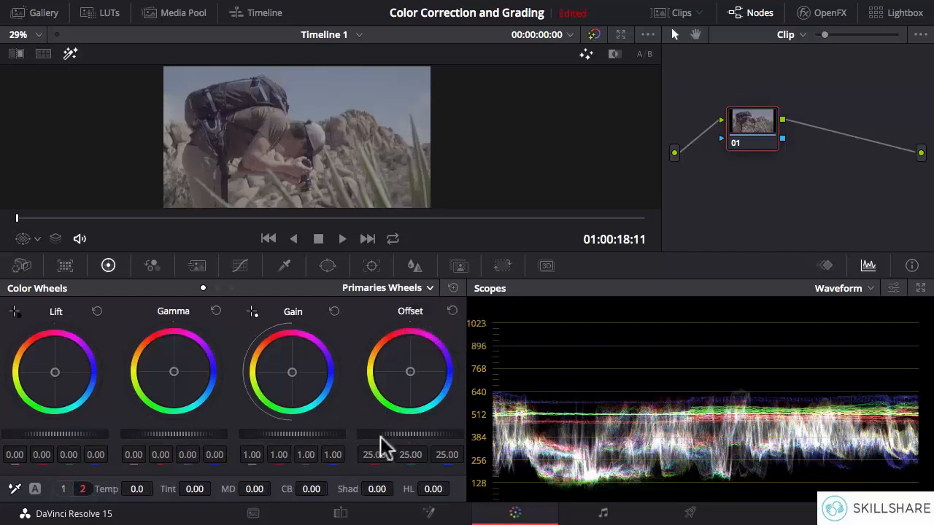
{"action": "left_click_drag", "start_coordinate": [292, 434], "coordinate": [333, 434]}
{"action": "left_click_drag", "start_coordinate": [411, 434], "coordinate": [341, 434]}
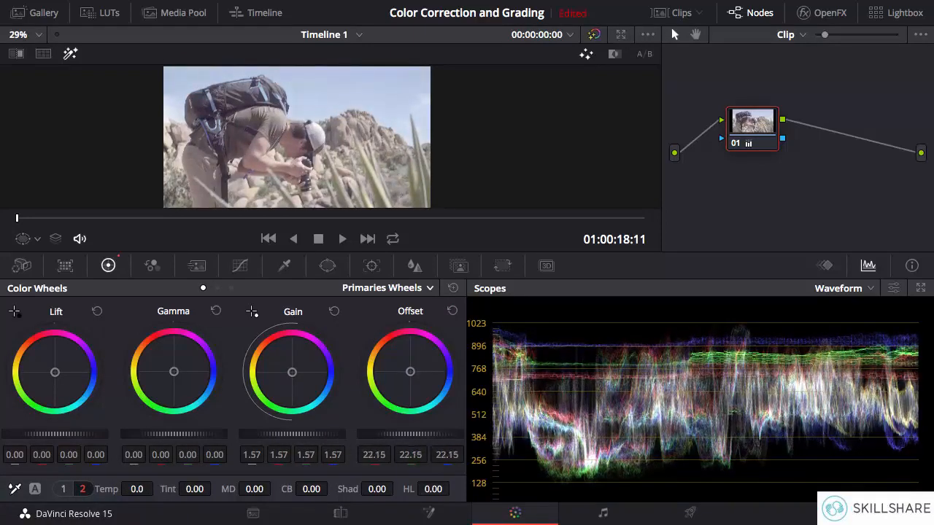
In Log mode, raise the master Shadow level to 0.32 and lower the low range (LR) to 0.151.
{"action": "left_click", "coordinate": [422, 287]}
{"action": "left_click", "coordinate": [386, 340]}
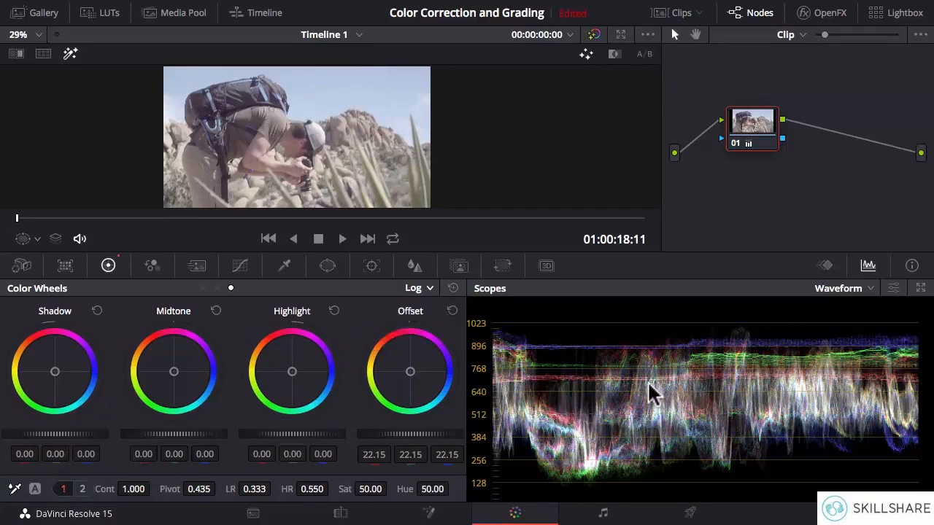
{"action": "left_click_drag", "start_coordinate": [37, 434], "coordinate": [113, 436]}
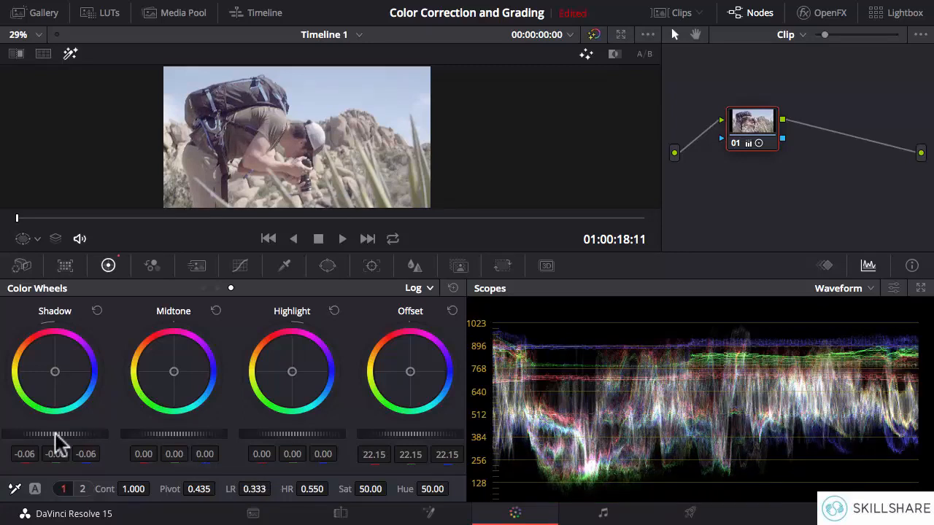
{"action": "left_click_drag", "start_coordinate": [53, 433], "coordinate": [18, 443]}
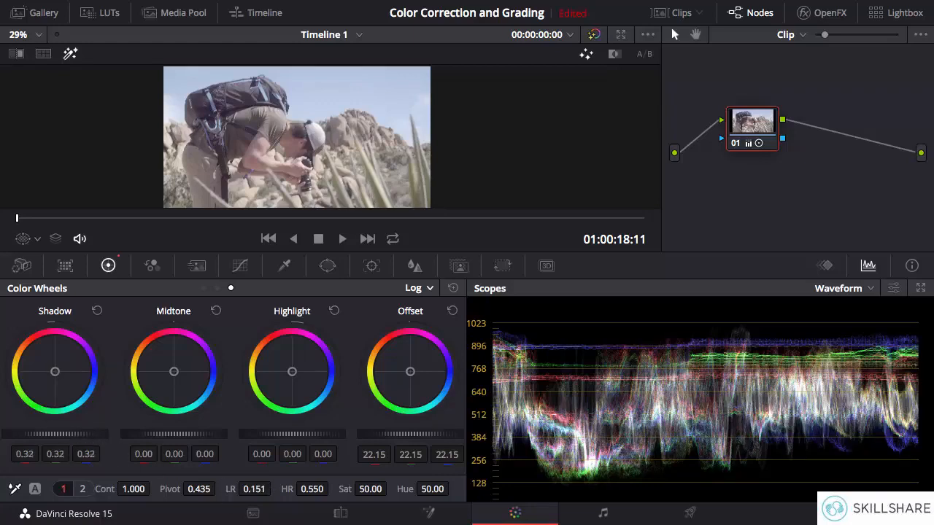
Test different master Shadow levels with the low range kept at 0.151, settling on 0.32.
{"action": "left_click_drag", "start_coordinate": [55, 434], "coordinate": [95, 443]}
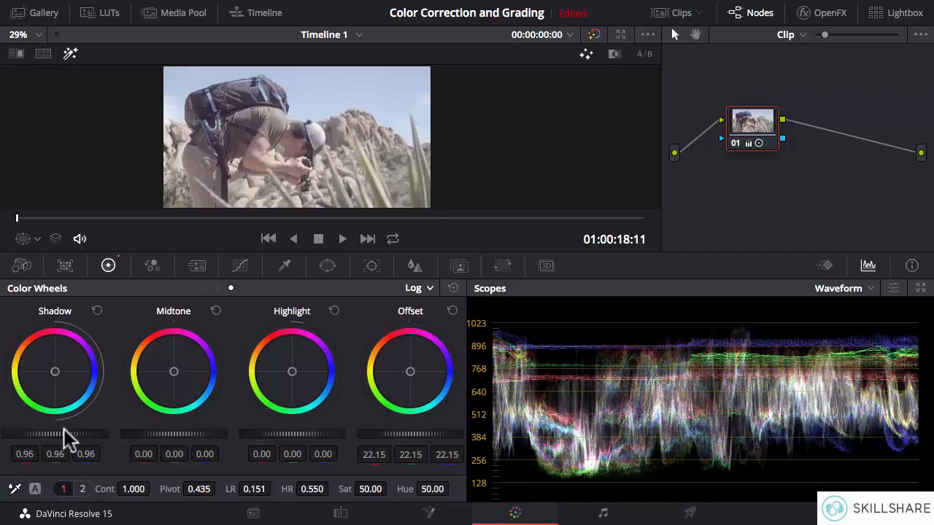
{"action": "left_click_drag", "start_coordinate": [51, 434], "coordinate": [124, 441]}
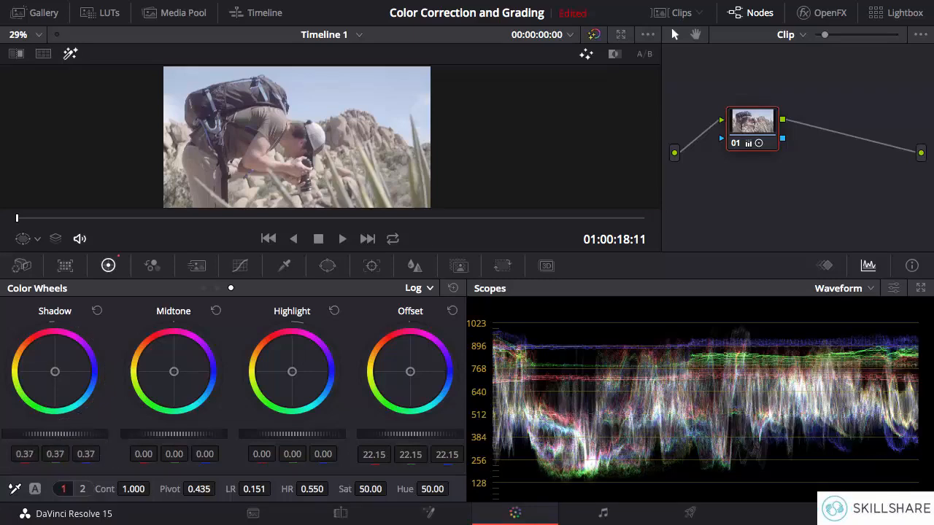
{"action": "left_click_drag", "start_coordinate": [55, 434], "coordinate": [63, 461]}
Try raising the low range to 0.507 and the master Shadow level to 0.48.
{"action": "left_click_drag", "start_coordinate": [246, 493], "coordinate": [277, 489]}
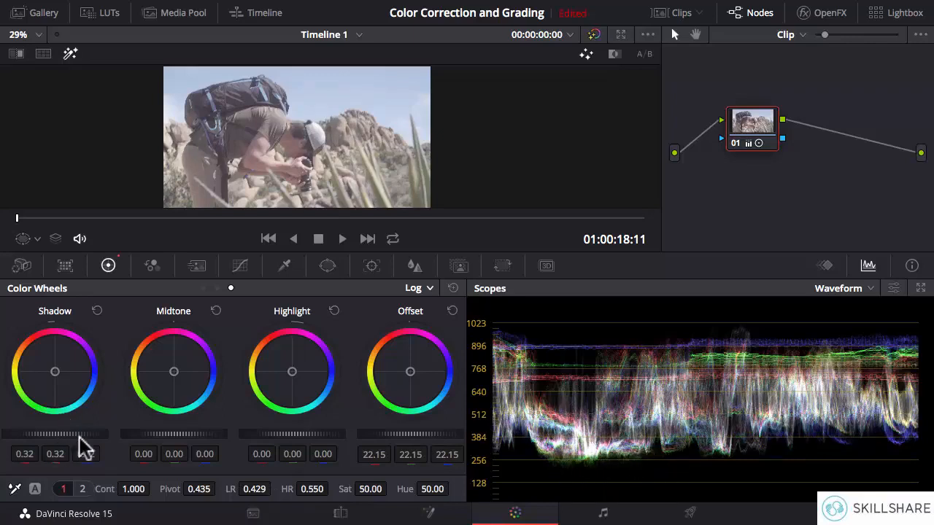
{"action": "left_click_drag", "start_coordinate": [250, 487], "coordinate": [278, 488]}
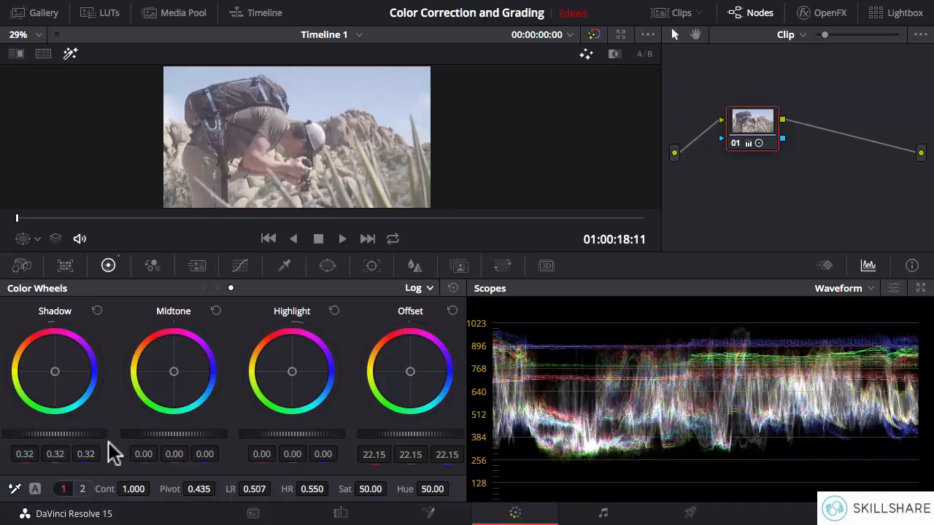
{"action": "left_click_drag", "start_coordinate": [55, 434], "coordinate": [64, 434]}
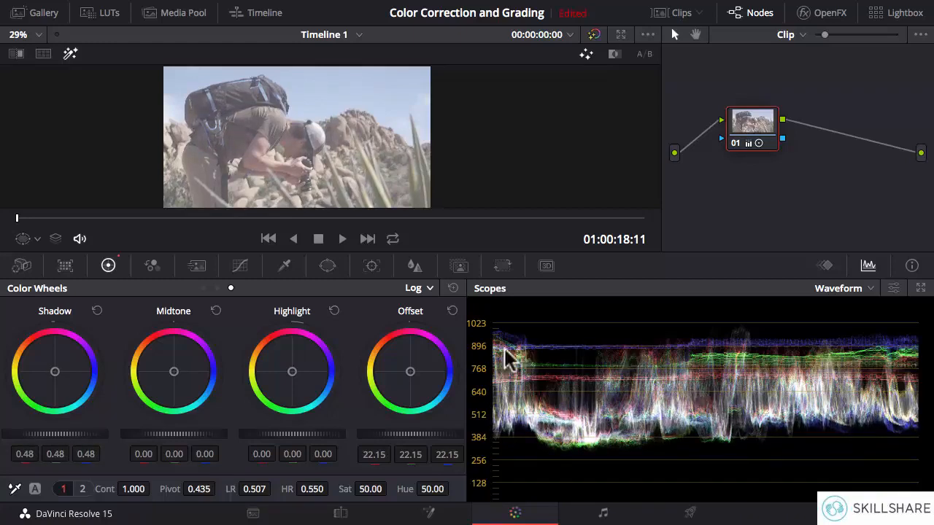
Lower the low range to 0.000 and raise the master Shadow level to 0.78.
{"action": "mouse_move", "coordinate": [61, 435]}
{"action": "left_mouse_down"}
{"action": "mouse_move", "coordinate": [73, 435]}
{"action": "mouse_move", "coordinate": [62, 435]}
{"action": "left_mouse_up"}
{"action": "left_click_drag", "start_coordinate": [254, 489], "coordinate": [275, 489]}
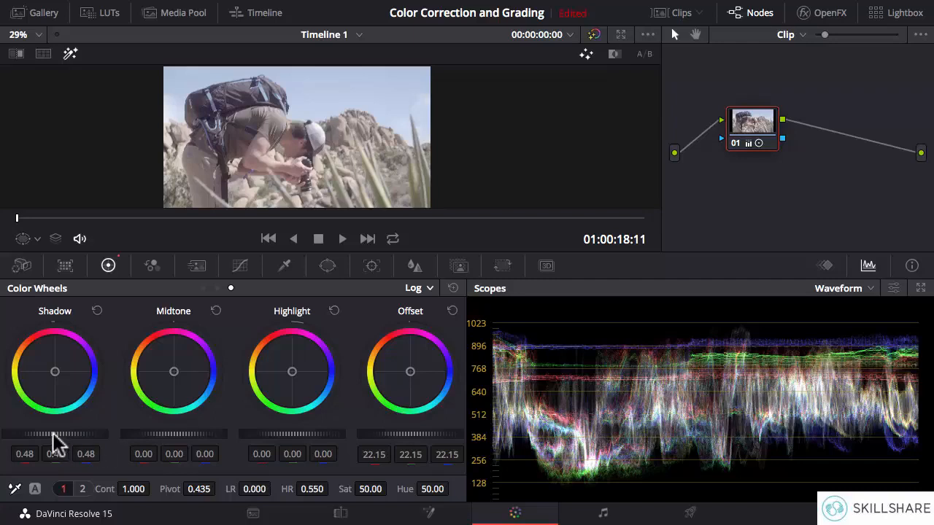
{"action": "left_click_drag", "start_coordinate": [54, 434], "coordinate": [77, 440]}
Try raising the master Highlight level to 0.16 and lowering the high range (HR) to 0.246.
{"action": "mouse_move", "coordinate": [277, 432]}
{"action": "left_mouse_down"}
{"action": "mouse_move", "coordinate": [318, 434]}
{"action": "mouse_move", "coordinate": [284, 434]}
{"action": "left_mouse_up"}
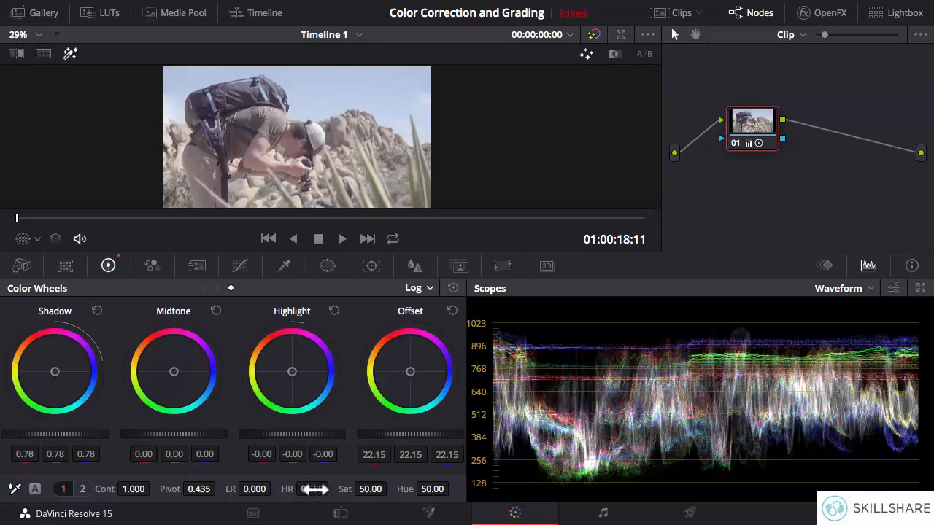
{"action": "left_click_drag", "start_coordinate": [298, 435], "coordinate": [240, 436]}
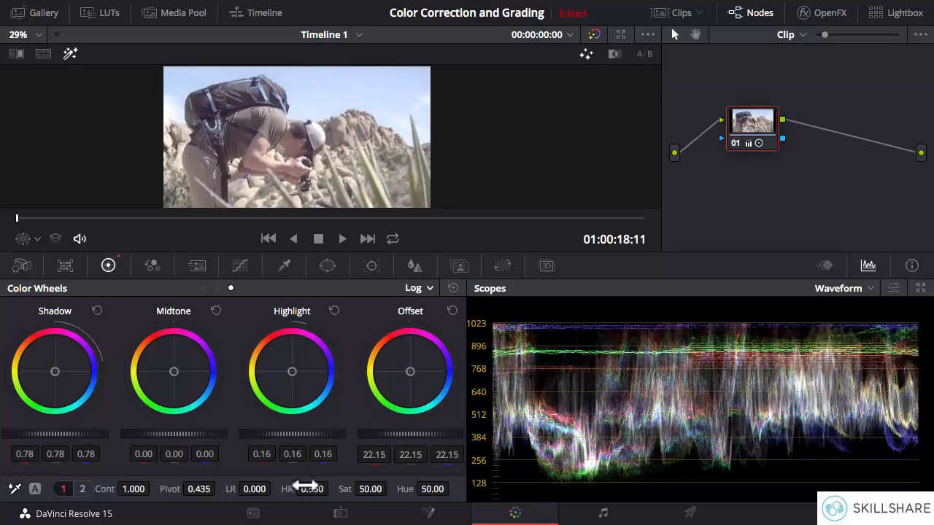
{"action": "left_click_drag", "start_coordinate": [312, 489], "coordinate": [266, 489]}
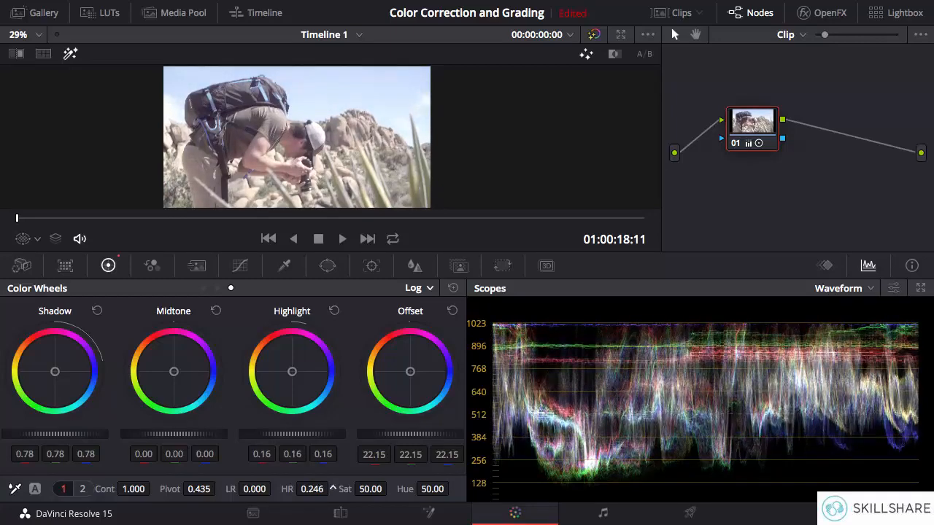
{"action": "mouse_move", "coordinate": [292, 432]}
{"action": "left_mouse_down"}
{"action": "mouse_move", "coordinate": [314, 431]}
{"action": "mouse_move", "coordinate": [292, 432]}
{"action": "left_mouse_up"}
Raise the high range in stages beyond 0.882 while testing the master Highlight level, settling on 0.26.
{"action": "left_click_drag", "start_coordinate": [309, 488], "coordinate": [336, 489]}
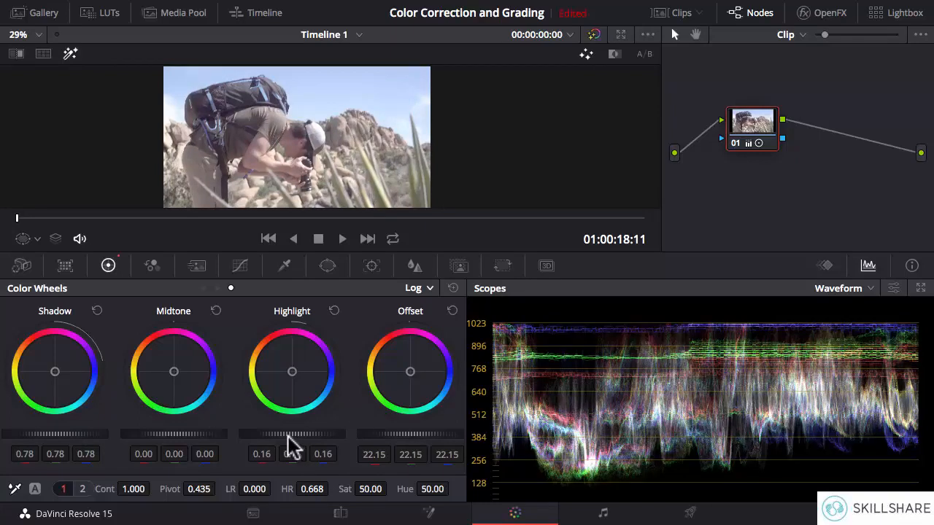
{"action": "left_click_drag", "start_coordinate": [292, 434], "coordinate": [313, 433]}
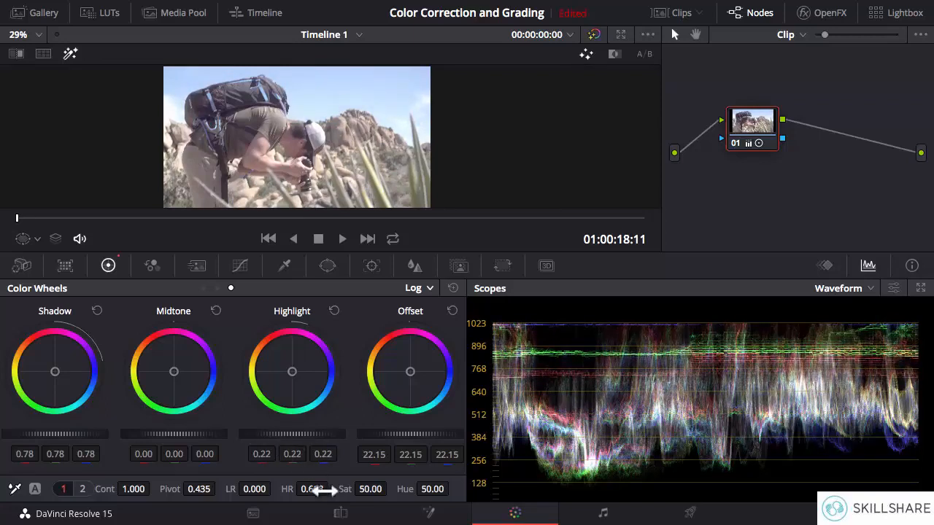
{"action": "left_click_drag", "start_coordinate": [307, 490], "coordinate": [328, 490]}
{"action": "left_click_drag", "start_coordinate": [297, 435], "coordinate": [291, 443]}
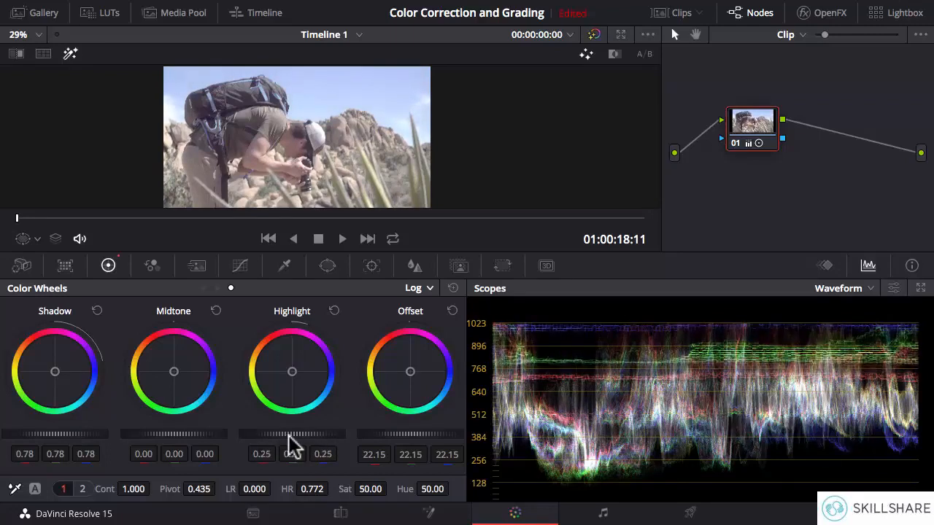
{"action": "left_click_drag", "start_coordinate": [315, 487], "coordinate": [357, 502]}
{"action": "left_click_drag", "start_coordinate": [288, 437], "coordinate": [293, 430]}
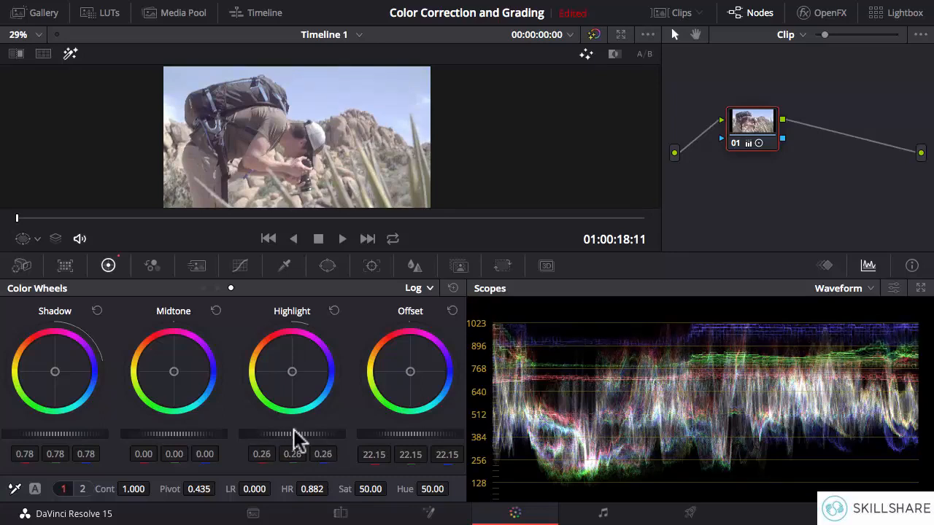
{"action": "left_click_drag", "start_coordinate": [316, 487], "coordinate": [342, 489]}
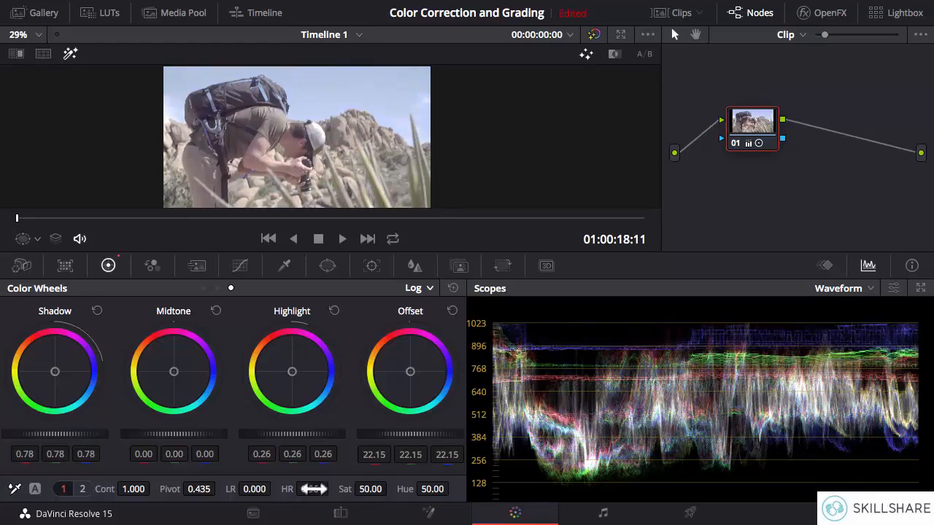
Try raising the high range to 1.000 and the master Highlight level to 0.40.
{"action": "mouse_move", "coordinate": [291, 435]}
{"action": "left_mouse_down"}
{"action": "mouse_move", "coordinate": [306, 435]}
{"action": "mouse_move", "coordinate": [288, 434]}
{"action": "mouse_move", "coordinate": [297, 435]}
{"action": "left_mouse_up"}
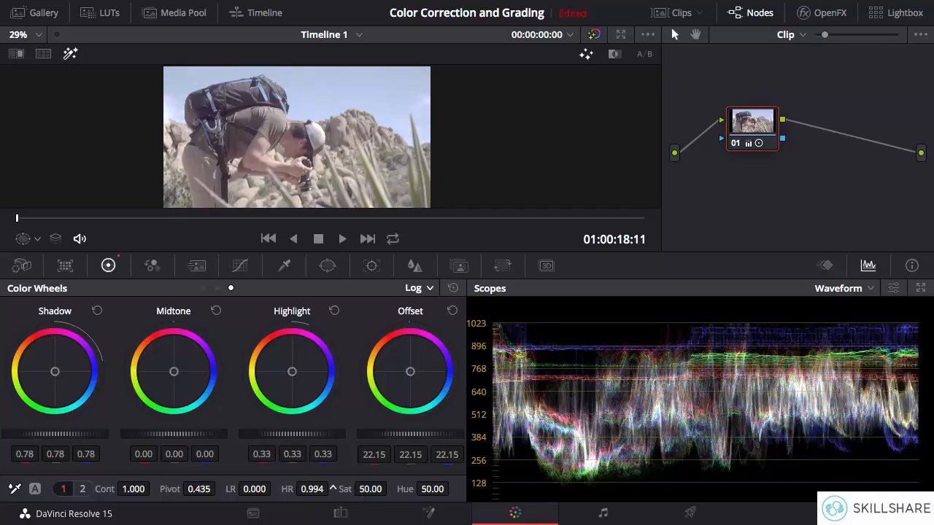
{"action": "left_click_drag", "start_coordinate": [309, 490], "coordinate": [328, 491]}
{"action": "left_click_drag", "start_coordinate": [280, 435], "coordinate": [285, 434]}
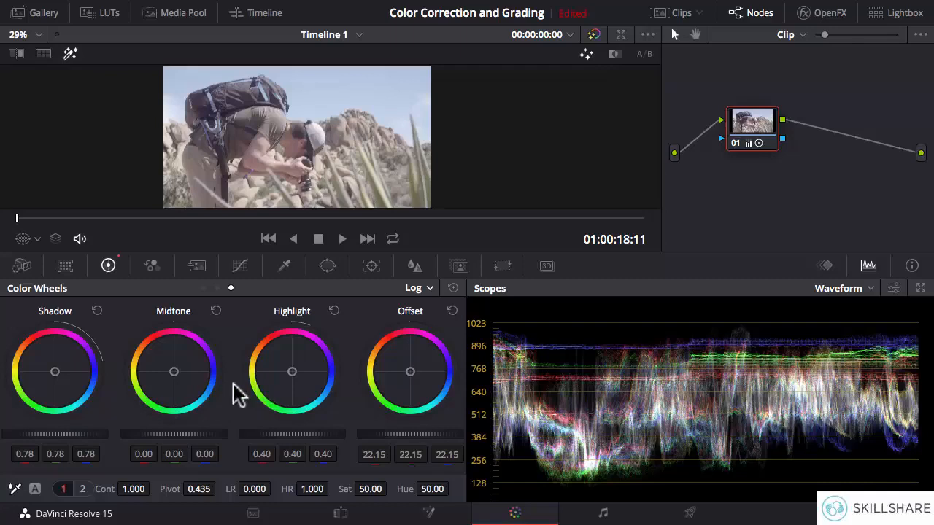
Reset all Log adjustments, switch the colour wheels to Primaries Wheels mode, and reset all of its adjustments.
{"action": "left_click", "coordinate": [451, 288]}
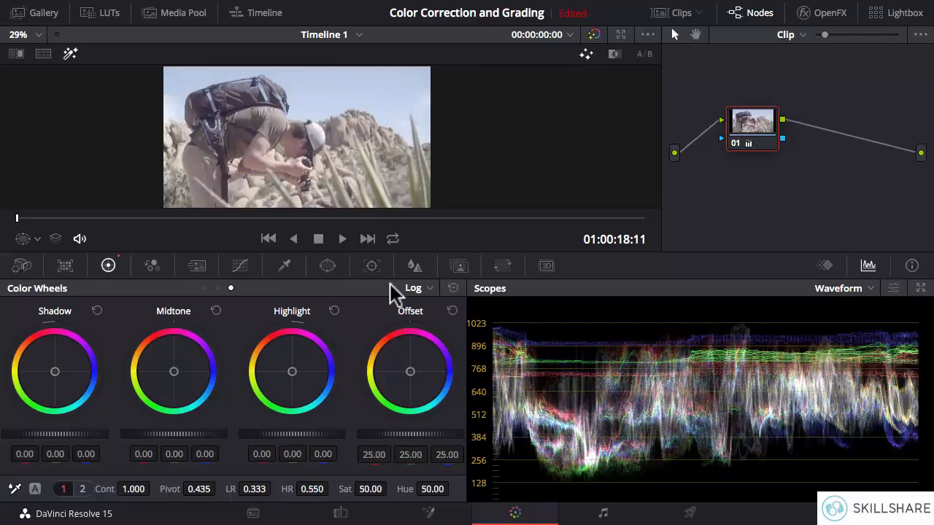
{"action": "left_click", "coordinate": [427, 288]}
{"action": "left_click", "coordinate": [430, 311]}
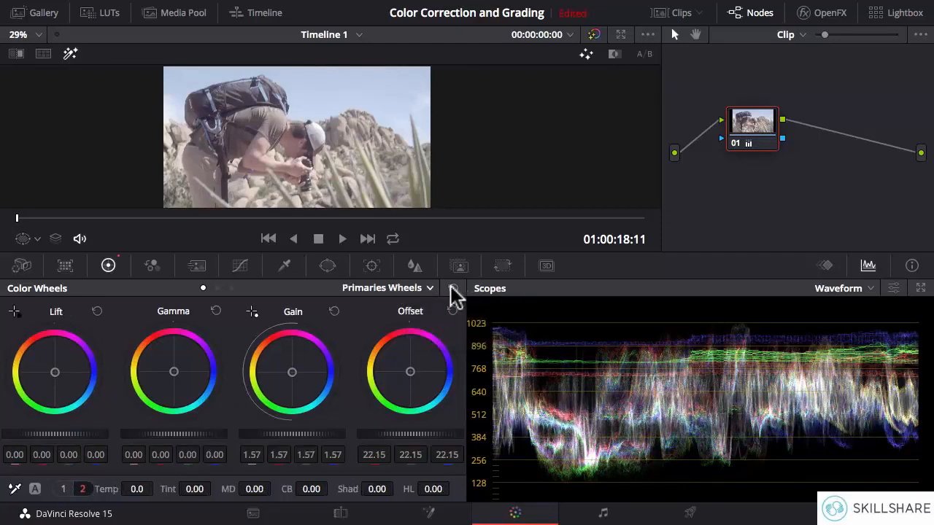
{"action": "left_click", "coordinate": [452, 288]}
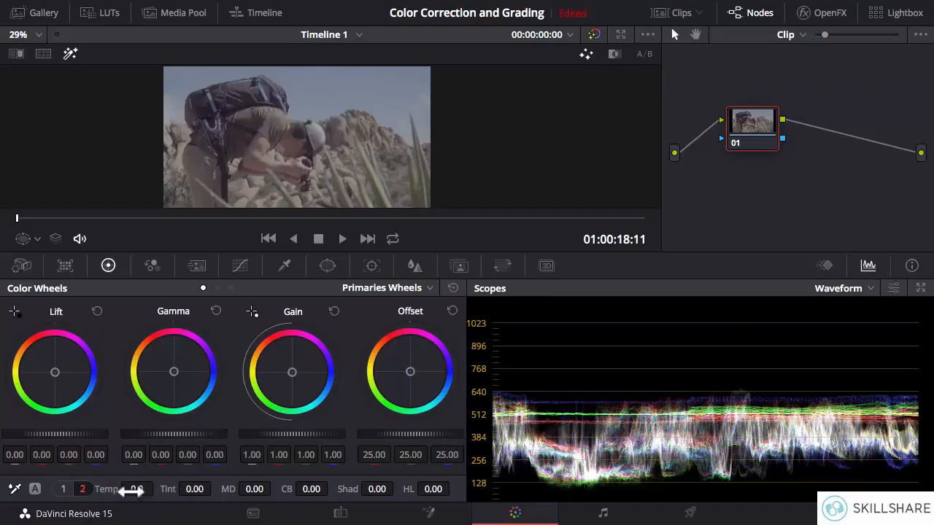
Examine both pages of adjustment controls for the primaries wheels, returning to the page with Contrast and Pivot.
{"action": "left_click", "coordinate": [63, 489]}
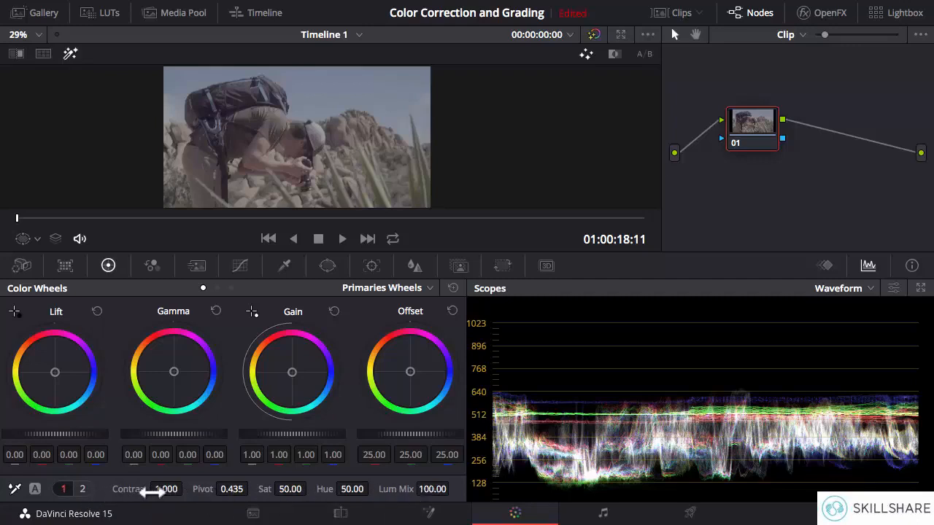
{"action": "left_click", "coordinate": [83, 490]}
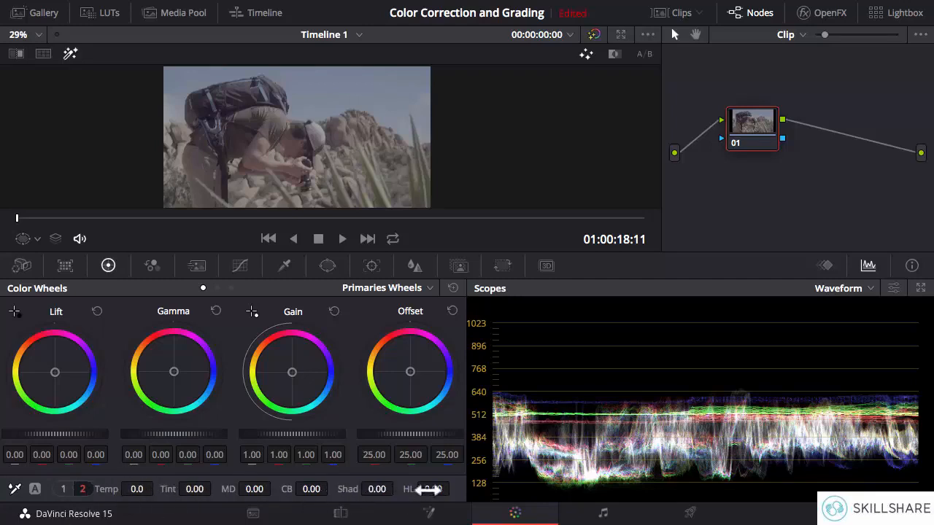
{"action": "left_click", "coordinate": [64, 490]}
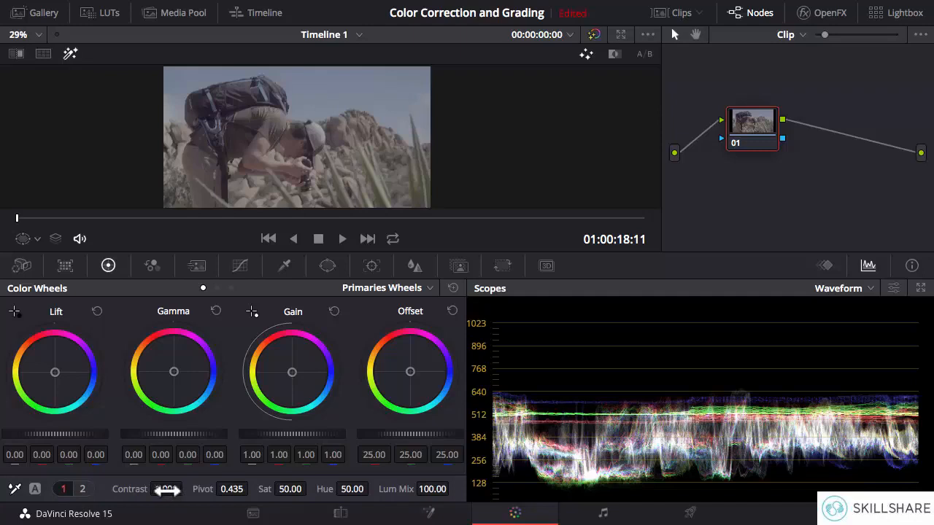
Try strongly lowering the clip's contrast, then reset it to default.
{"action": "left_click_drag", "start_coordinate": [165, 490], "coordinate": [166, 490]}
{"action": "left_click_drag", "start_coordinate": [167, 489], "coordinate": [44, 489]}
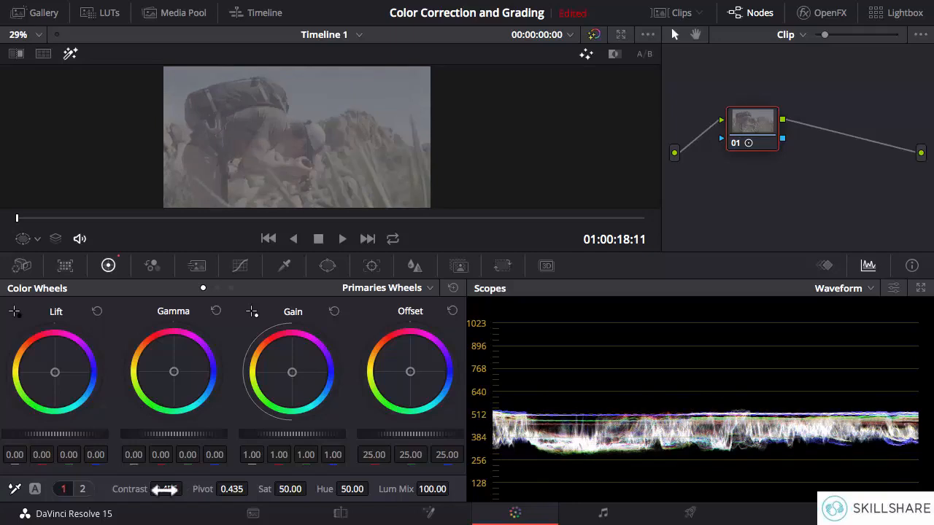
{"action": "double_click", "coordinate": [127, 492]}
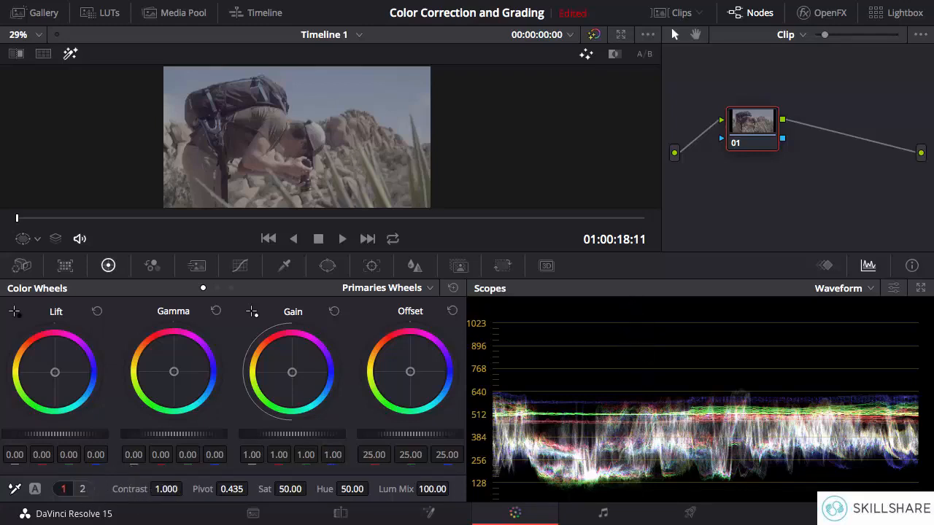
Try raising the contrast to 1.660 and, in a second trial, only slightly, resetting it each time.
{"action": "mouse_move", "coordinate": [164, 490]}
{"action": "left_mouse_down"}
{"action": "mouse_move", "coordinate": [187, 487]}
{"action": "mouse_move", "coordinate": [167, 488]}
{"action": "left_mouse_up"}
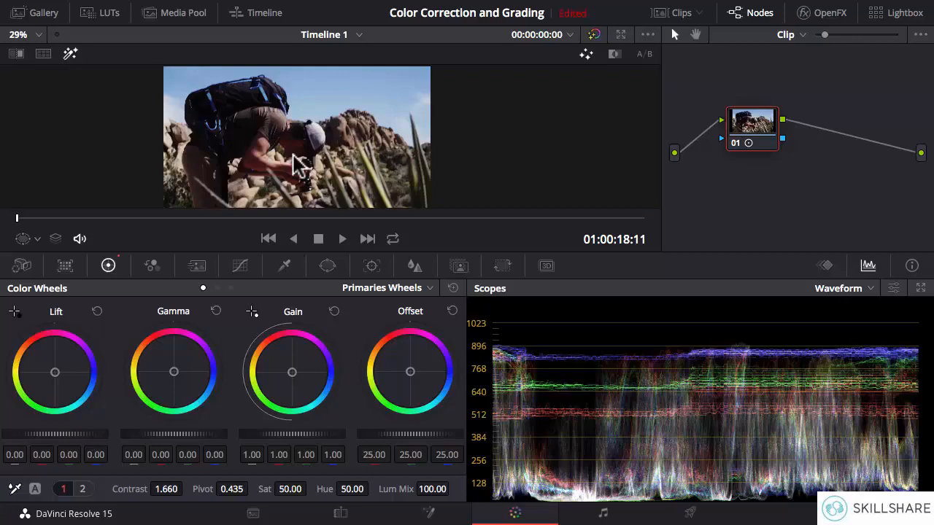
{"action": "double_click", "coordinate": [131, 489]}
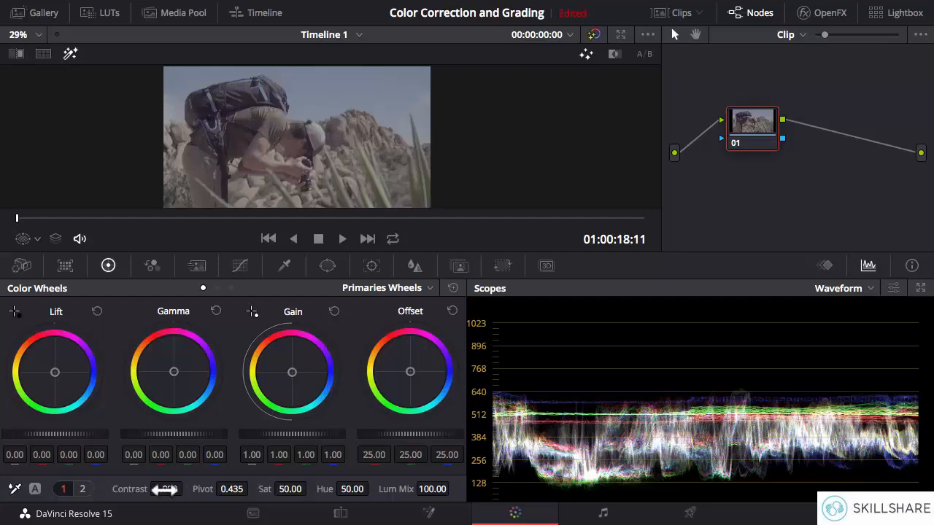
{"action": "mouse_move", "coordinate": [173, 489]}
{"action": "left_mouse_down"}
{"action": "mouse_move", "coordinate": [187, 488]}
{"action": "mouse_move", "coordinate": [177, 489]}
{"action": "left_mouse_up"}
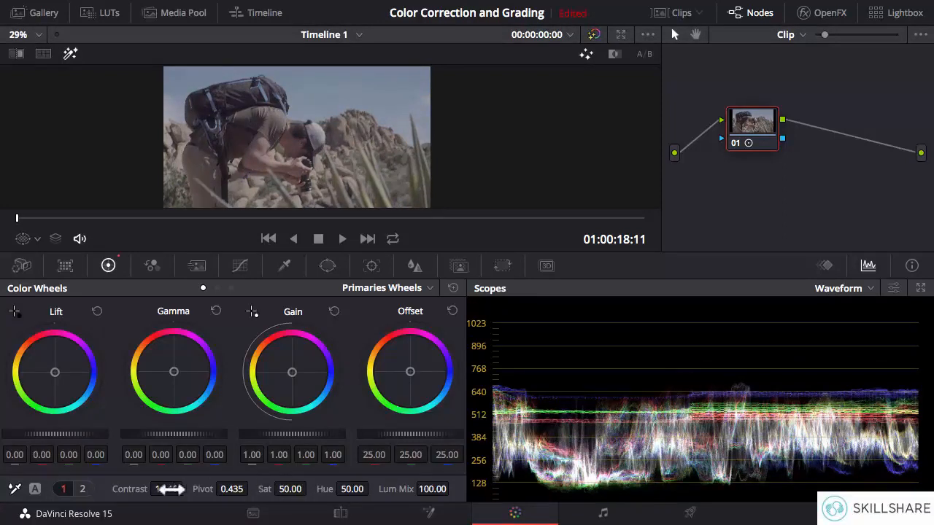
{"action": "double_click", "coordinate": [126, 489]}
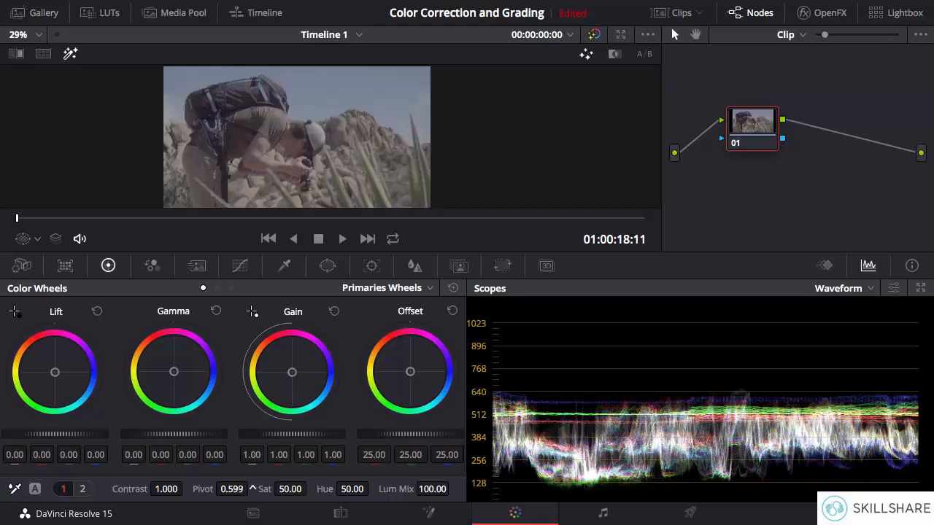
Try raising the pivot to 0.601 together with a contrast of 1.670.
{"action": "left_click_drag", "start_coordinate": [252, 489], "coordinate": [229, 492]}
{"action": "mouse_move", "coordinate": [231, 489]}
{"action": "left_mouse_down"}
{"action": "mouse_move", "coordinate": [253, 488]}
{"action": "mouse_move", "coordinate": [233, 492]}
{"action": "left_mouse_up"}
{"action": "left_click_drag", "start_coordinate": [164, 488], "coordinate": [188, 488]}
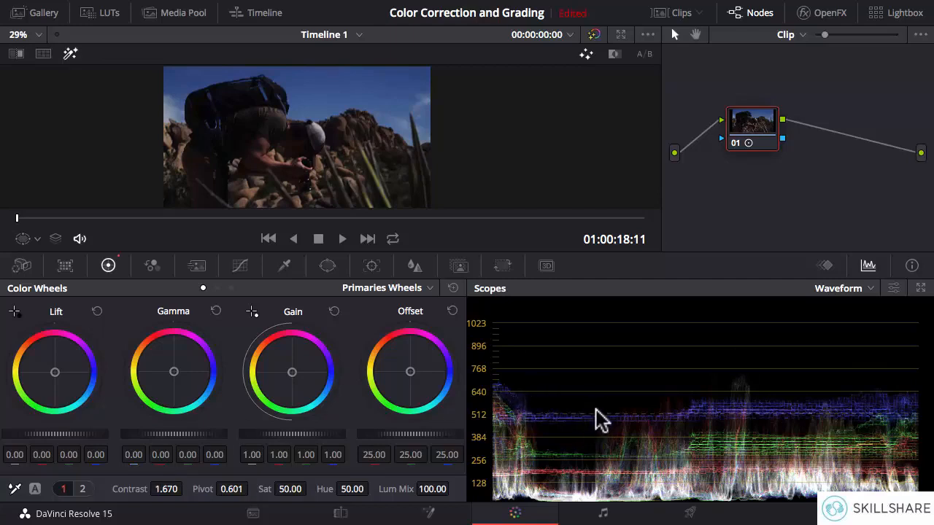
Try easing the contrast to 1.458 and the pivot to 0.569, then reset the contrast.
{"action": "mouse_move", "coordinate": [171, 490]}
{"action": "left_mouse_down"}
{"action": "mouse_move", "coordinate": [192, 490]}
{"action": "mouse_move", "coordinate": [153, 490]}
{"action": "left_mouse_up"}
{"action": "left_click_drag", "start_coordinate": [231, 489], "coordinate": [225, 489]}
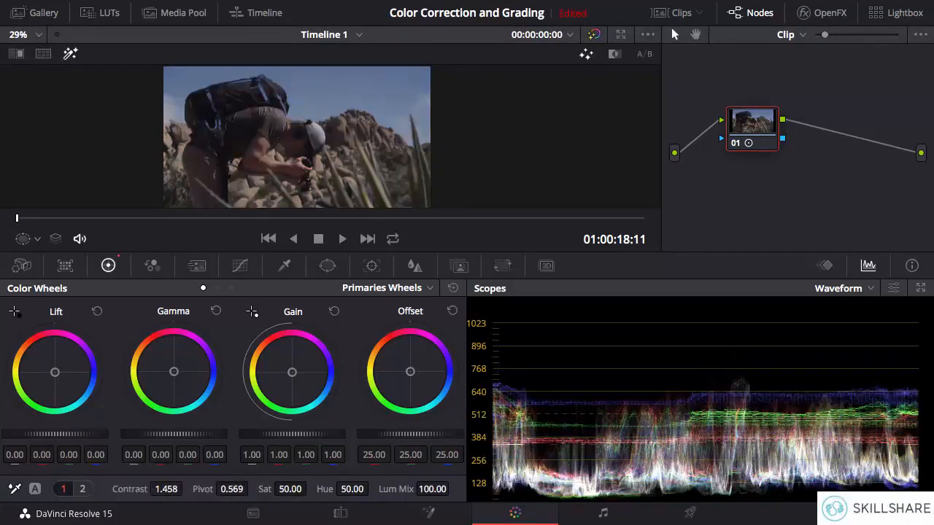
{"action": "double_click", "coordinate": [141, 490]}
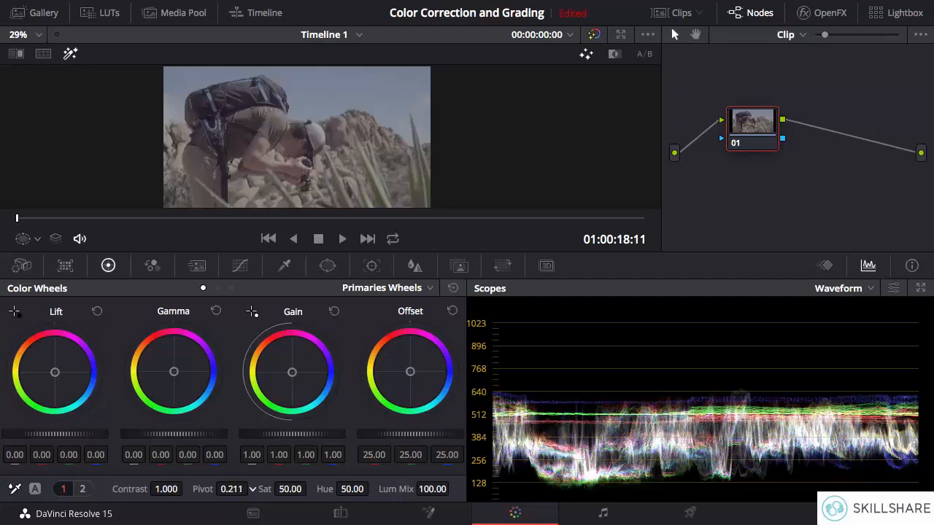
Try a low pivot of about 0.19 with the contrast at 1.184, then reset both controls.
{"action": "left_click_drag", "start_coordinate": [252, 489], "coordinate": [246, 489]}
{"action": "mouse_move", "coordinate": [166, 489]}
{"action": "left_mouse_down"}
{"action": "mouse_move", "coordinate": [205, 489]}
{"action": "mouse_move", "coordinate": [157, 489]}
{"action": "mouse_move", "coordinate": [177, 489]}
{"action": "left_mouse_up"}
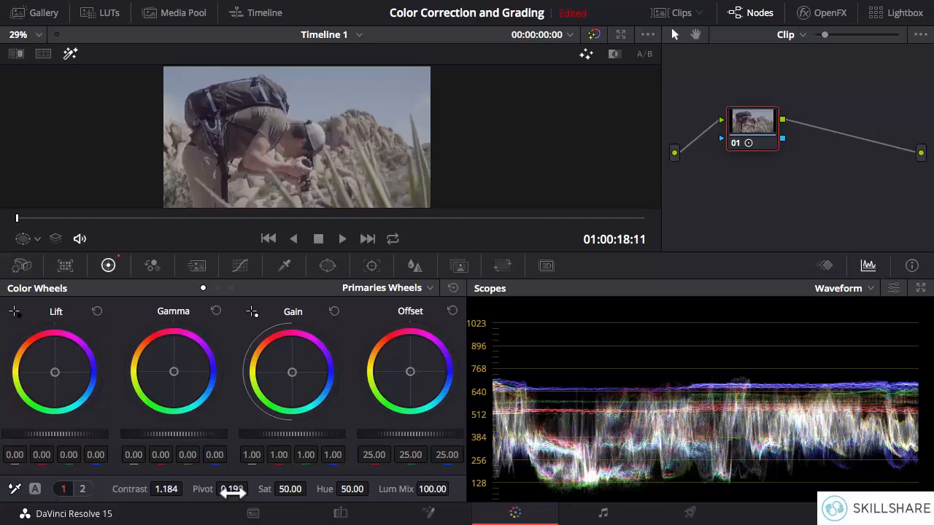
{"action": "double_click", "coordinate": [134, 493]}
{"action": "double_click", "coordinate": [205, 489]}
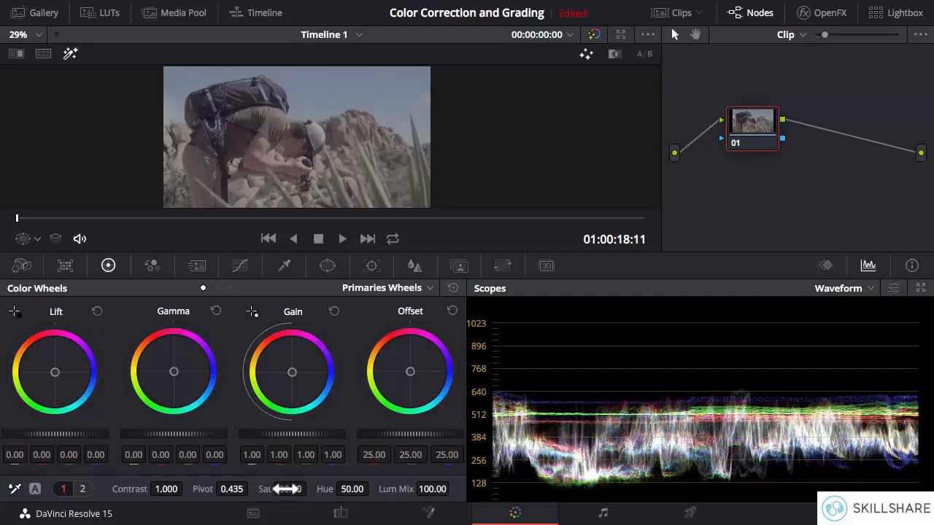
Try saturation at 100.00, 0.00, 47.60 and 96.60, and hue at 61.00, resetting each control to its default.
{"action": "left_click_drag", "start_coordinate": [287, 489], "coordinate": [312, 487]}
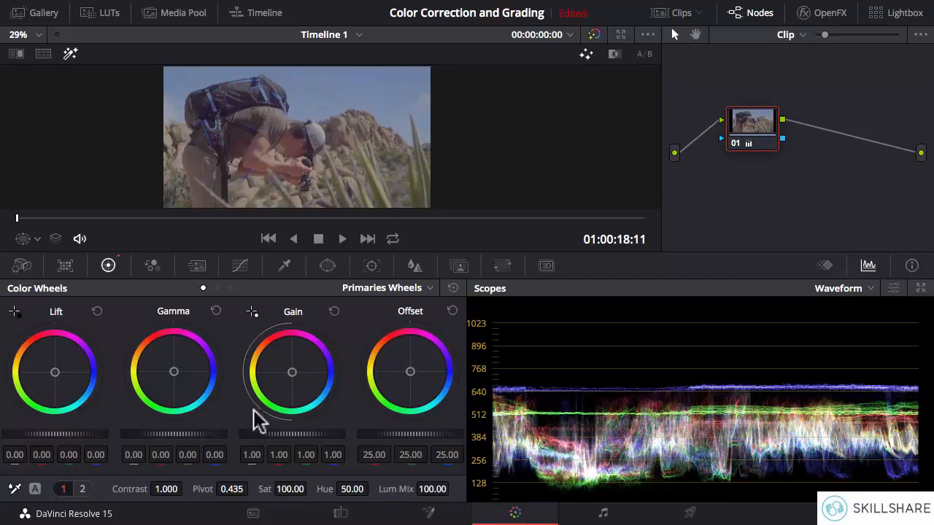
{"action": "left_click_drag", "start_coordinate": [288, 486], "coordinate": [233, 488]}
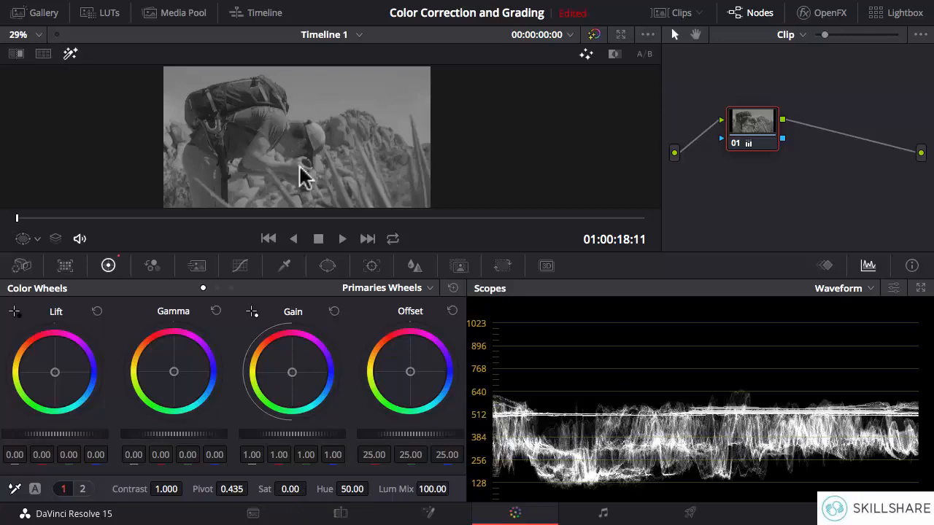
{"action": "left_click_drag", "start_coordinate": [285, 489], "coordinate": [385, 488]}
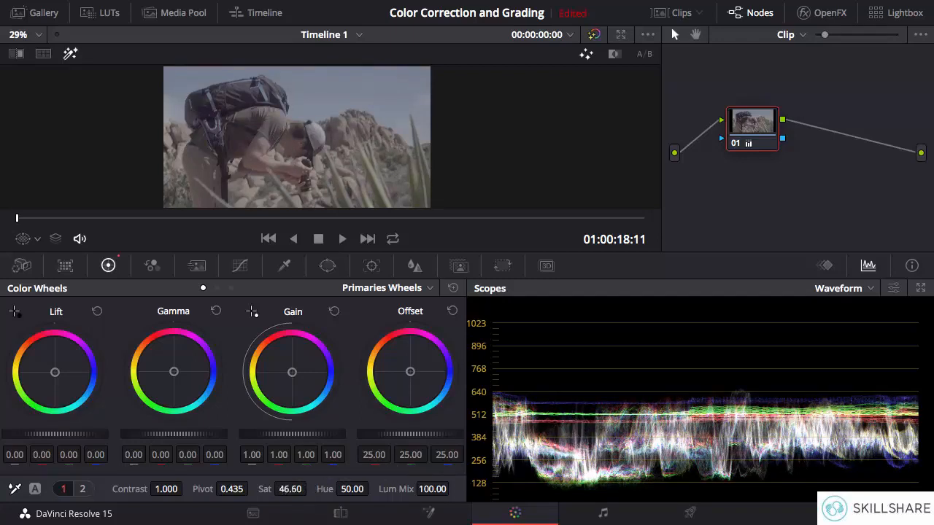
{"action": "left_click_drag", "start_coordinate": [290, 487], "coordinate": [297, 487]}
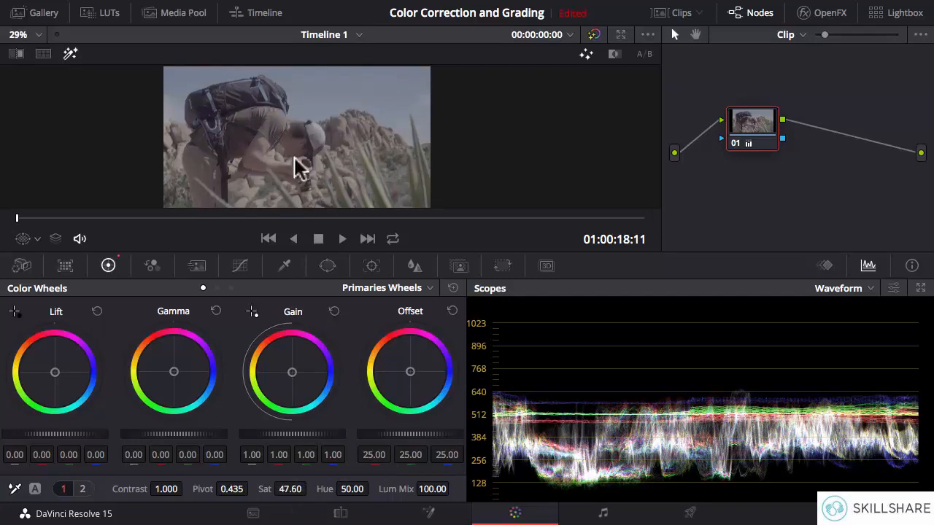
{"action": "left_click_drag", "start_coordinate": [290, 488], "coordinate": [329, 489]}
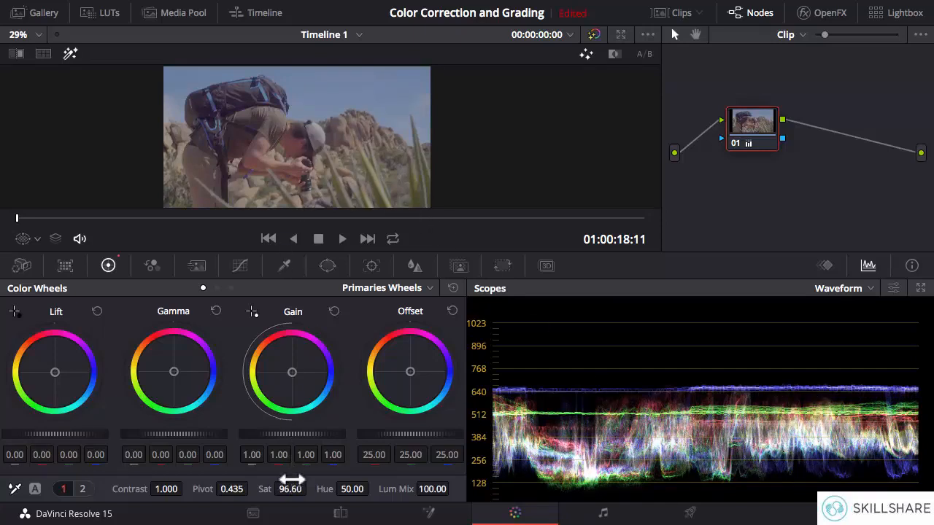
{"action": "double_click", "coordinate": [265, 489]}
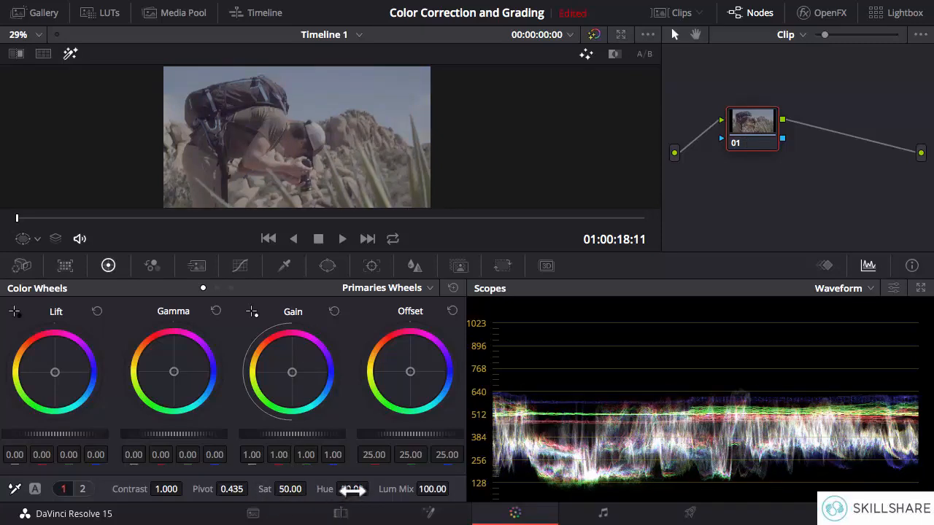
{"action": "left_click_drag", "start_coordinate": [352, 489], "coordinate": [392, 490]}
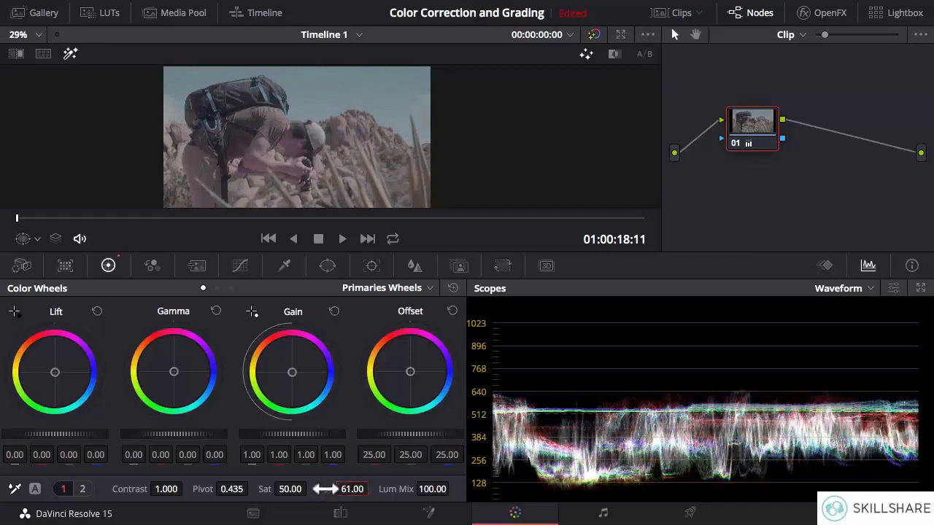
{"action": "double_click", "coordinate": [326, 489]}
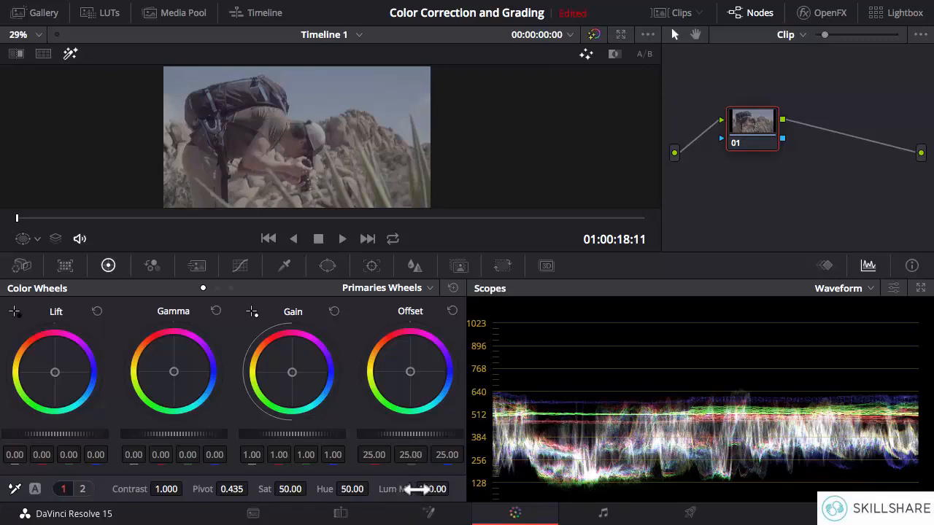
Try colour temperatures of 1310.0 and -880.0, and a tint of 100.00, resetting each control to its default.
{"action": "left_click", "coordinate": [81, 490]}
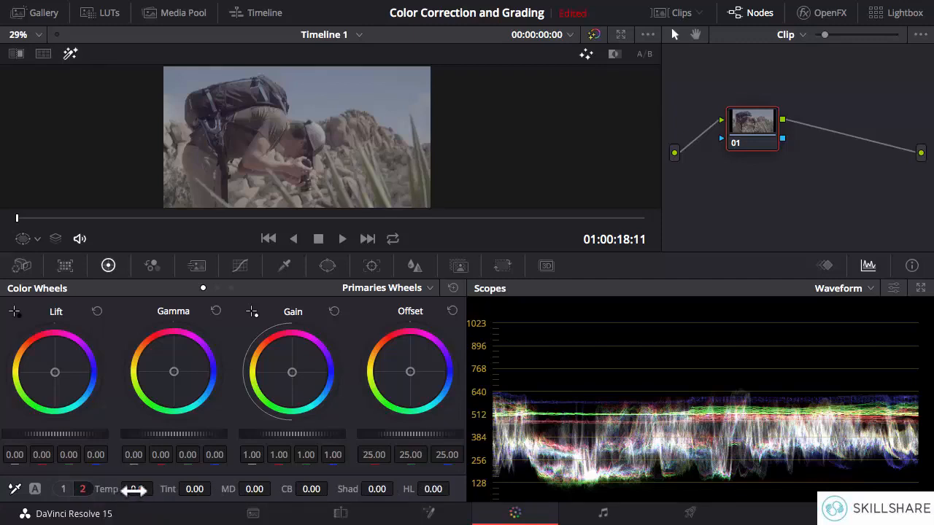
{"action": "left_click_drag", "start_coordinate": [136, 489], "coordinate": [229, 471]}
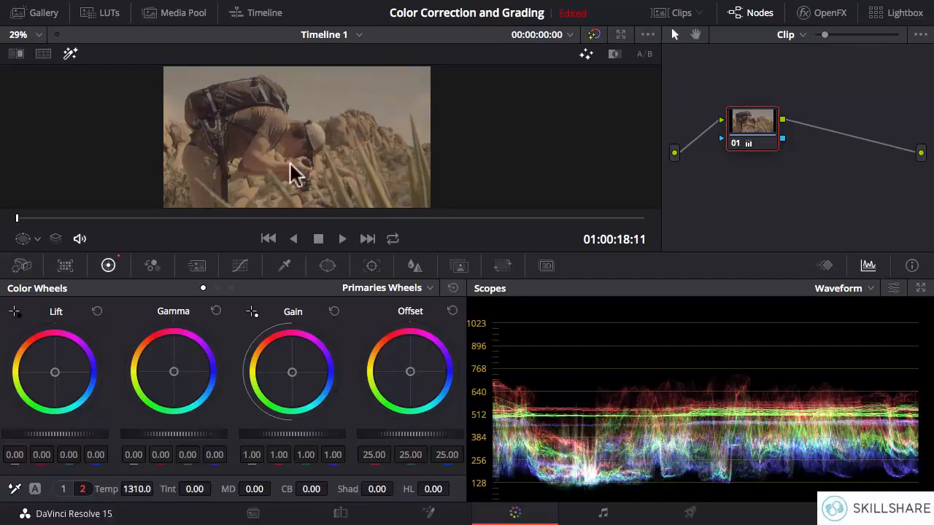
{"action": "left_click_drag", "start_coordinate": [138, 490], "coordinate": [24, 488]}
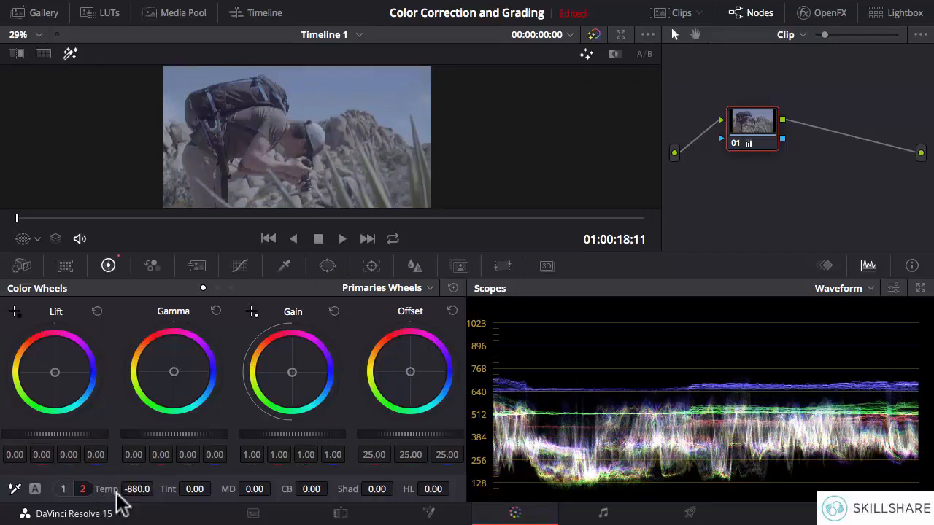
{"action": "double_click", "coordinate": [137, 489]}
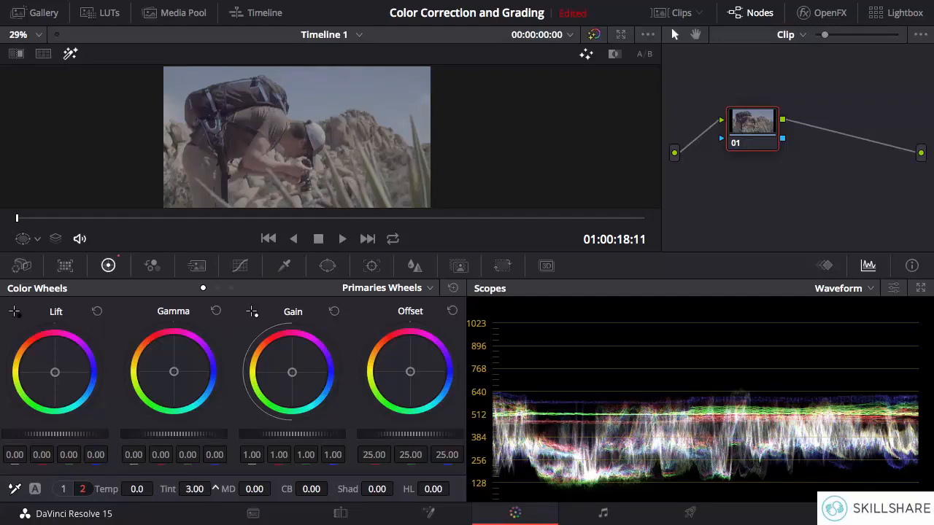
{"action": "left_click_drag", "start_coordinate": [215, 487], "coordinate": [310, 489]}
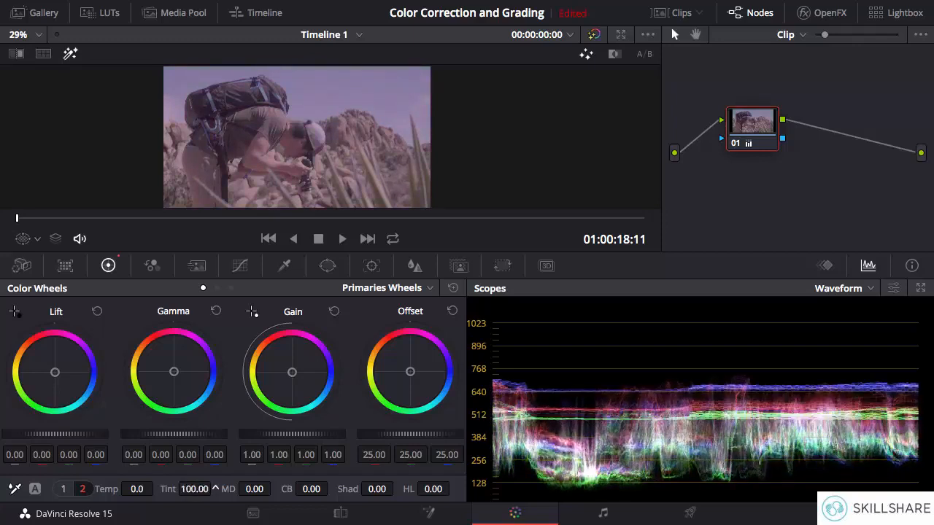
{"action": "double_click", "coordinate": [165, 489]}
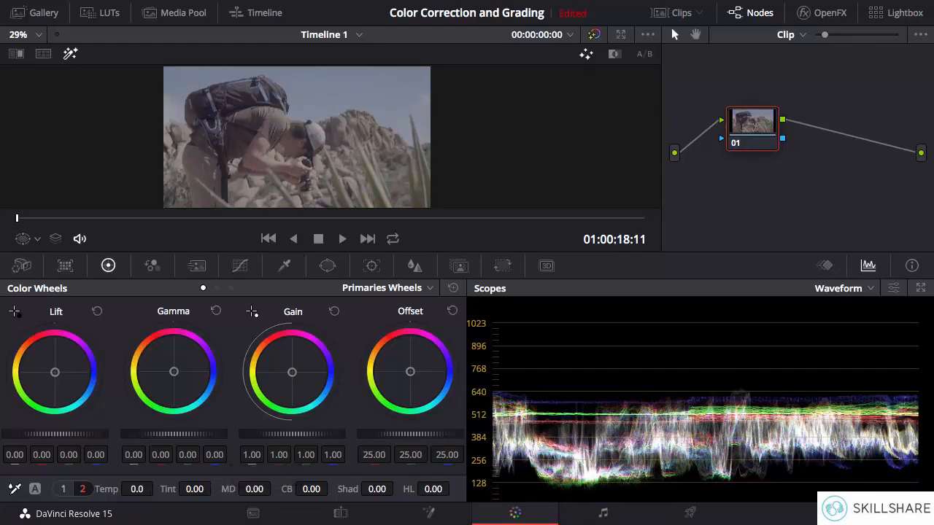
Try adjusting the midtone detail (MD) and raising the colour boost (CB) to 71.50, resetting each control.
{"action": "left_click_drag", "start_coordinate": [228, 493], "coordinate": [257, 493]}
{"action": "double_click", "coordinate": [227, 489]}
{"action": "mouse_move", "coordinate": [308, 490]}
{"action": "left_mouse_down"}
{"action": "mouse_move", "coordinate": [332, 489]}
{"action": "mouse_move", "coordinate": [300, 489]}
{"action": "mouse_move", "coordinate": [313, 502]}
{"action": "left_mouse_up"}
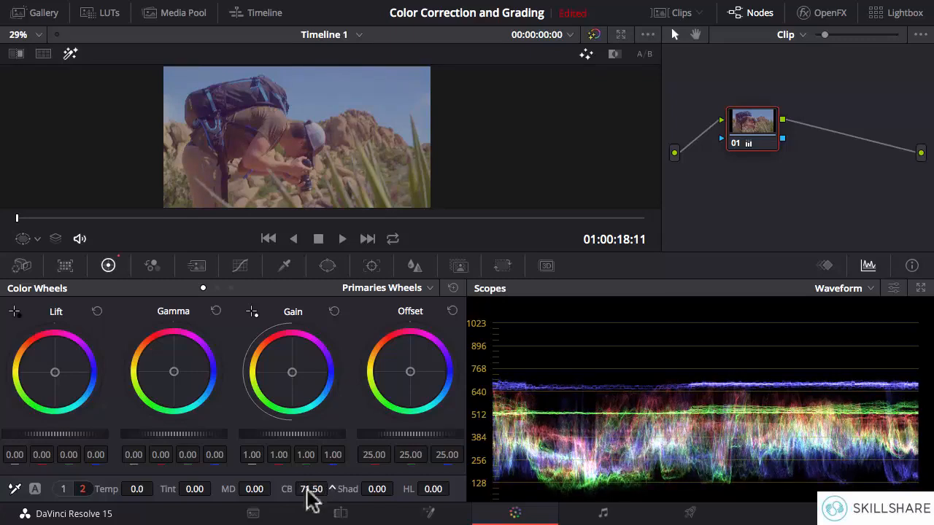
{"action": "double_click", "coordinate": [287, 492]}
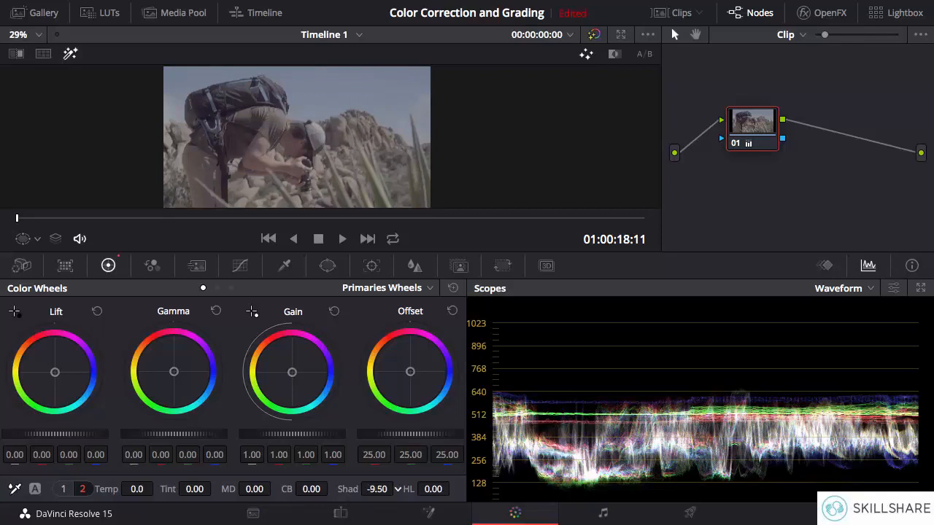
Try the shadows (Shad) at -100.00 and the highlights (HL) at 56.50, resetting each control to its default.
{"action": "left_click_drag", "start_coordinate": [377, 488], "coordinate": [234, 489]}
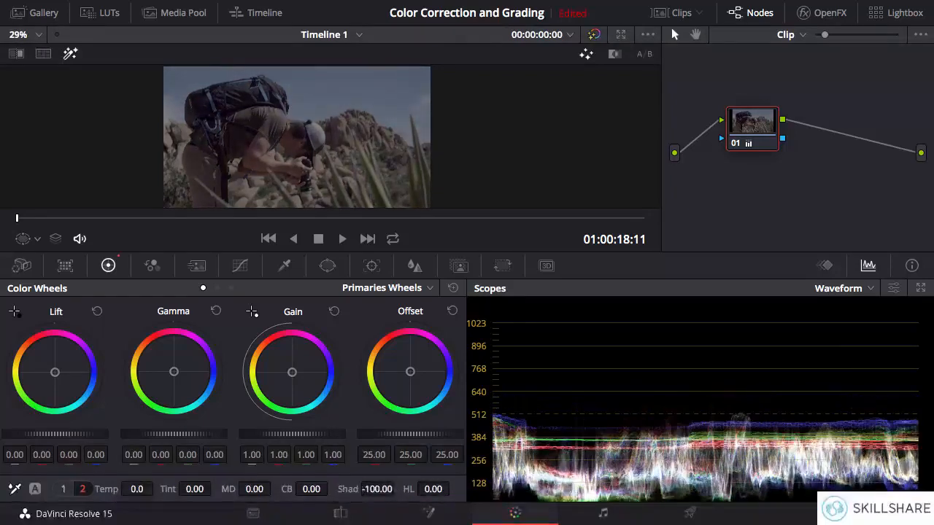
{"action": "double_click", "coordinate": [350, 489]}
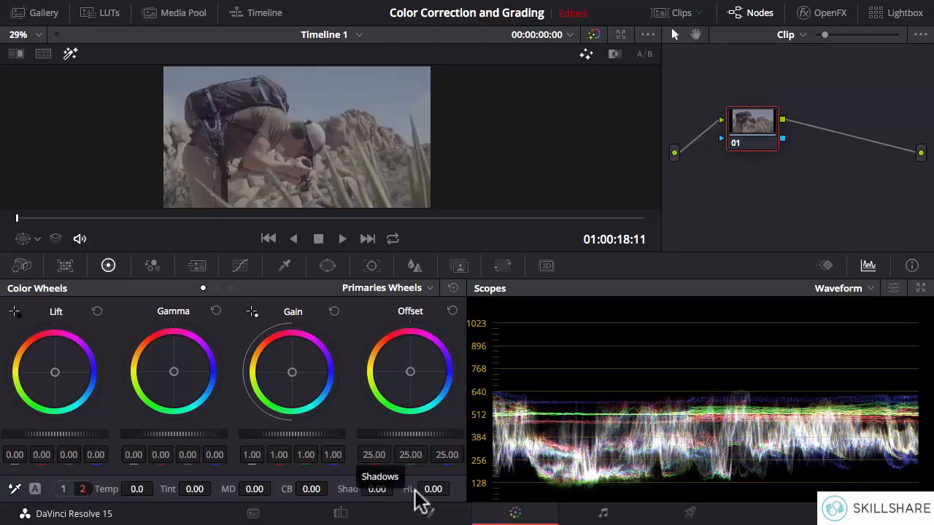
{"action": "left_click_drag", "start_coordinate": [428, 489], "coordinate": [381, 488]}
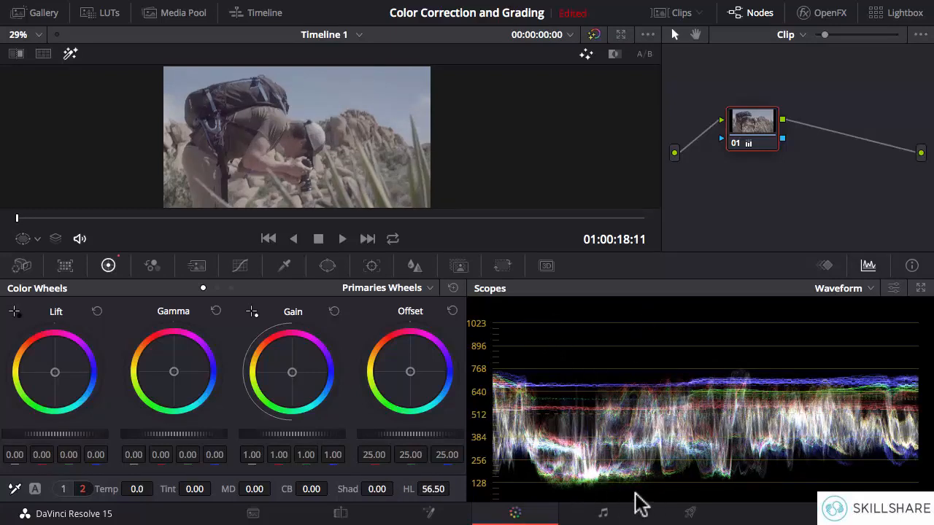
{"action": "double_click", "coordinate": [407, 489]}
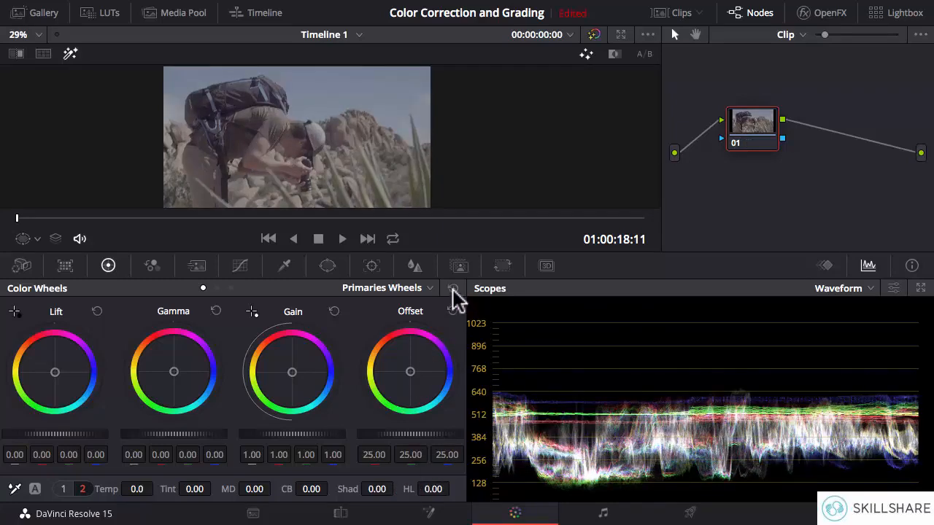
Compare the two pages of adjustment controls in Primaries Wheels with those in Log mode, ending back in Primaries Wheels.
{"action": "left_click", "coordinate": [83, 490]}
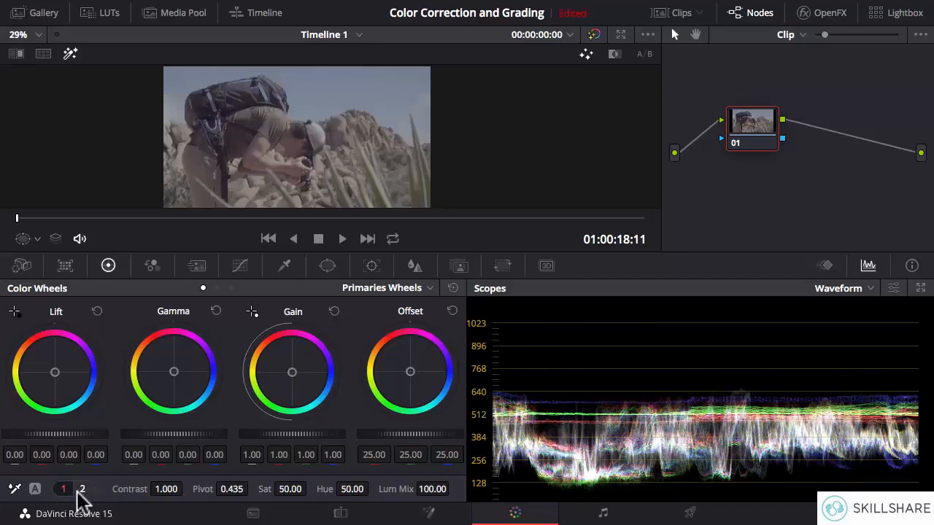
{"action": "left_click", "coordinate": [63, 489]}
{"action": "left_click", "coordinate": [83, 490]}
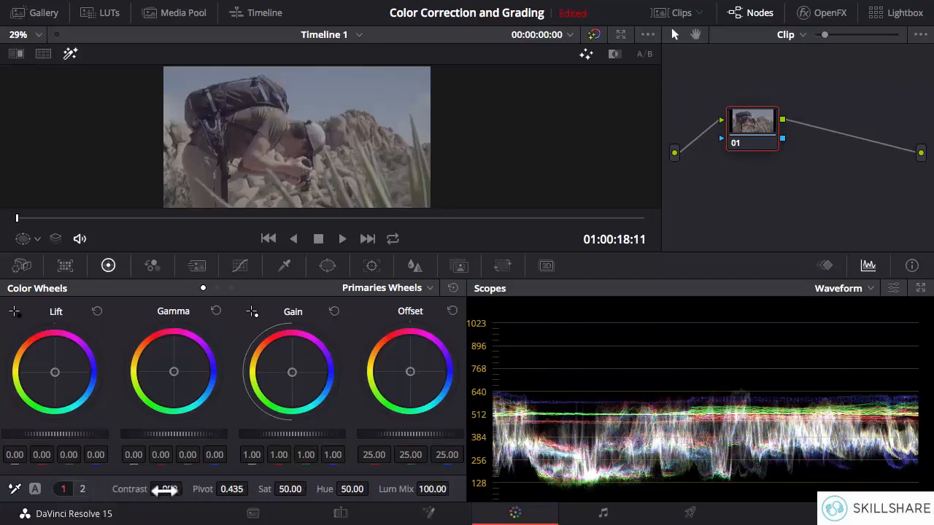
{"action": "left_click", "coordinate": [425, 287]}
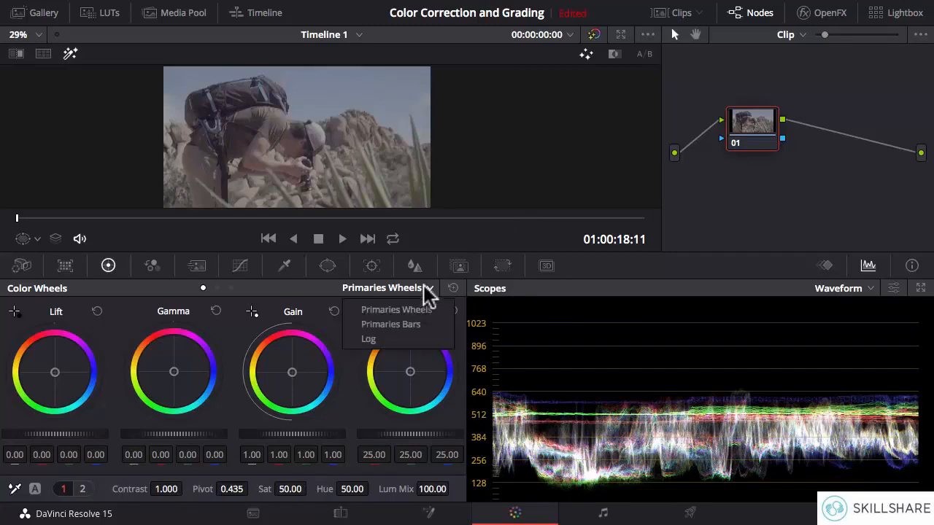
{"action": "left_click", "coordinate": [369, 340]}
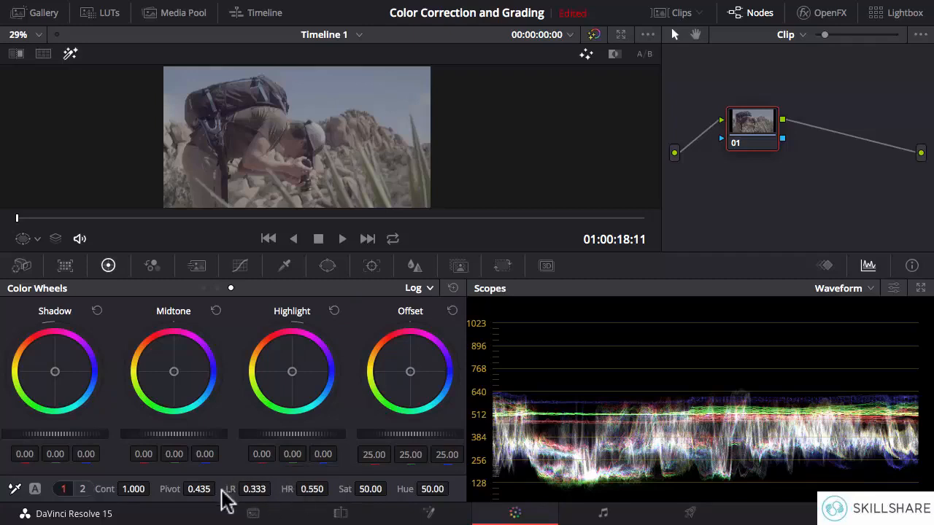
{"action": "left_click", "coordinate": [417, 287]}
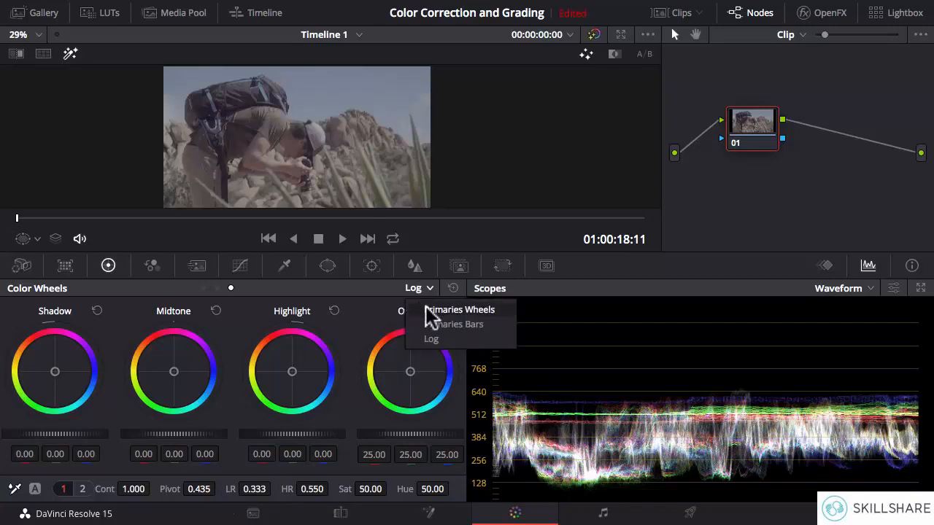
{"action": "left_click", "coordinate": [458, 309]}
Examine both pages of adjustment controls in Primaries Bars mode and return to Primaries Wheels.
{"action": "left_click", "coordinate": [423, 287]}
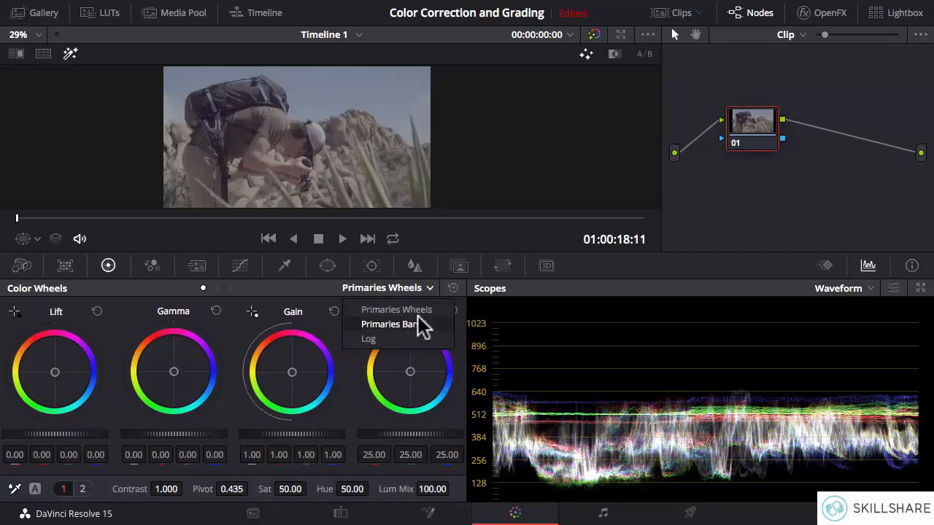
{"action": "left_click", "coordinate": [422, 325]}
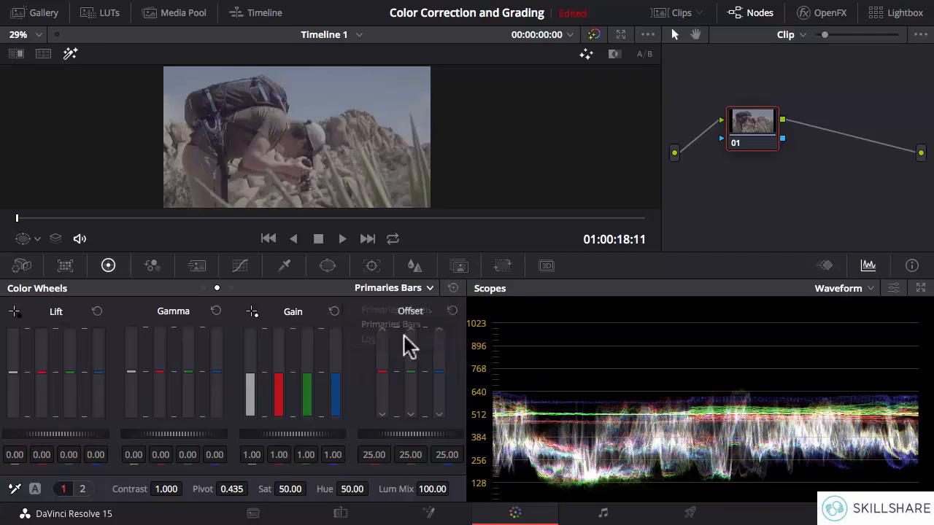
{"action": "left_click", "coordinate": [82, 489]}
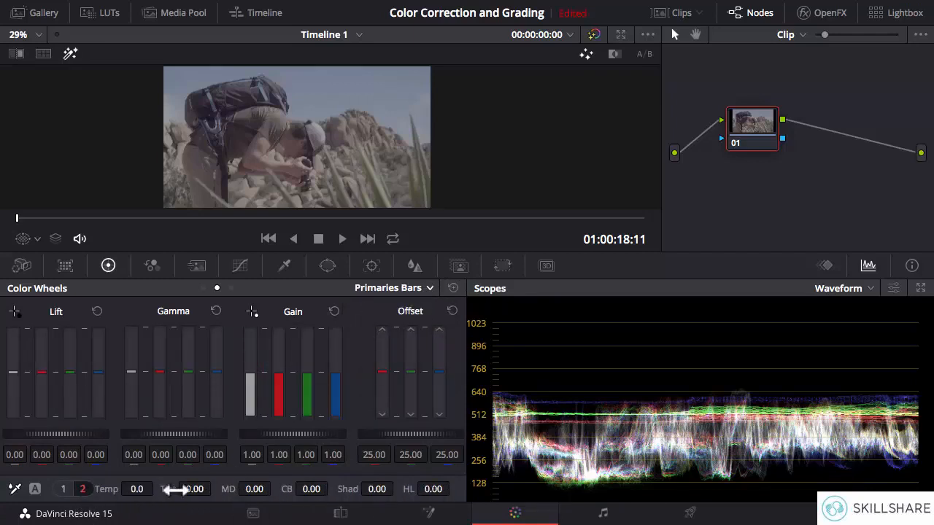
{"action": "left_click", "coordinate": [63, 490]}
{"action": "left_click", "coordinate": [83, 489]}
{"action": "left_click", "coordinate": [63, 490]}
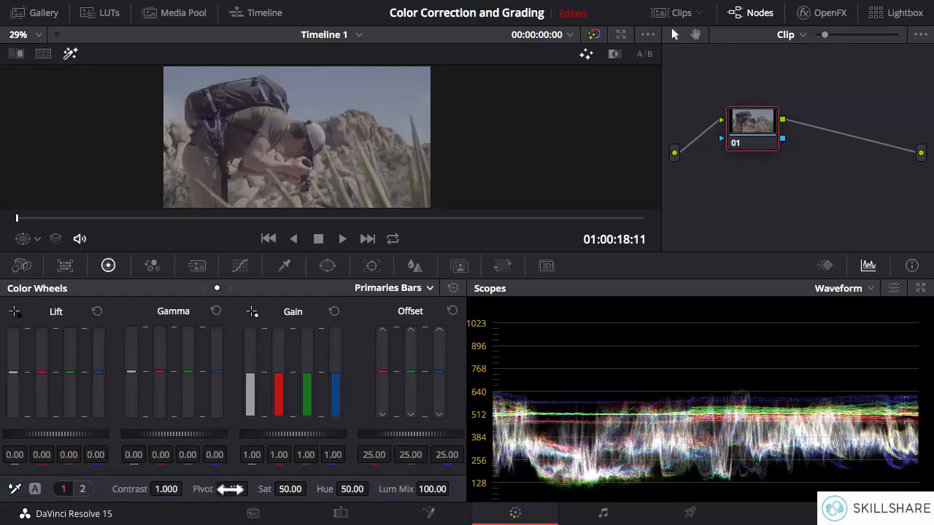
{"action": "left_click", "coordinate": [380, 288]}
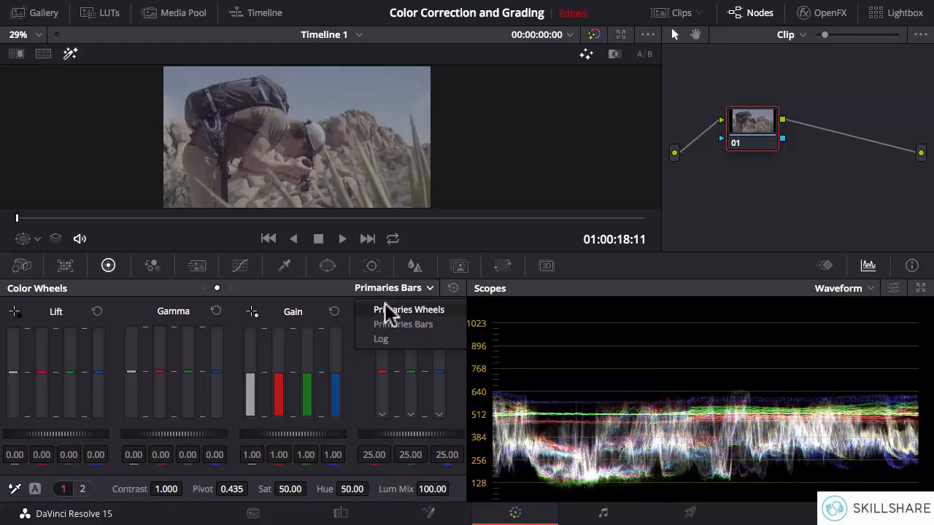
{"action": "left_click", "coordinate": [385, 309]}
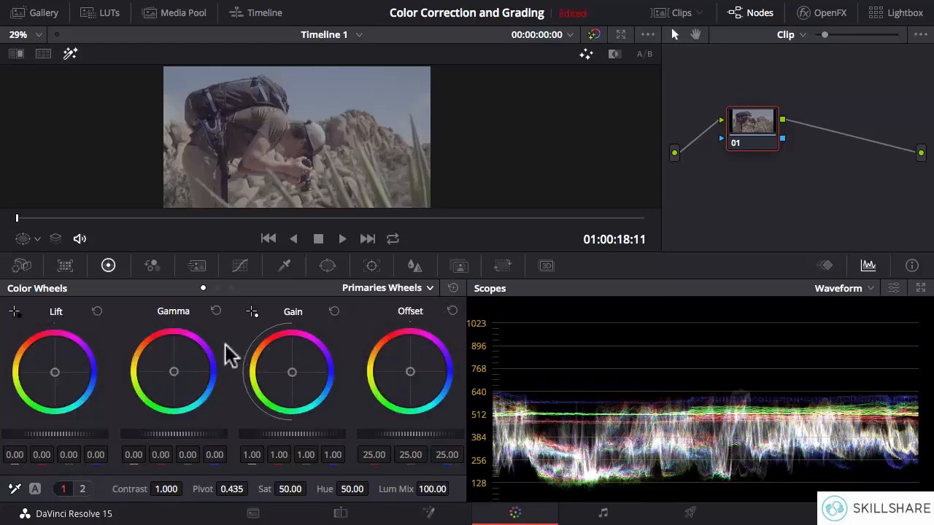
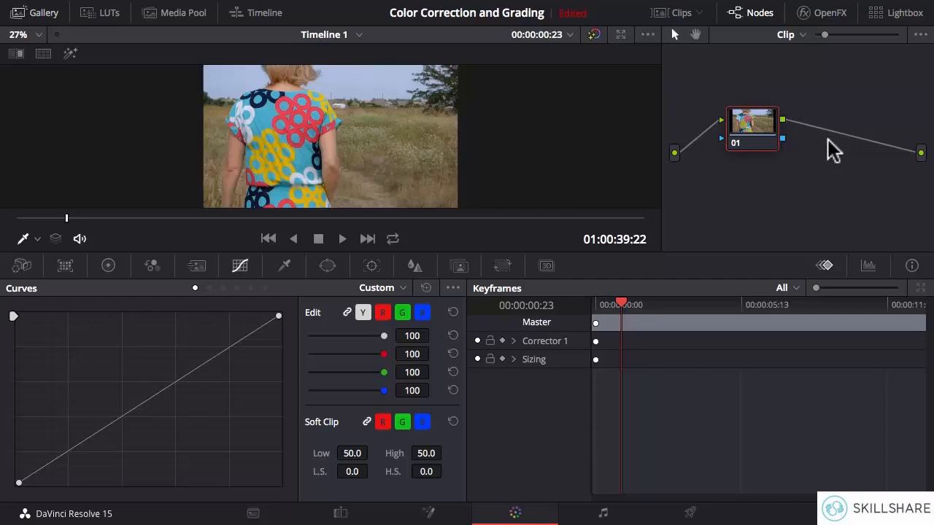
Add a serial node after node 01 on the clip of the woman in the patterned dress.
{"action": "key", "text": "alt+s"}
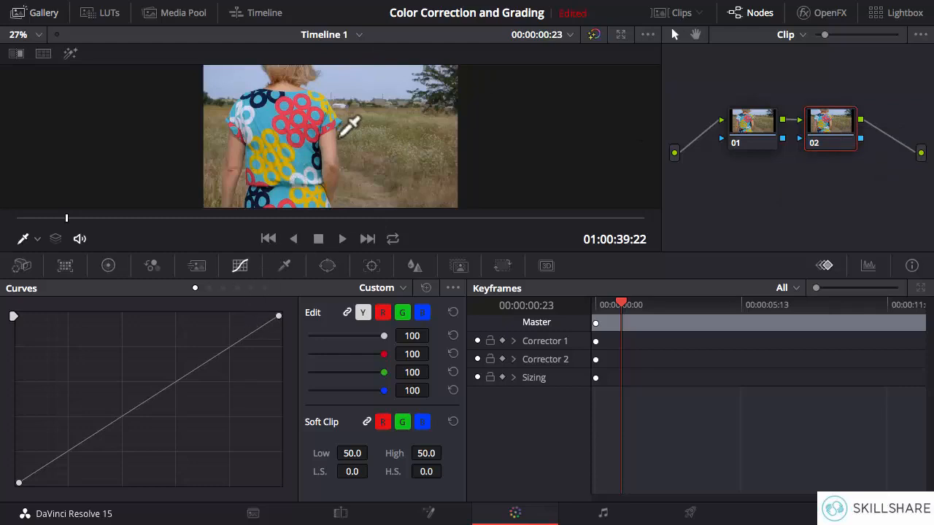
Look through the available curve modes up to Sat Vs Sat and go back to Hue Vs Lum.
{"action": "left_click", "coordinate": [208, 287]}
{"action": "left_click", "coordinate": [223, 288]}
{"action": "left_click", "coordinate": [236, 288]}
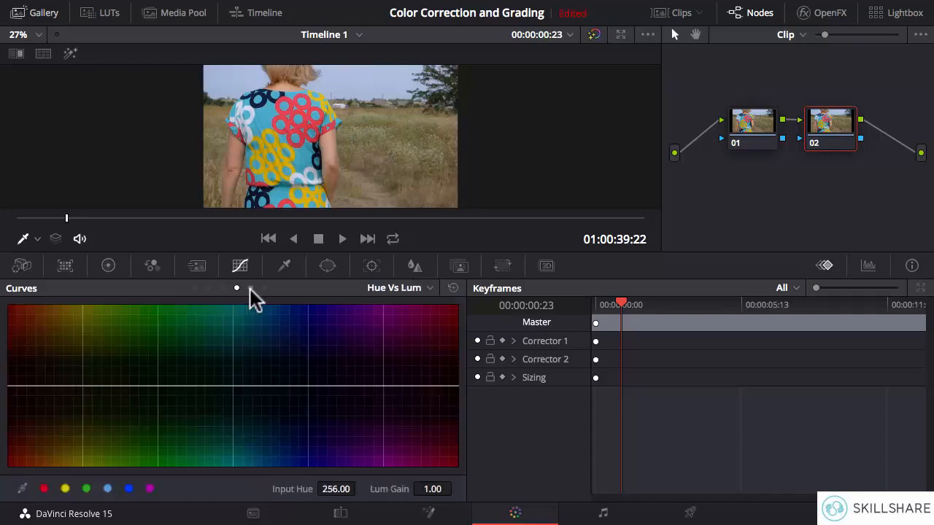
{"action": "left_click", "coordinate": [251, 288]}
{"action": "left_click", "coordinate": [263, 288]}
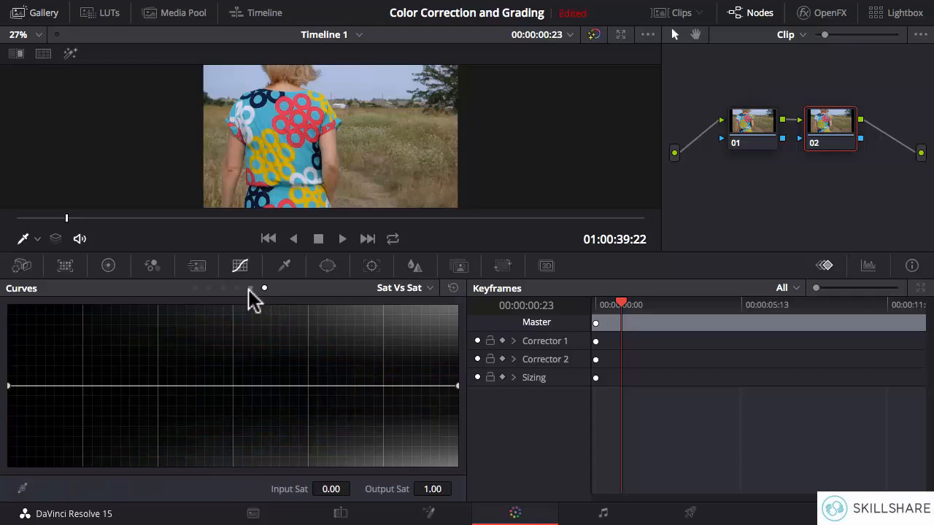
{"action": "left_click", "coordinate": [249, 288]}
{"action": "left_click", "coordinate": [237, 288]}
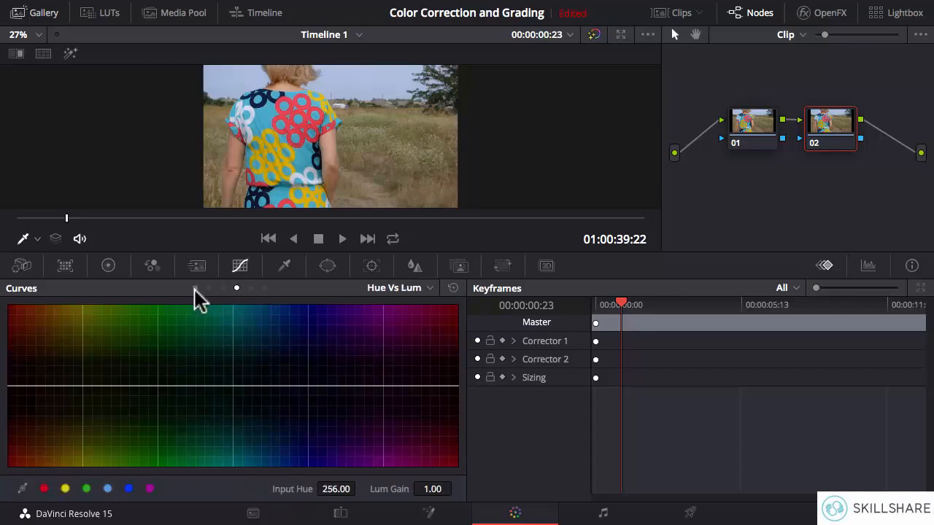
Return to the Custom curve and display the Waveform scope in place of the keyframes.
{"action": "left_click", "coordinate": [195, 288]}
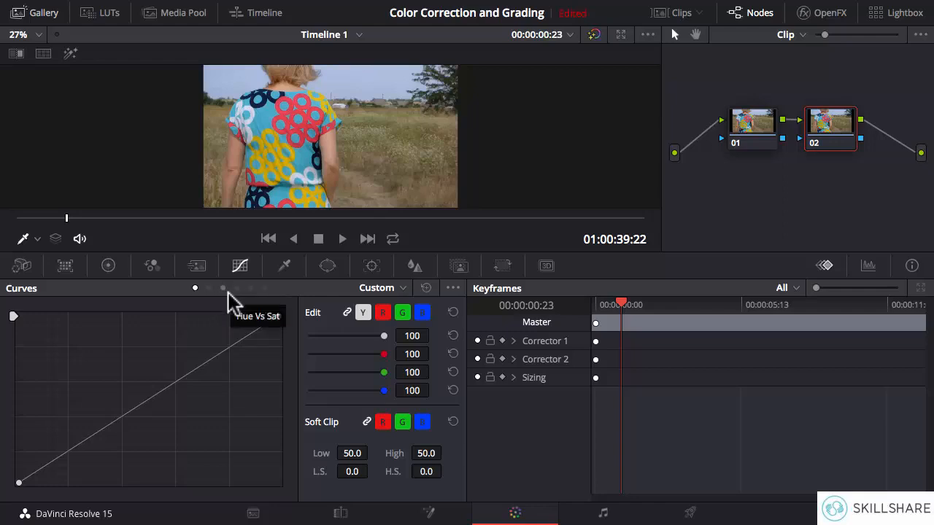
{"action": "left_click", "coordinate": [867, 264]}
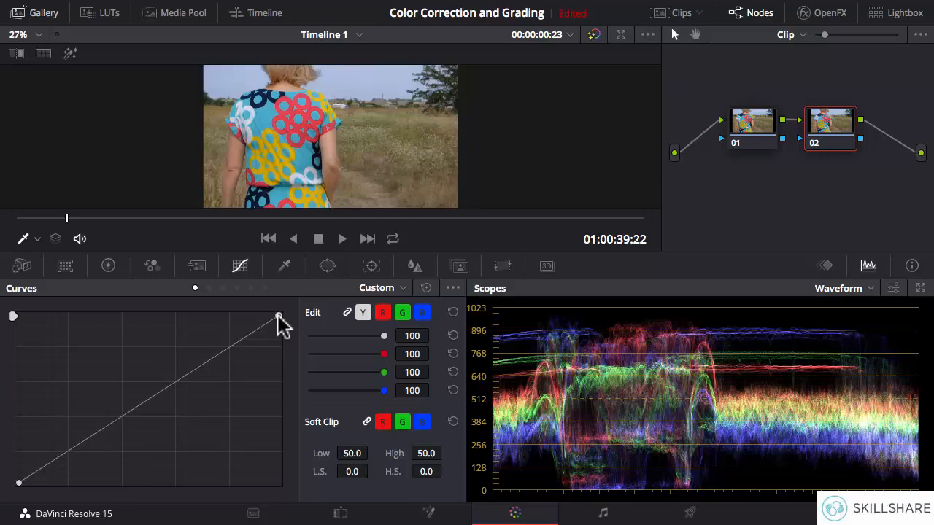
Try lowering the highlight endpoint and raising the shadow endpoint of node 02's Custom curve, returning both to their original corners.
{"action": "left_click_drag", "start_coordinate": [277, 315], "coordinate": [277, 351]}
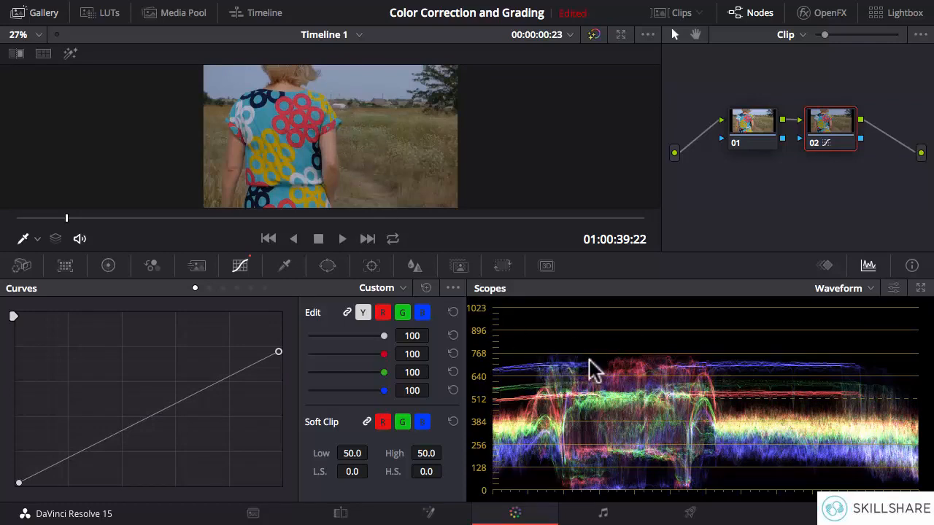
{"action": "mouse_move", "coordinate": [274, 353]}
{"action": "left_mouse_down"}
{"action": "mouse_move", "coordinate": [275, 387]}
{"action": "mouse_move", "coordinate": [270, 359]}
{"action": "left_mouse_up"}
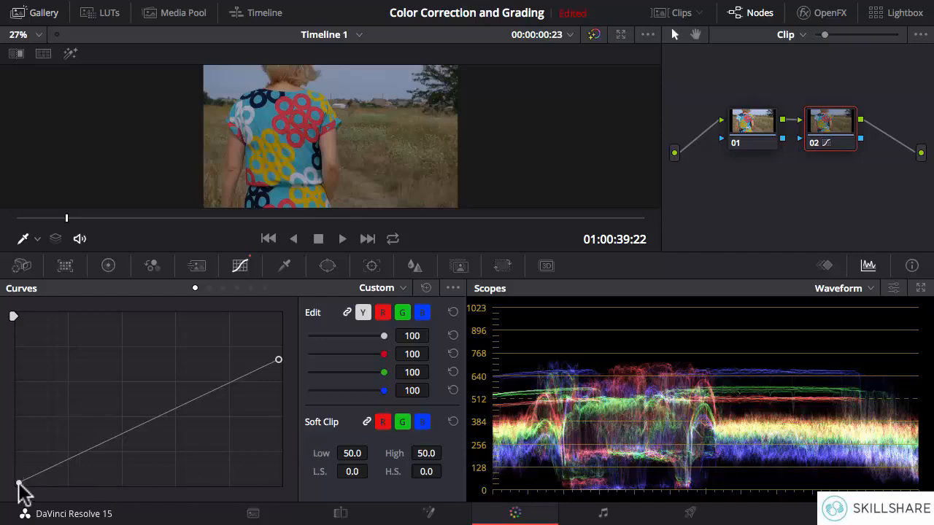
{"action": "left_click_drag", "start_coordinate": [18, 483], "coordinate": [19, 441]}
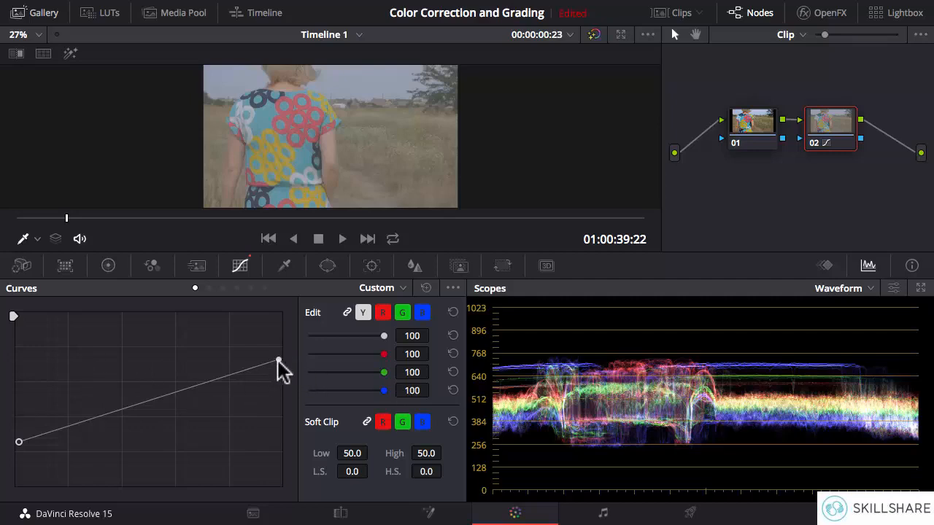
{"action": "left_click_drag", "start_coordinate": [278, 360], "coordinate": [278, 333]}
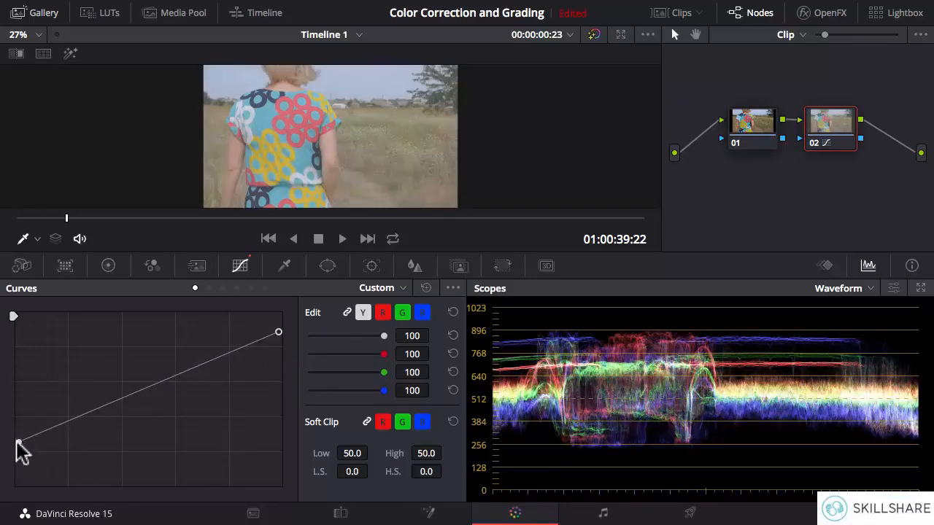
{"action": "left_click_drag", "start_coordinate": [18, 442], "coordinate": [17, 482]}
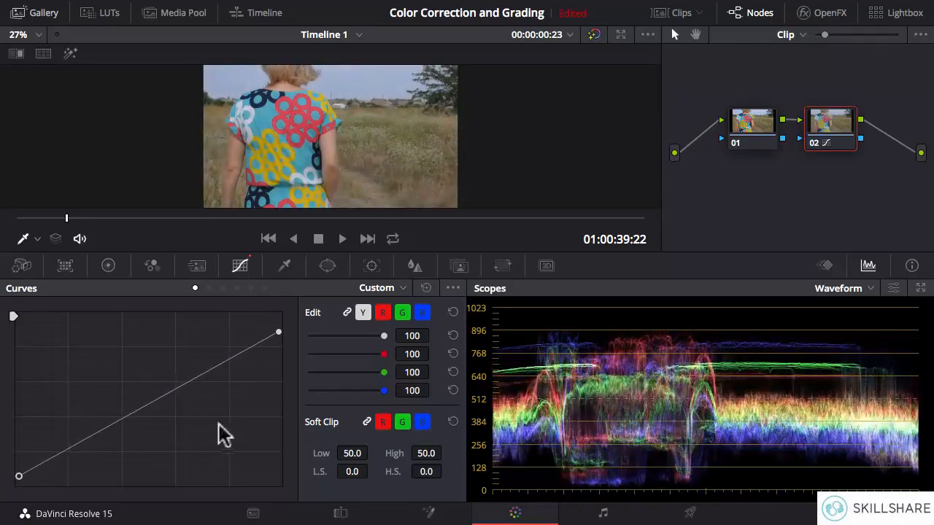
{"action": "left_click_drag", "start_coordinate": [278, 333], "coordinate": [275, 316]}
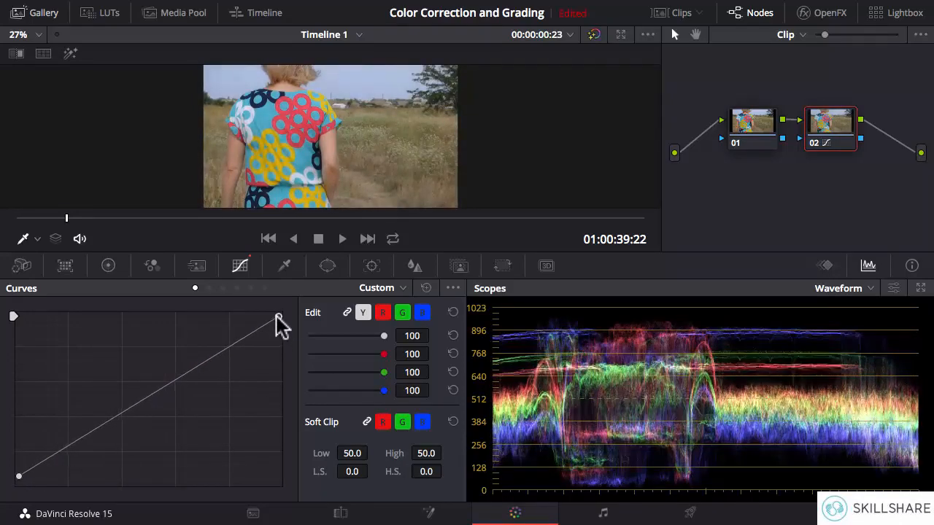
{"action": "left_click_drag", "start_coordinate": [17, 477], "coordinate": [14, 491]}
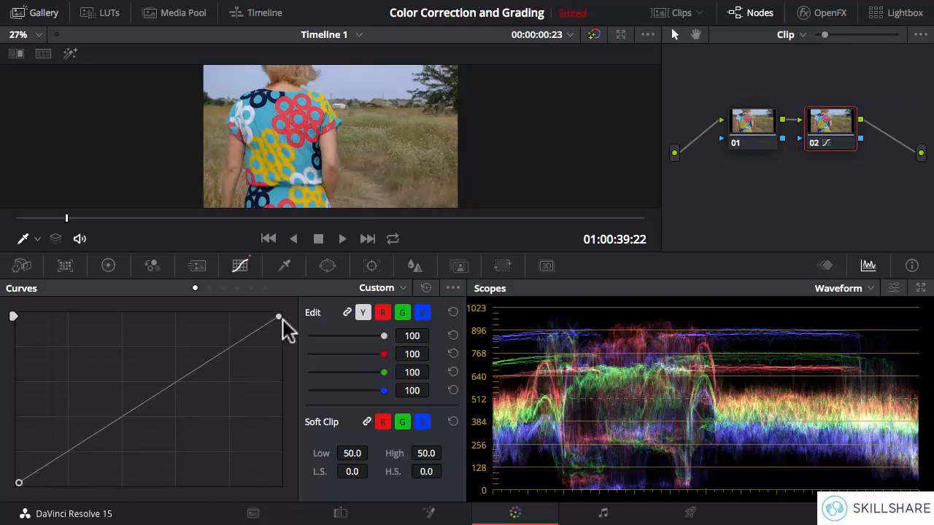
Shape node 02's Custom curve into an S by adding a lowered point in the shadows and a raised point in the highlights.
{"action": "left_click", "coordinate": [83, 445]}
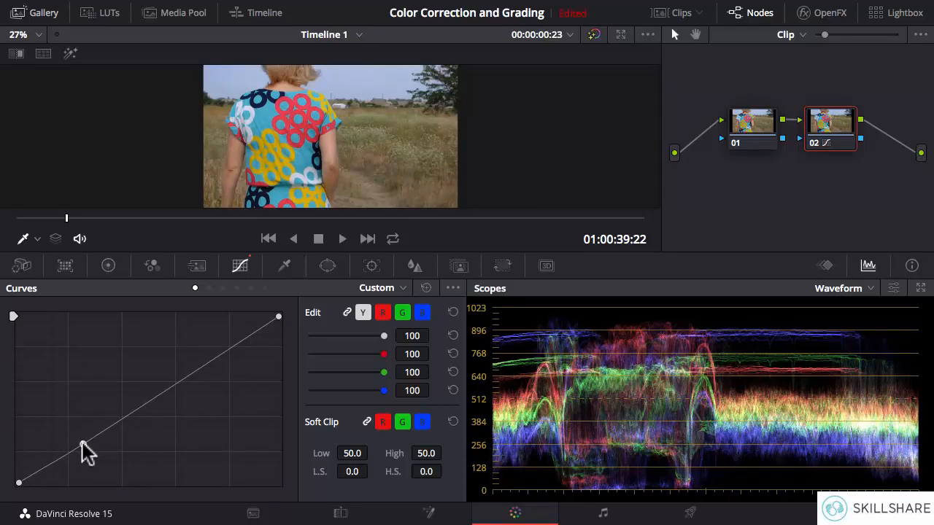
{"action": "left_click_drag", "start_coordinate": [83, 447], "coordinate": [92, 462]}
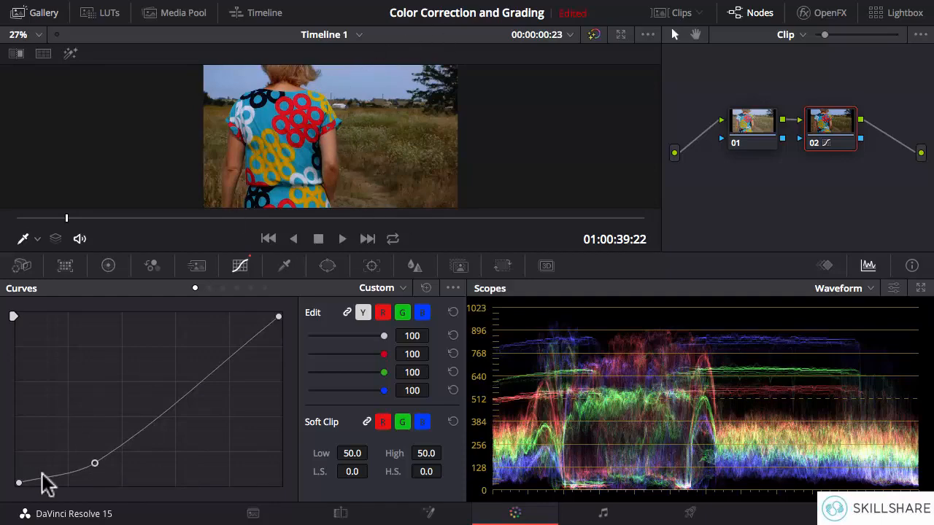
{"action": "left_click_drag", "start_coordinate": [94, 462], "coordinate": [88, 443]}
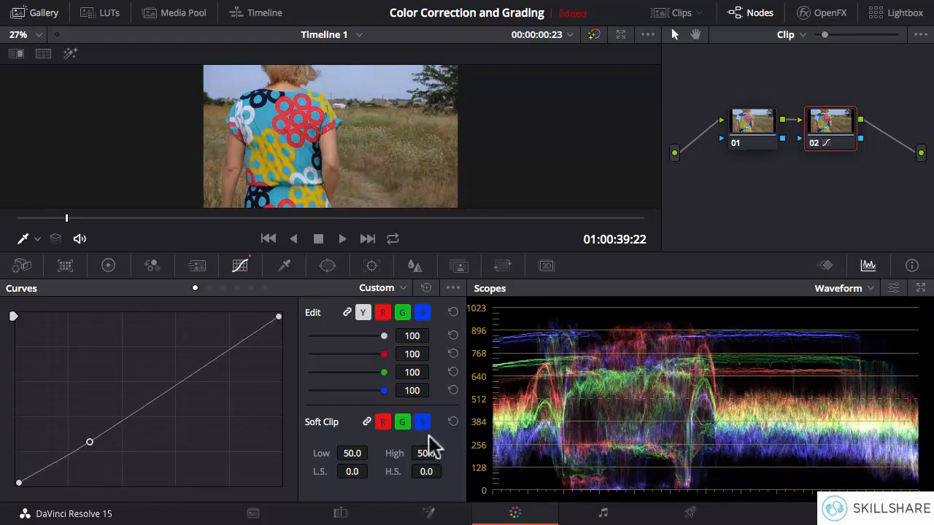
{"action": "left_click_drag", "start_coordinate": [88, 442], "coordinate": [93, 457]}
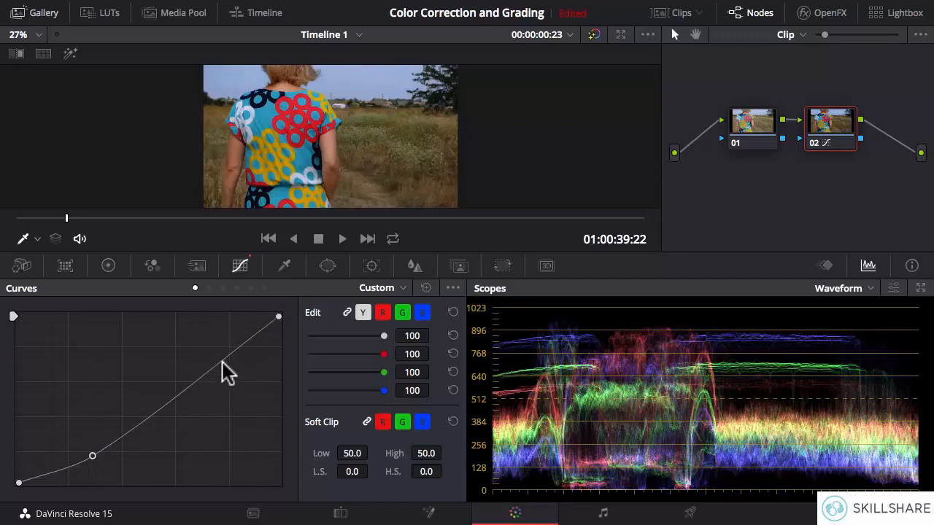
{"action": "left_click_drag", "start_coordinate": [216, 366], "coordinate": [210, 356]}
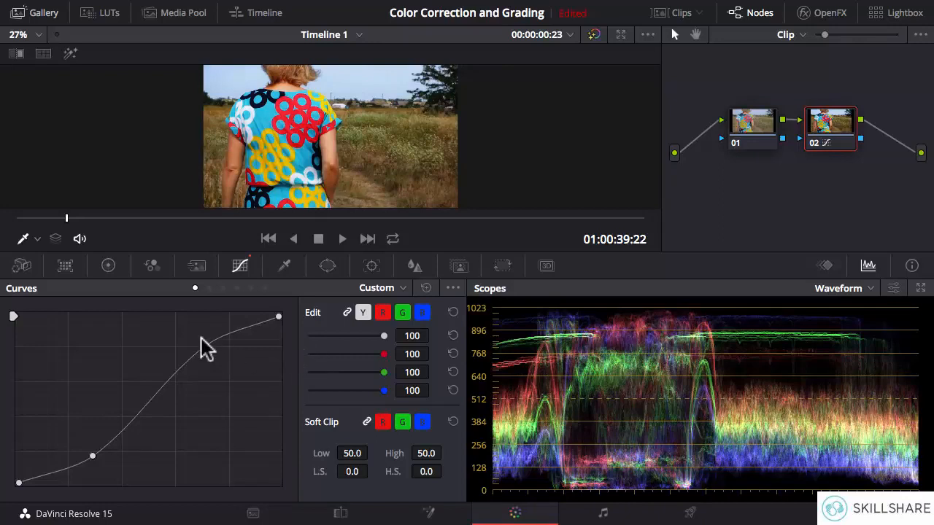
{"action": "mouse_move", "coordinate": [205, 346]}
{"action": "left_mouse_down"}
{"action": "mouse_move", "coordinate": [208, 356]}
{"action": "mouse_move", "coordinate": [204, 346]}
{"action": "left_mouse_up"}
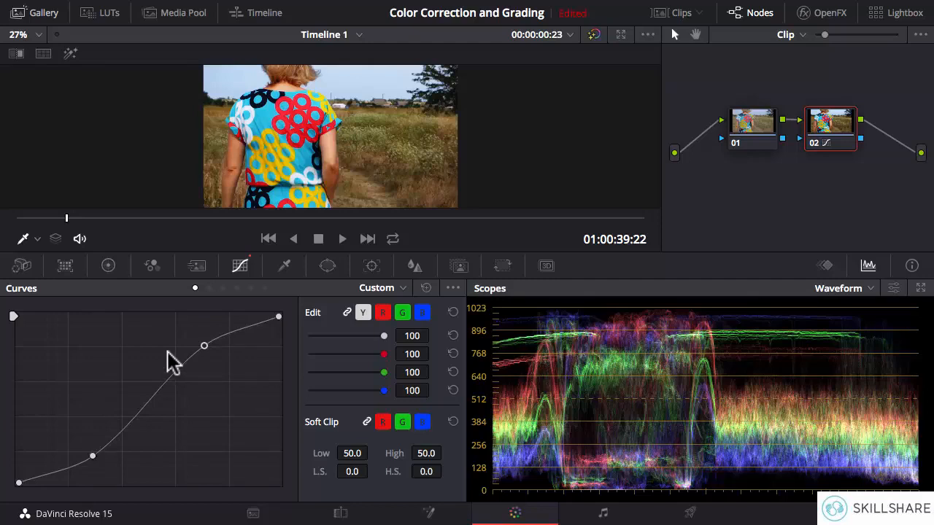
Remove the highlight and shadow points from node 02's Custom curve and reset the curve.
{"action": "right_click", "coordinate": [205, 347]}
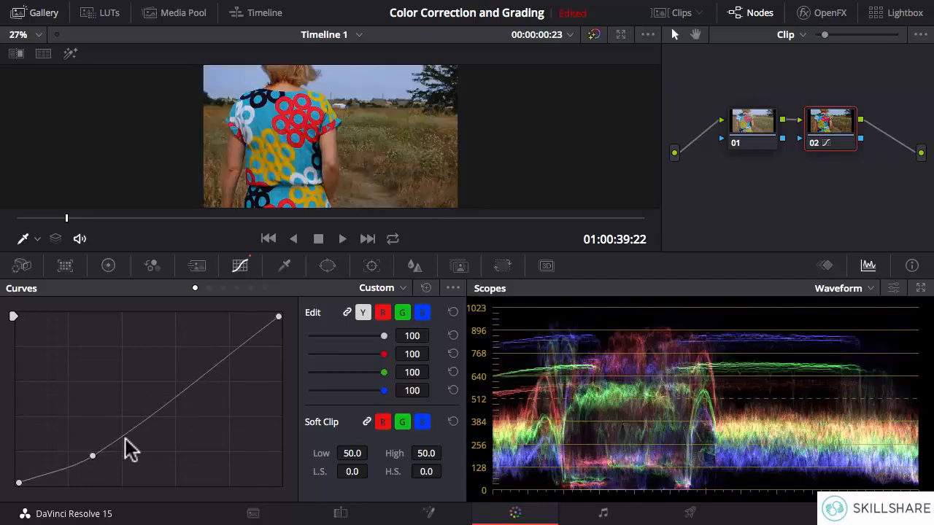
{"action": "right_click", "coordinate": [93, 456]}
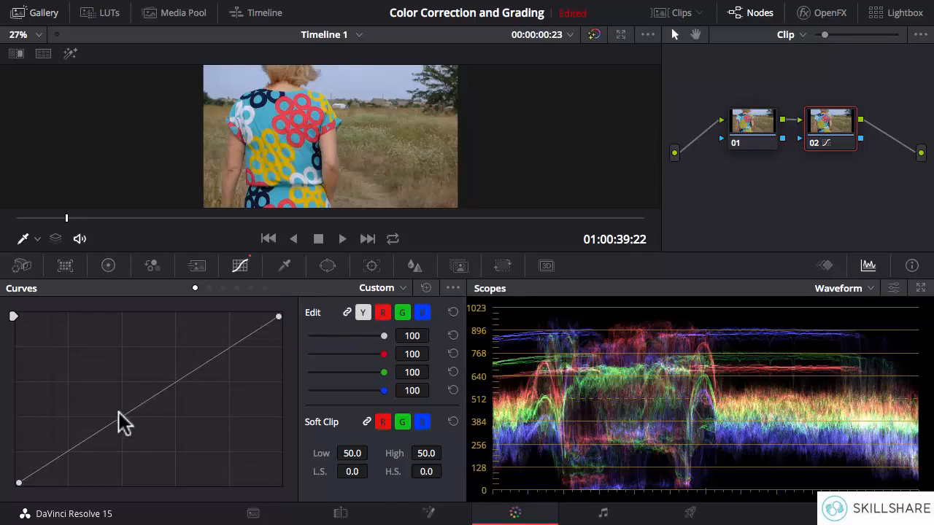
{"action": "left_click", "coordinate": [427, 288]}
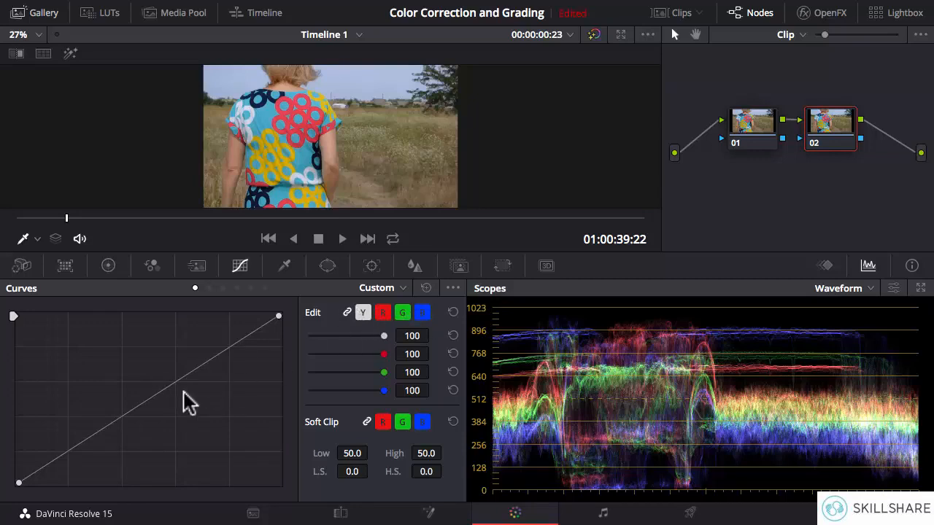
Unlink the Custom curve channels, try lowering the red channel's highlight endpoint, and reset the curve.
{"action": "left_click", "coordinate": [347, 312]}
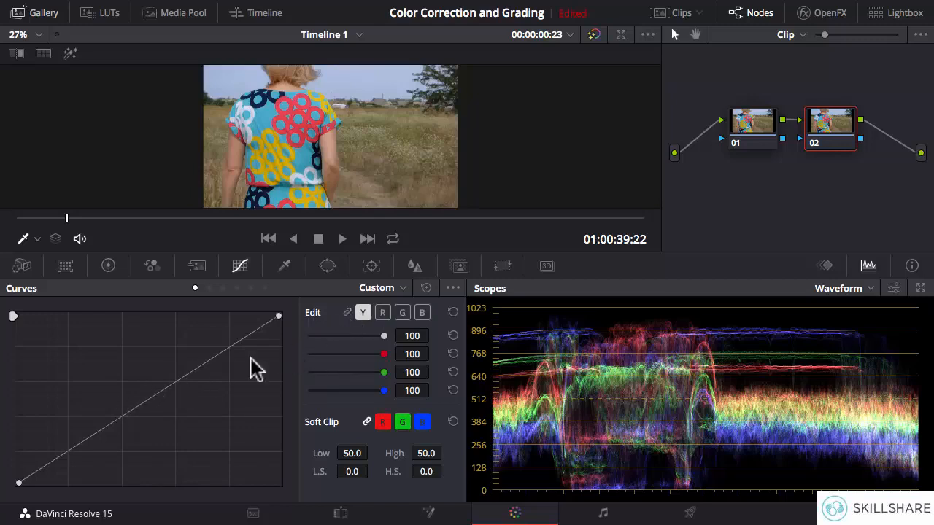
{"action": "left_click", "coordinate": [383, 313]}
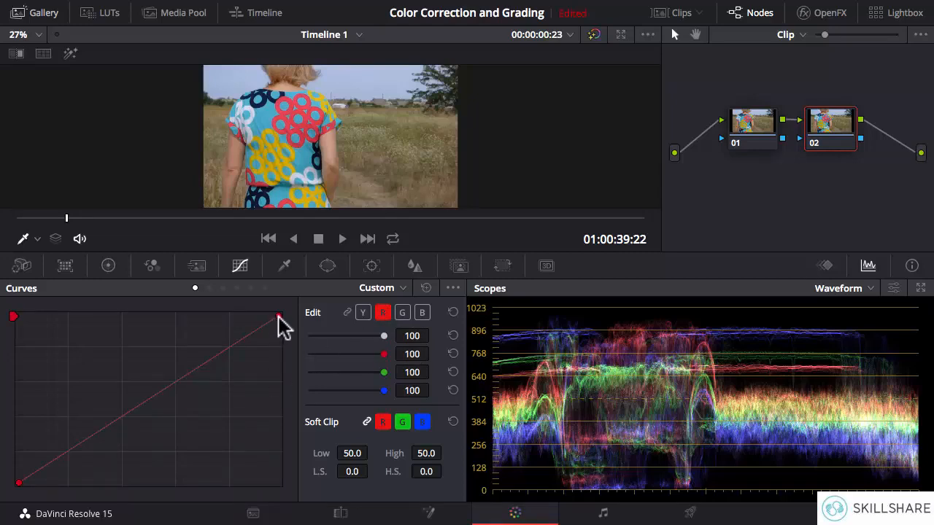
{"action": "left_click_drag", "start_coordinate": [279, 317], "coordinate": [286, 368]}
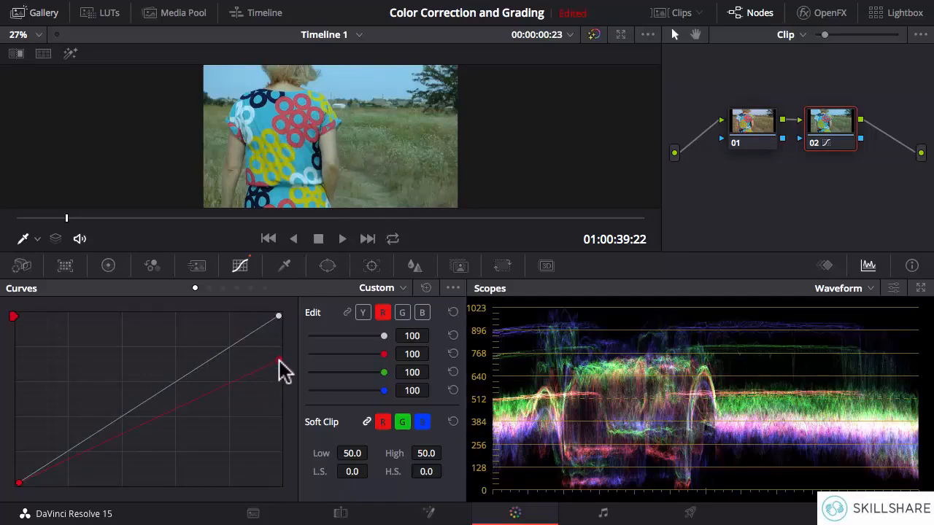
{"action": "left_click_drag", "start_coordinate": [278, 358], "coordinate": [278, 353]}
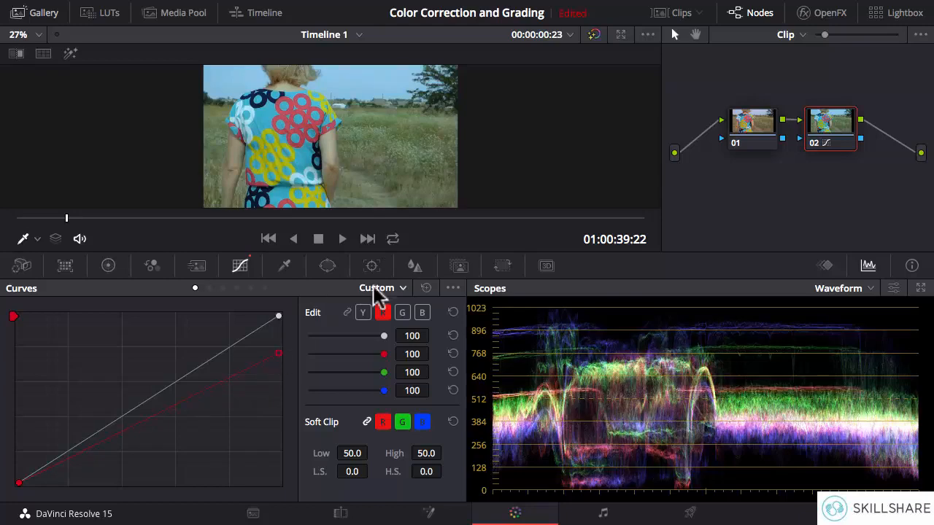
{"action": "left_click", "coordinate": [425, 288]}
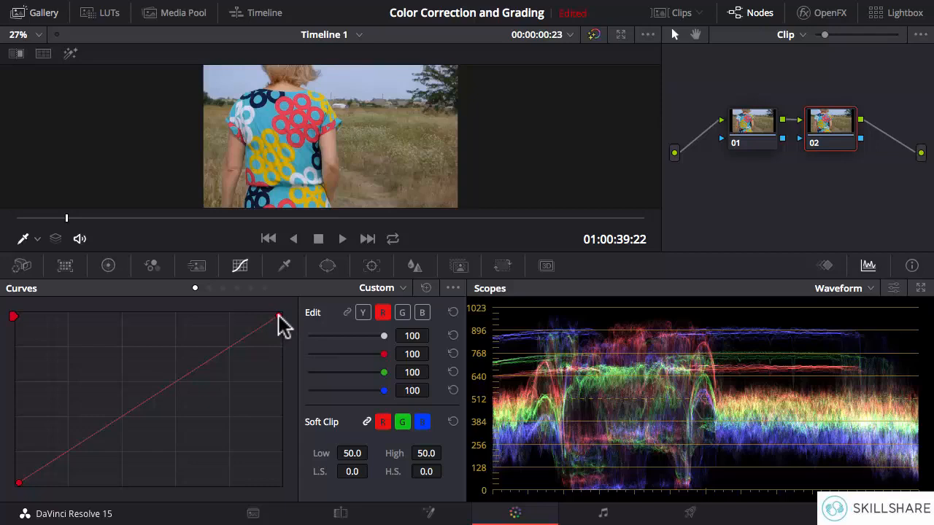
Try lowering the red curve's highlight endpoint in stages to a little above mid-height, returning it to its original corner.
{"action": "left_click_drag", "start_coordinate": [278, 316], "coordinate": [278, 361]}
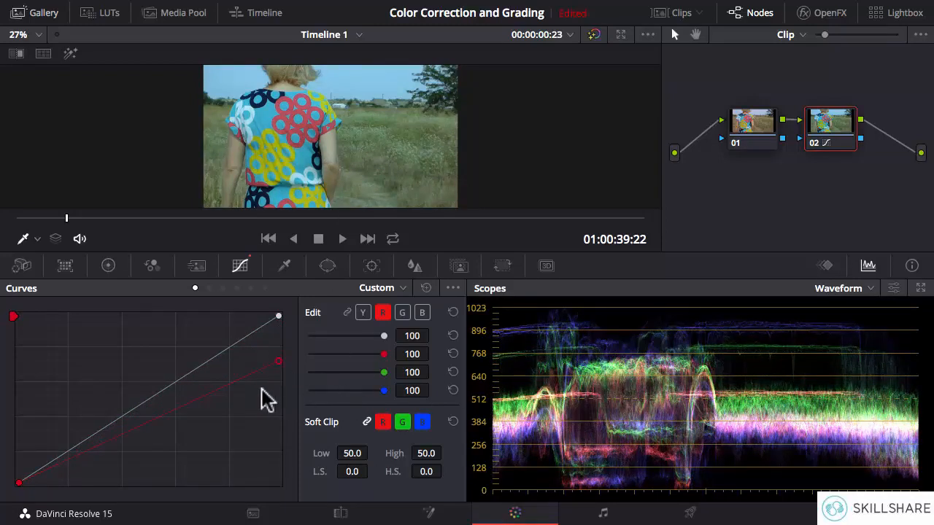
{"action": "mouse_move", "coordinate": [281, 359]}
{"action": "left_mouse_down"}
{"action": "mouse_move", "coordinate": [283, 332]}
{"action": "mouse_move", "coordinate": [276, 363]}
{"action": "left_mouse_up"}
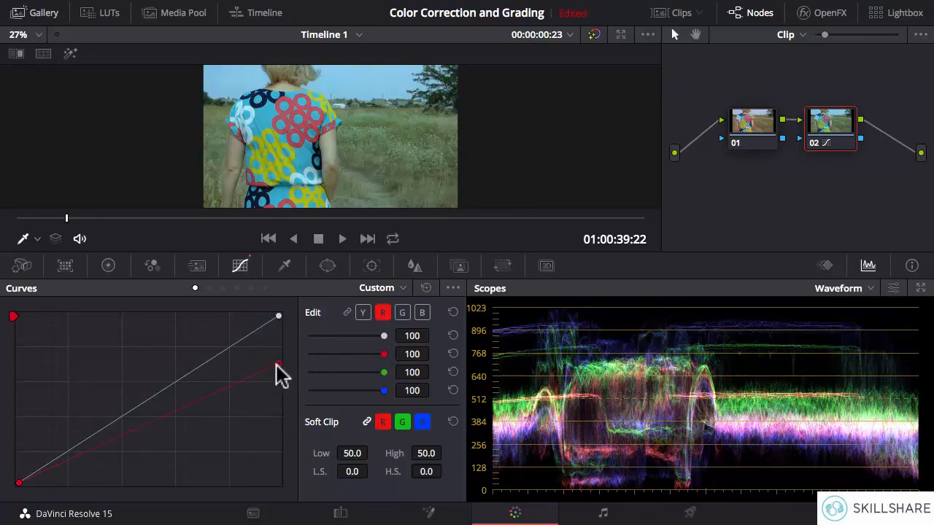
{"action": "mouse_move", "coordinate": [276, 364]}
{"action": "left_mouse_down"}
{"action": "mouse_move", "coordinate": [277, 319]}
{"action": "mouse_move", "coordinate": [276, 363]}
{"action": "left_mouse_up"}
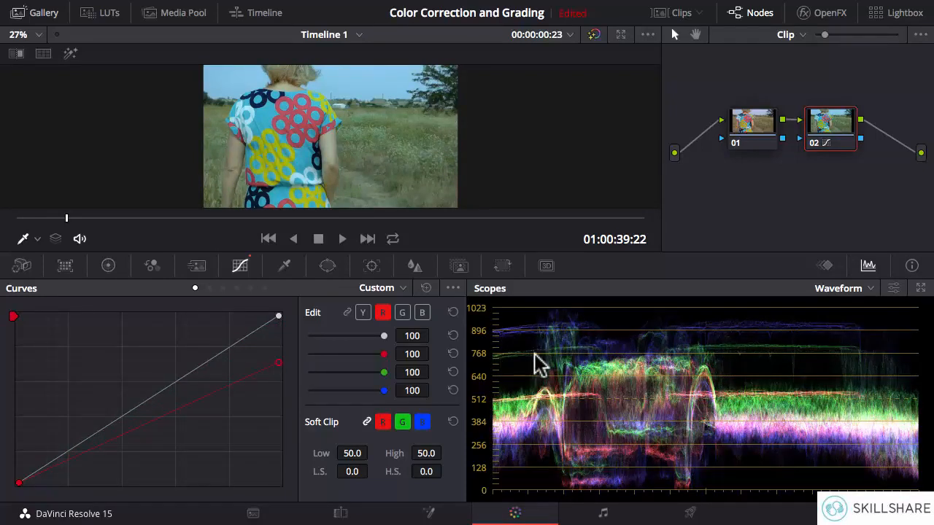
{"action": "left_click_drag", "start_coordinate": [278, 361], "coordinate": [278, 384]}
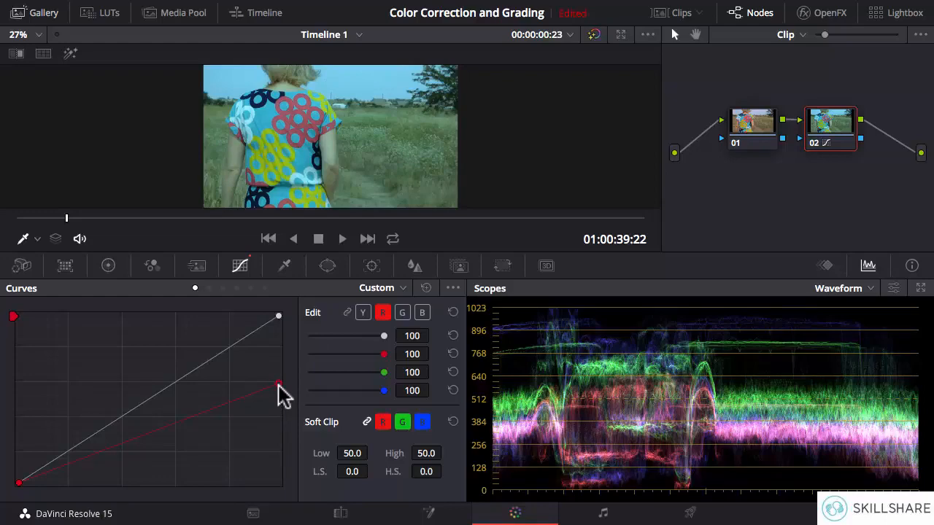
{"action": "left_click_drag", "start_coordinate": [278, 385], "coordinate": [278, 318]}
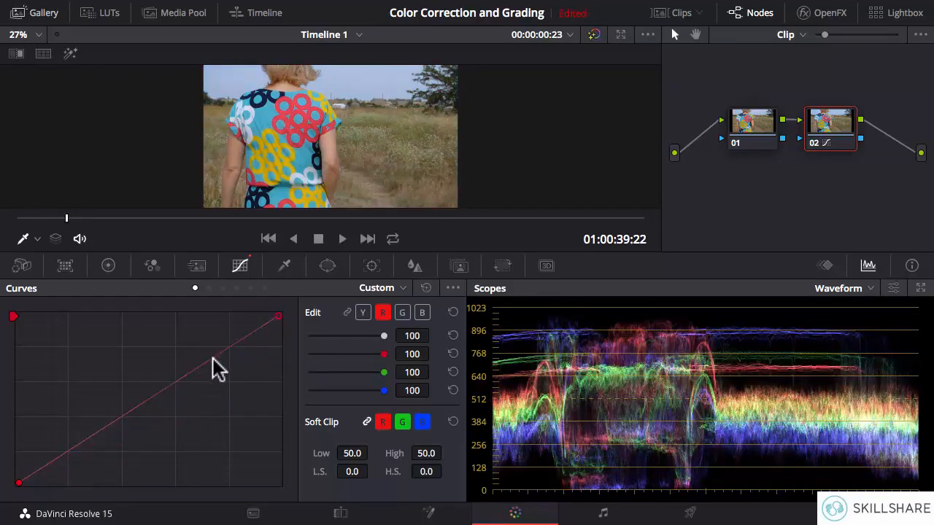
Try an S-shape on the red curve with a raised highlight point and lowered shadow point, removing both points and relinking the channels.
{"action": "left_click_drag", "start_coordinate": [205, 365], "coordinate": [194, 348]}
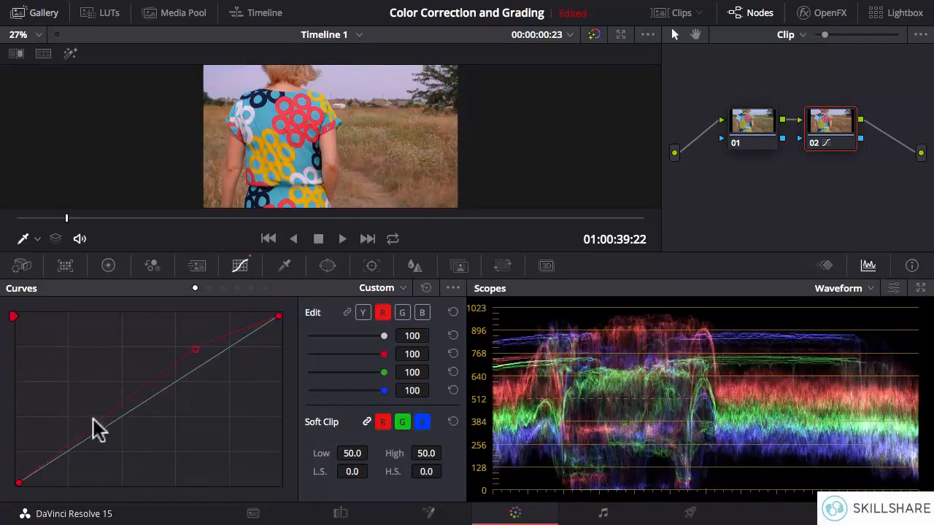
{"action": "left_click_drag", "start_coordinate": [81, 433], "coordinate": [97, 453]}
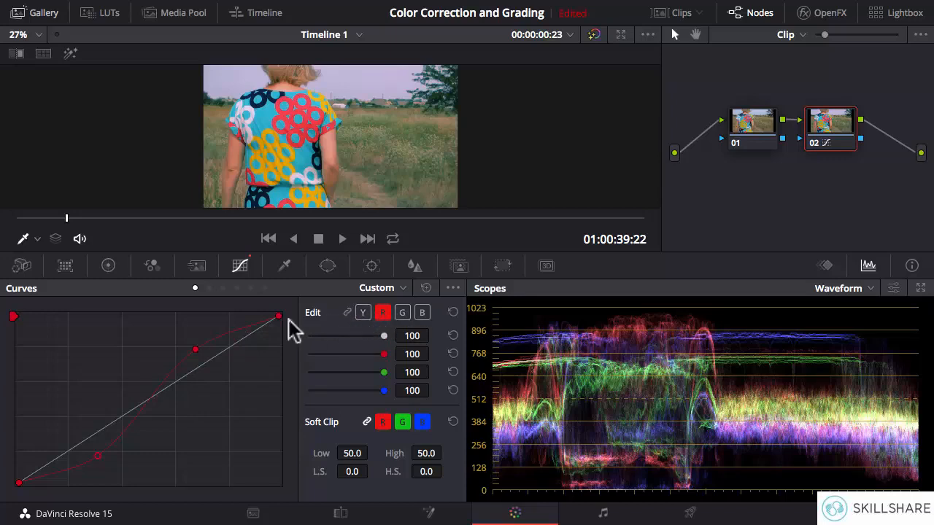
{"action": "right_click", "coordinate": [195, 349]}
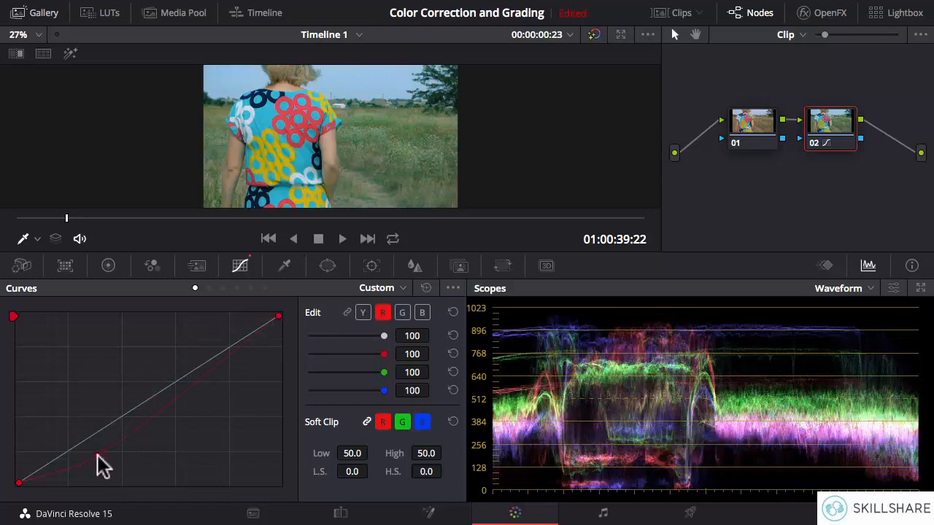
{"action": "right_click", "coordinate": [97, 453]}
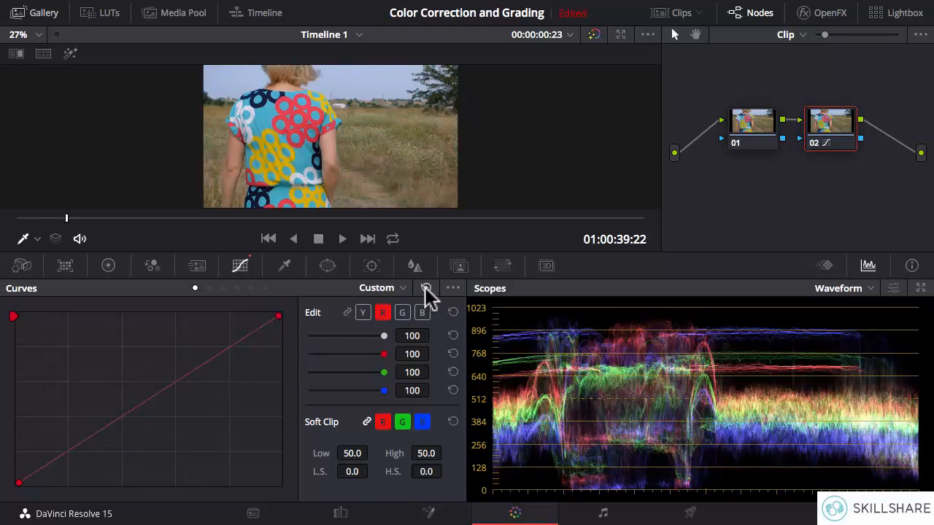
{"action": "left_click", "coordinate": [347, 312]}
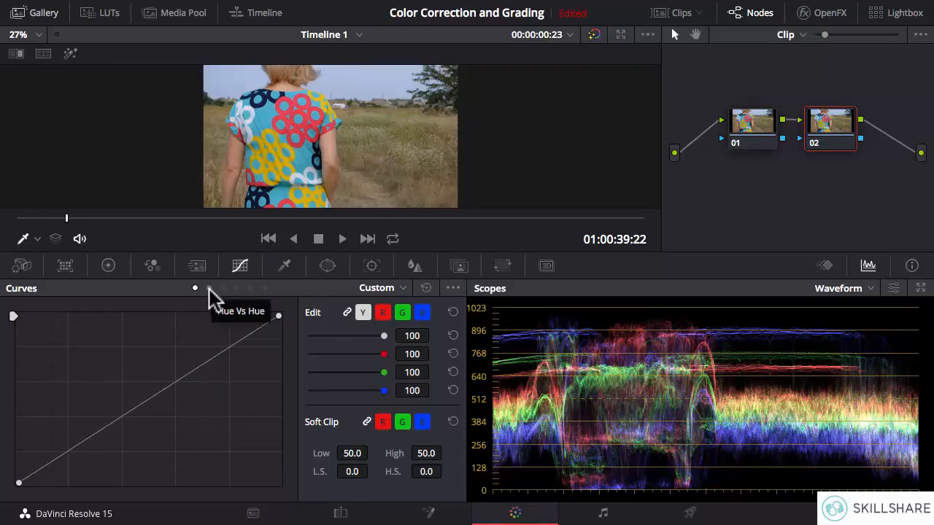
Sample the dress's teal on the Hue Vs Hue curve, raise its point to a Hue Rotate of about 96, and widen the affected range.
{"action": "left_click", "coordinate": [208, 289]}
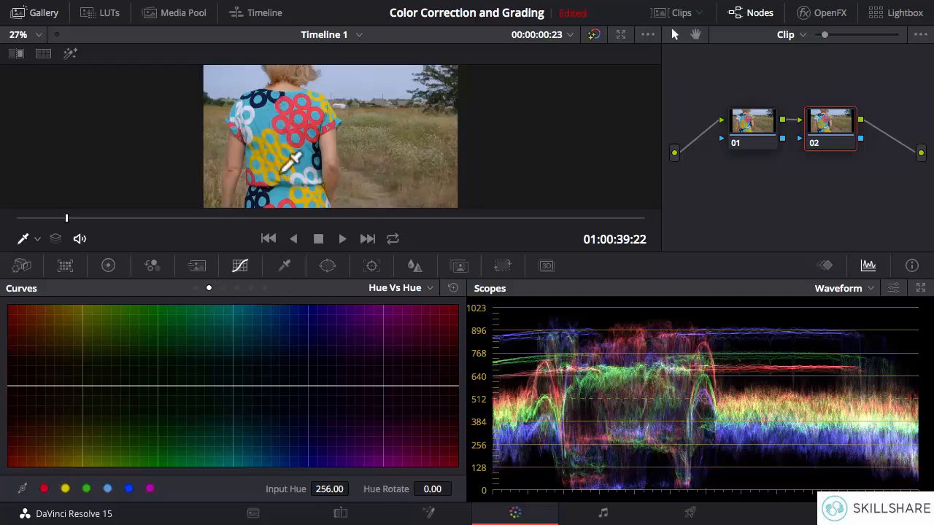
{"action": "left_click", "coordinate": [276, 105]}
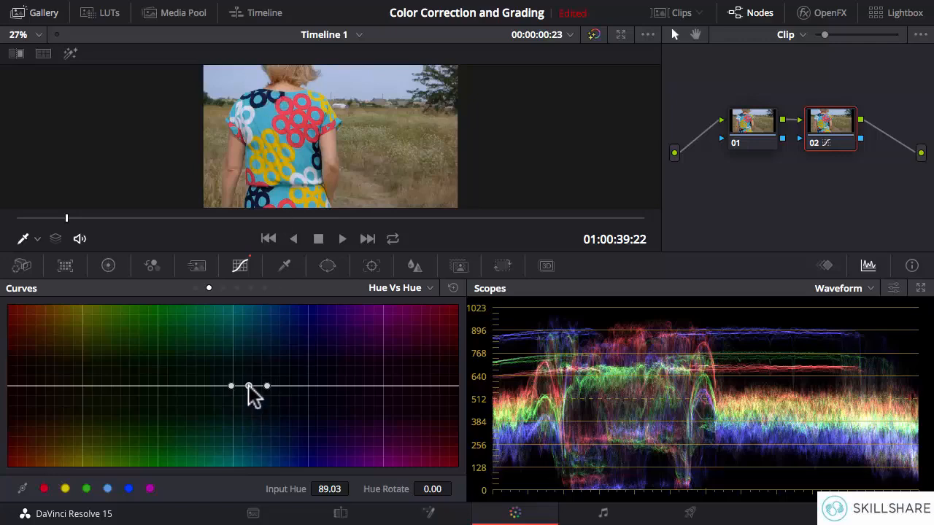
{"action": "left_click_drag", "start_coordinate": [248, 385], "coordinate": [251, 342]}
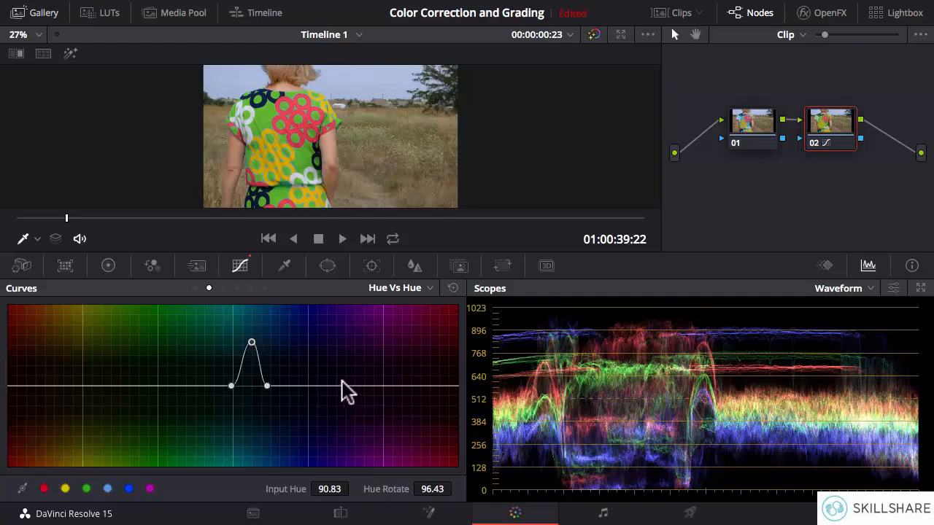
{"action": "left_click_drag", "start_coordinate": [267, 385], "coordinate": [286, 386]}
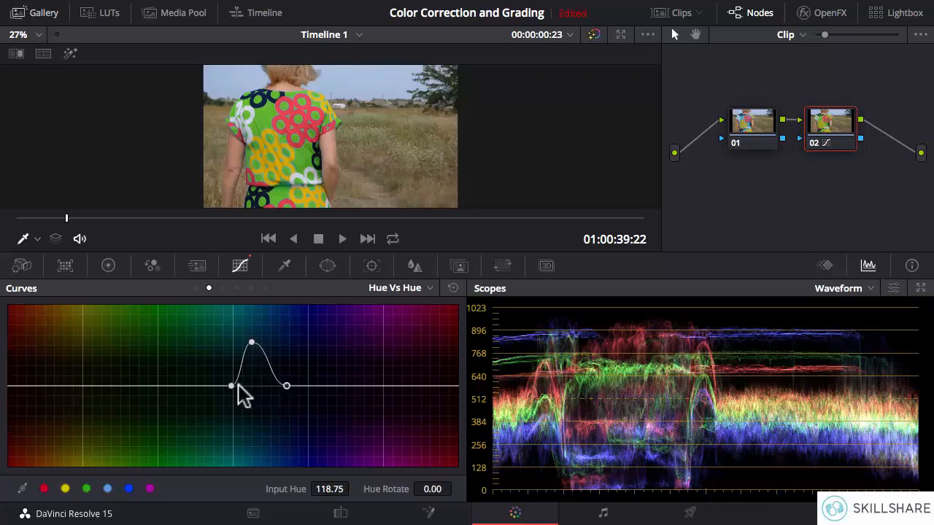
{"action": "left_click_drag", "start_coordinate": [228, 387], "coordinate": [199, 386]}
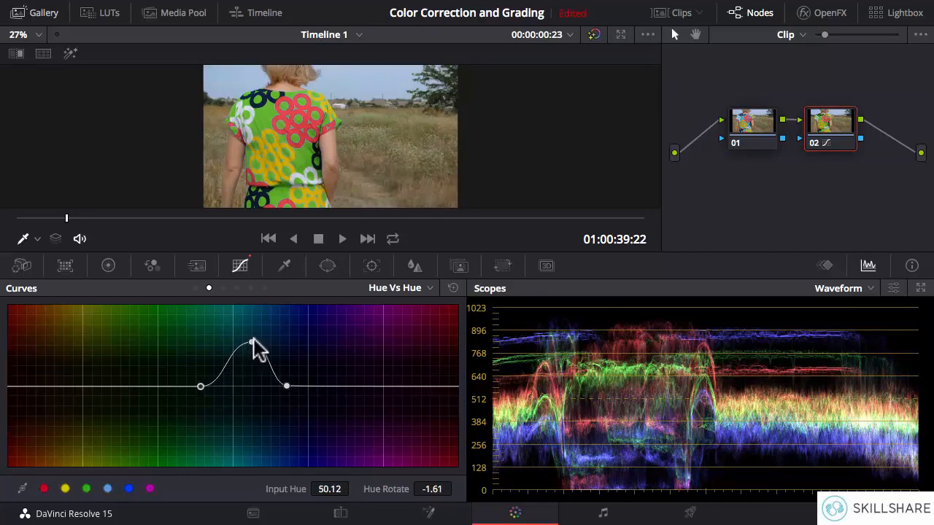
Pull the teal point far below the Hue Vs Hue line to turn the dress pink, and narrow the range around it.
{"action": "left_click_drag", "start_coordinate": [250, 345], "coordinate": [247, 448]}
{"action": "left_click", "coordinate": [200, 387]}
{"action": "left_click_drag", "start_coordinate": [199, 386], "coordinate": [224, 388]}
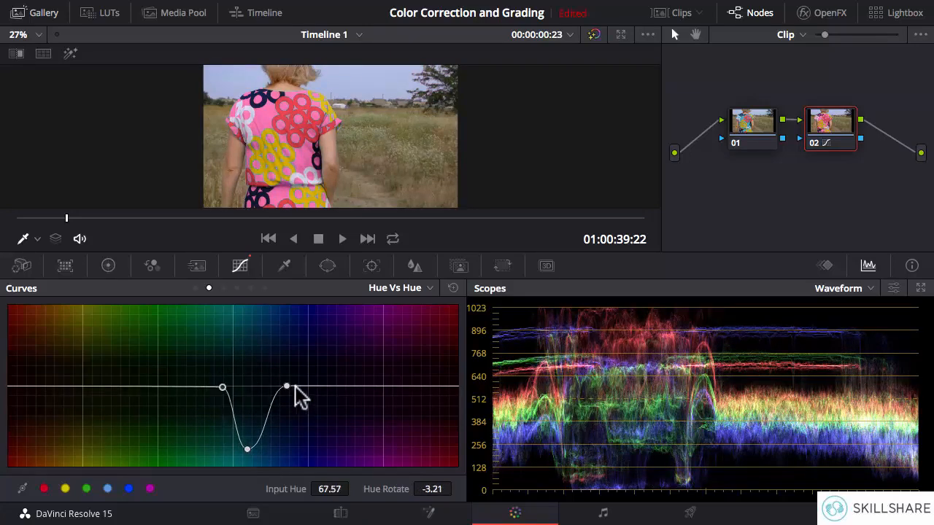
{"action": "left_click_drag", "start_coordinate": [286, 386], "coordinate": [263, 388]}
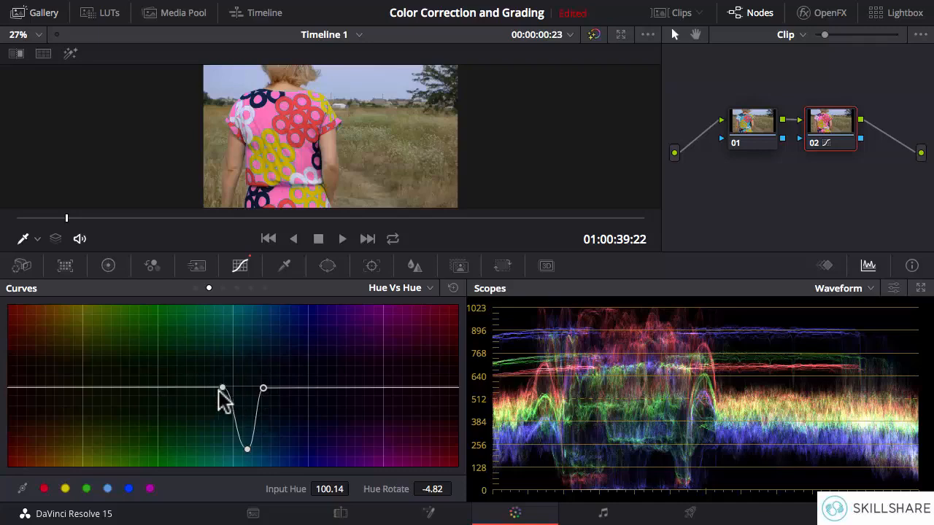
{"action": "left_click_drag", "start_coordinate": [223, 388], "coordinate": [256, 388]}
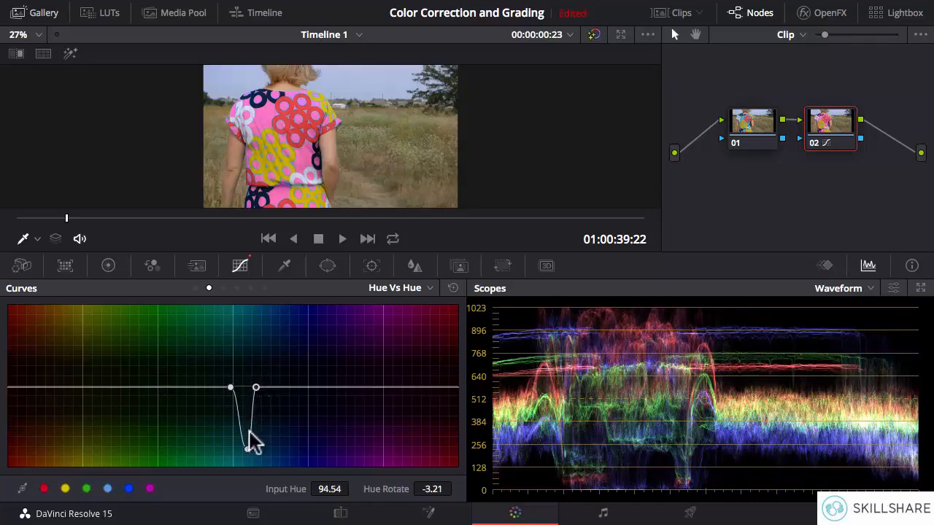
Raise the teal point high above the Hue Vs Hue line to turn the dress yellow, tightening the range further.
{"action": "left_click_drag", "start_coordinate": [246, 450], "coordinate": [247, 320]}
{"action": "left_click", "coordinate": [256, 387]}
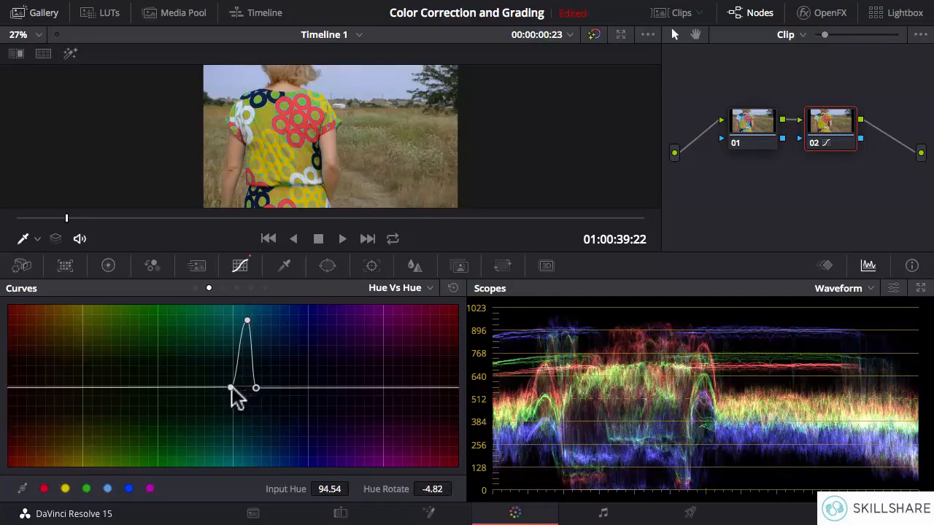
{"action": "left_click_drag", "start_coordinate": [231, 386], "coordinate": [236, 387]}
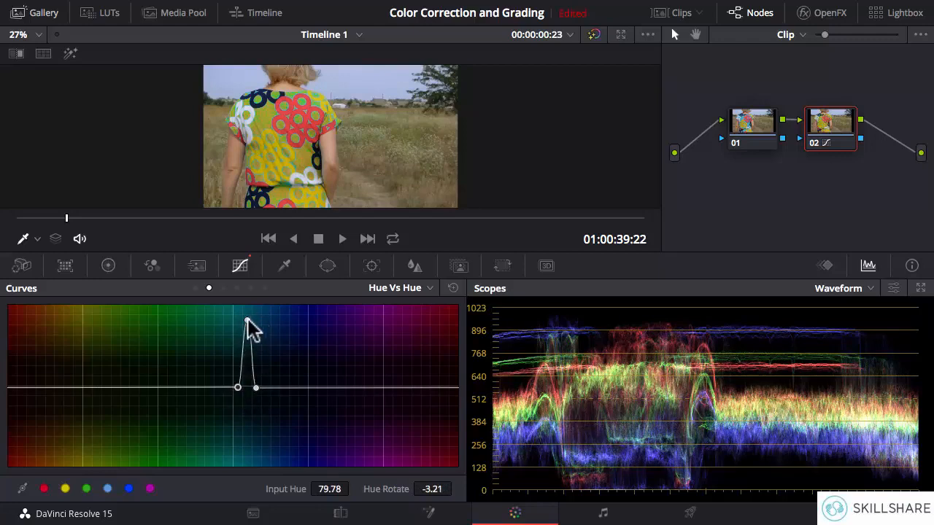
Widen the range around the teal point and settle its Hue Rotate at about 117 to make the dress green.
{"action": "mouse_move", "coordinate": [246, 321]}
{"action": "left_mouse_down"}
{"action": "mouse_move", "coordinate": [248, 340]}
{"action": "mouse_move", "coordinate": [247, 309]}
{"action": "left_mouse_up"}
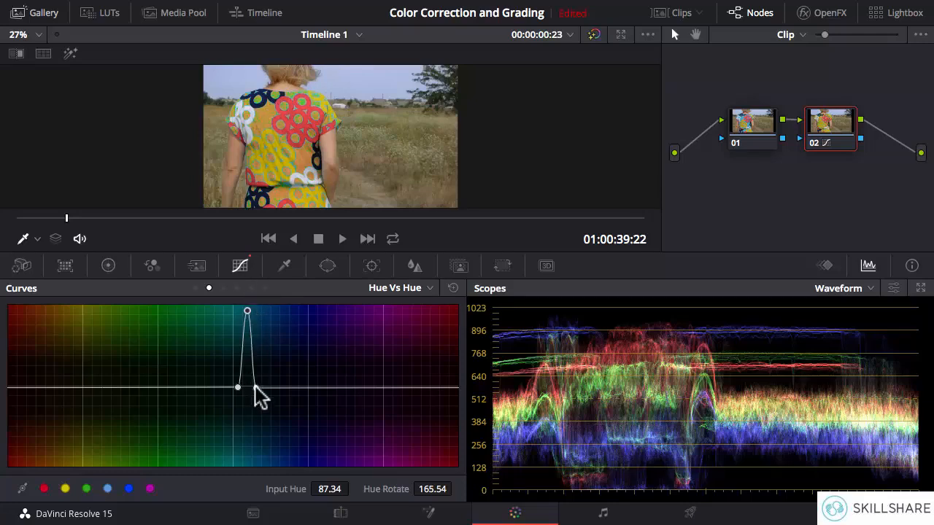
{"action": "left_click_drag", "start_coordinate": [255, 387], "coordinate": [222, 388]}
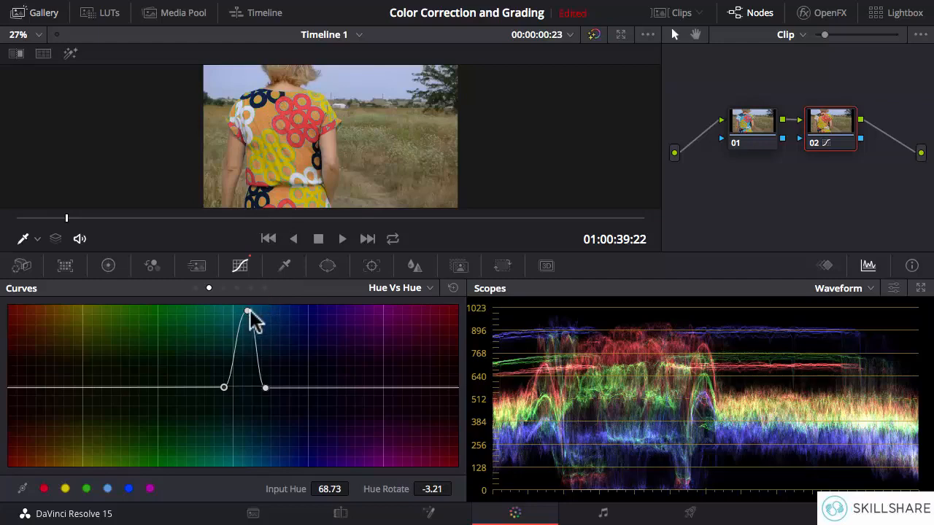
{"action": "left_click_drag", "start_coordinate": [248, 312], "coordinate": [245, 332]}
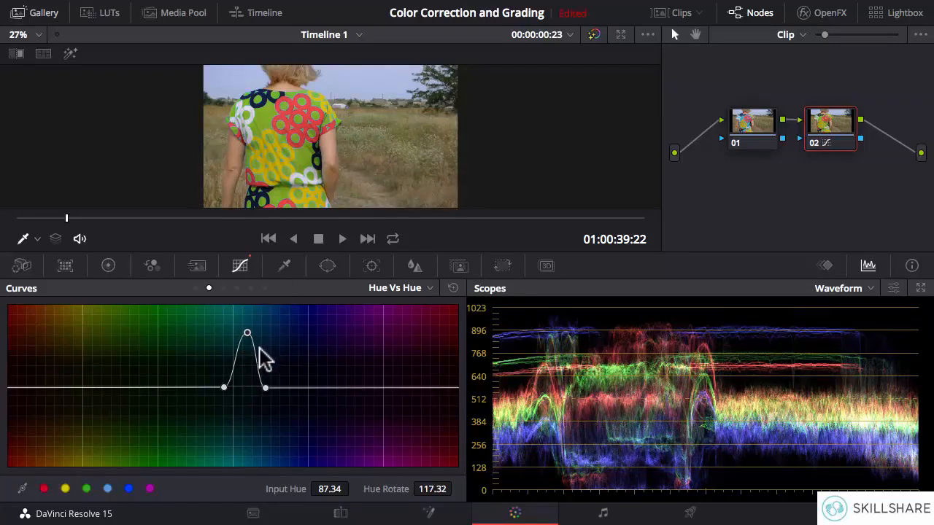
Switch node 02 off and on repeatedly to compare the dress colour with and without the hue change, leaving it enabled.
{"action": "left_click", "coordinate": [814, 143]}
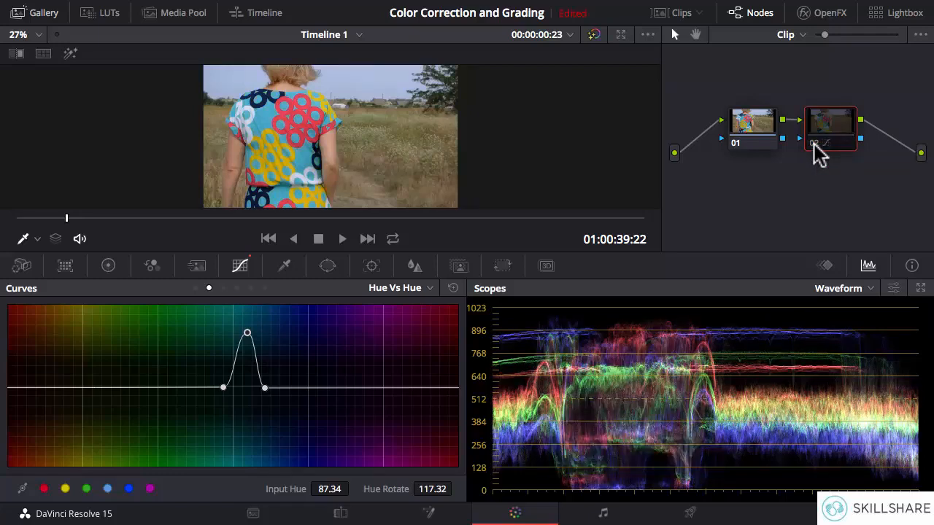
{"action": "left_click", "coordinate": [815, 143]}
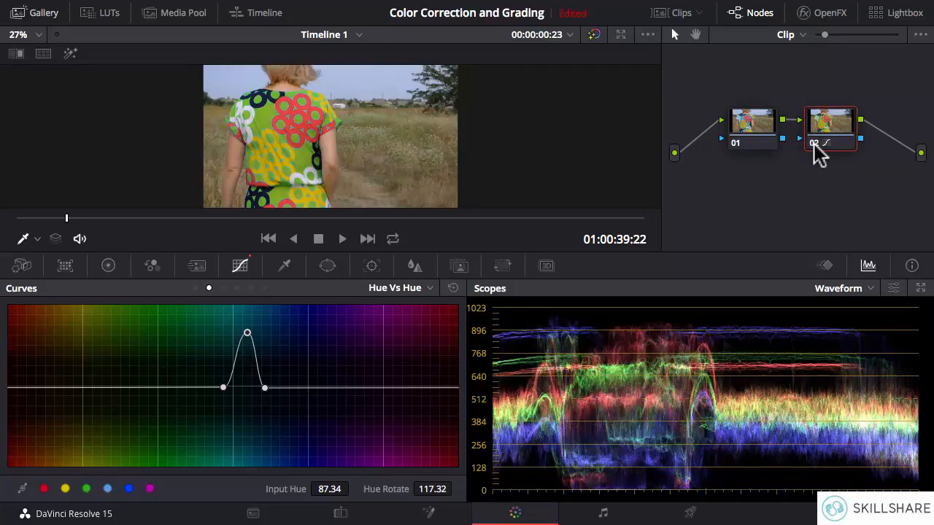
{"action": "left_click", "coordinate": [814, 143]}
{"action": "left_click", "coordinate": [814, 143]}
{"action": "left_click", "coordinate": [814, 143]}
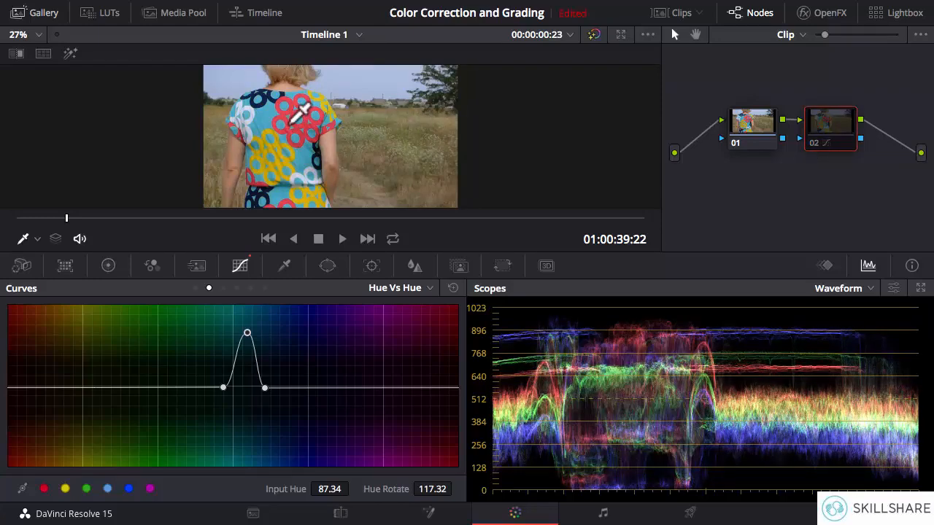
{"action": "left_click", "coordinate": [814, 143]}
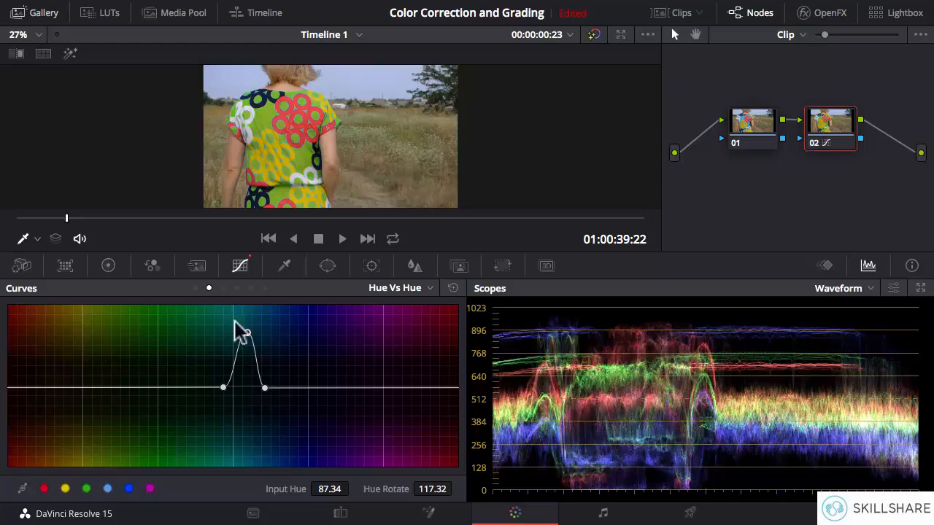
Reset the Hue Vs Hue curve, and in Hue Vs Sat sample the dress's teal and lower its Saturation to 0.00.
{"action": "left_click", "coordinate": [452, 289]}
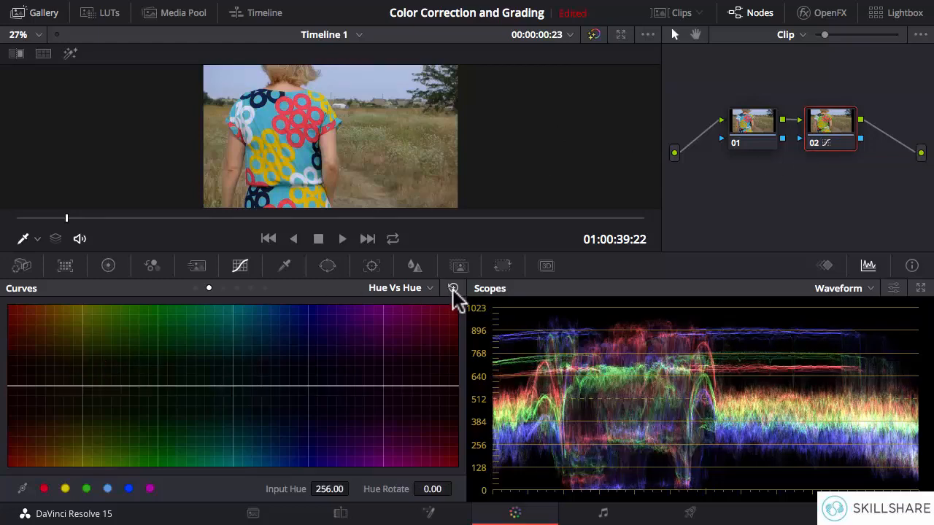
{"action": "left_click", "coordinate": [223, 288]}
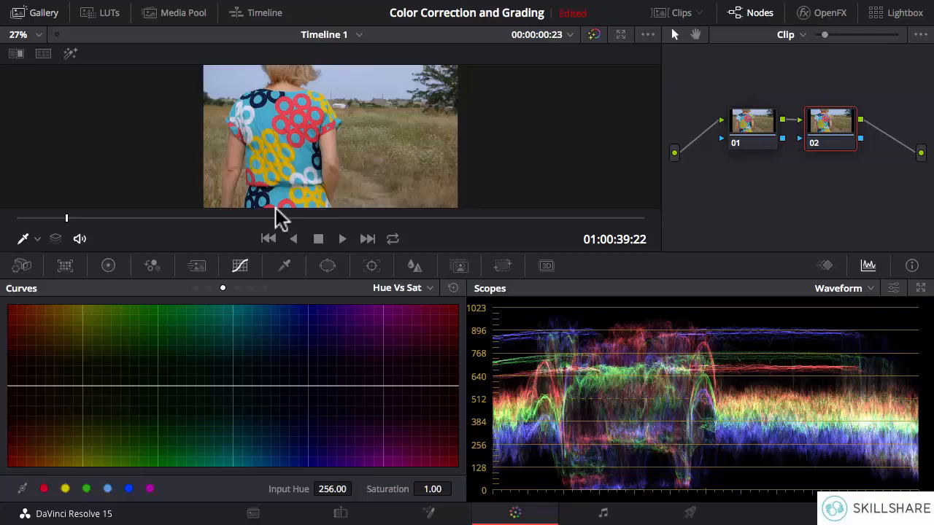
{"action": "left_click", "coordinate": [269, 114]}
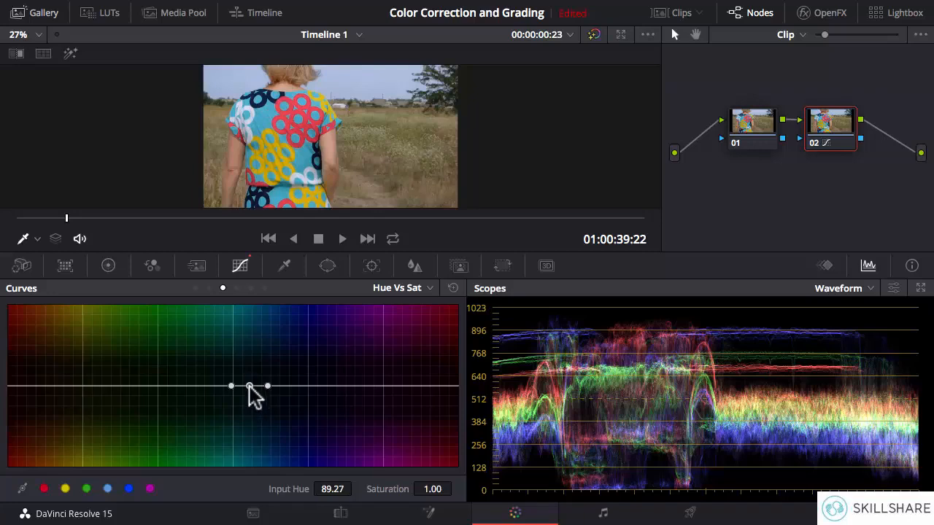
{"action": "left_click_drag", "start_coordinate": [249, 386], "coordinate": [243, 470]}
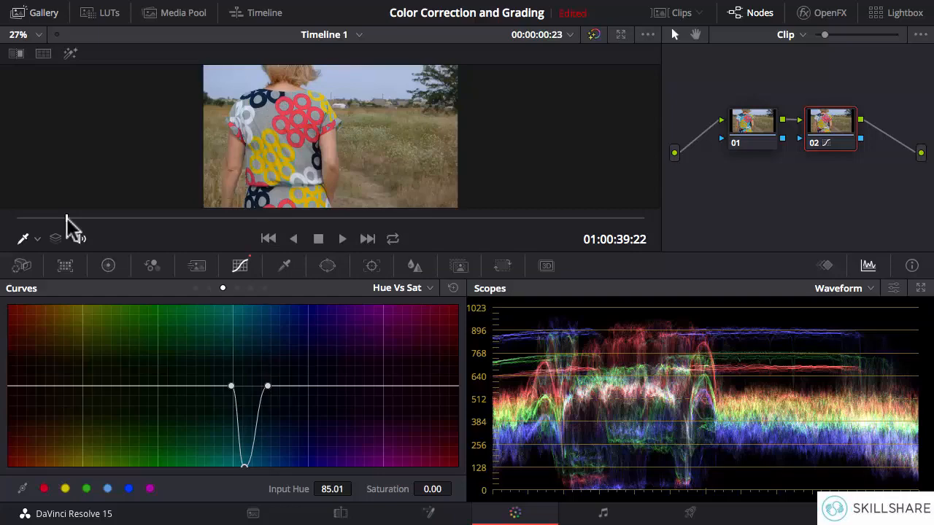
Move the playhead to 00:00:05:11 and switch node 02 off and on to compare the dress with and without desaturation.
{"action": "left_click_drag", "start_coordinate": [66, 218], "coordinate": [217, 224]}
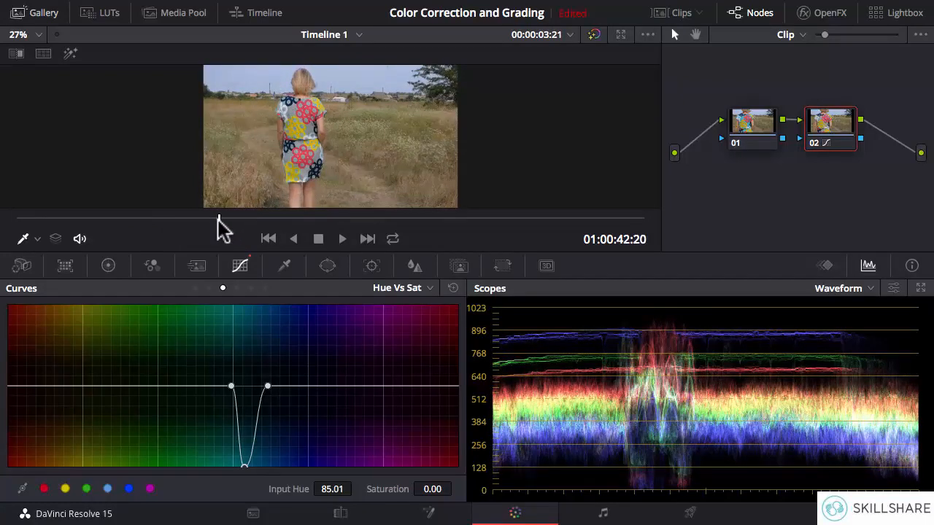
{"action": "left_click_drag", "start_coordinate": [225, 216], "coordinate": [301, 226]}
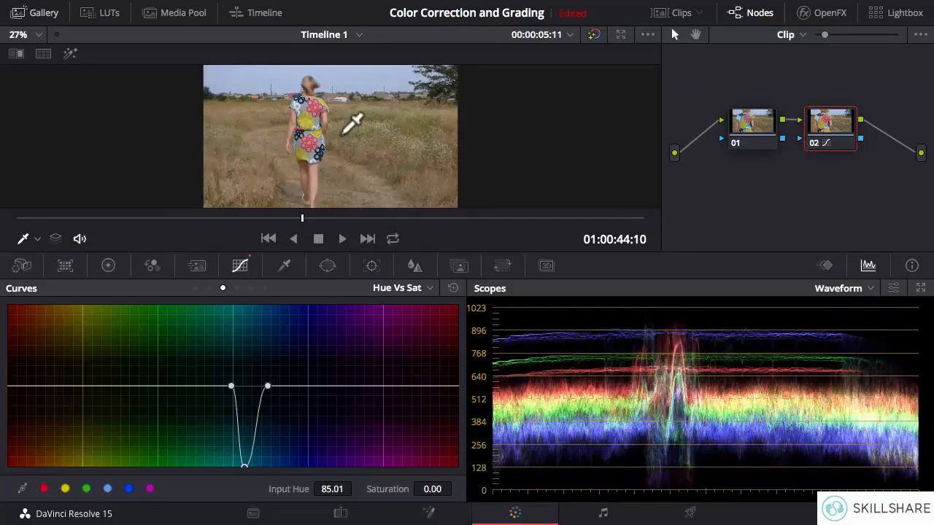
{"action": "left_click", "coordinate": [814, 144]}
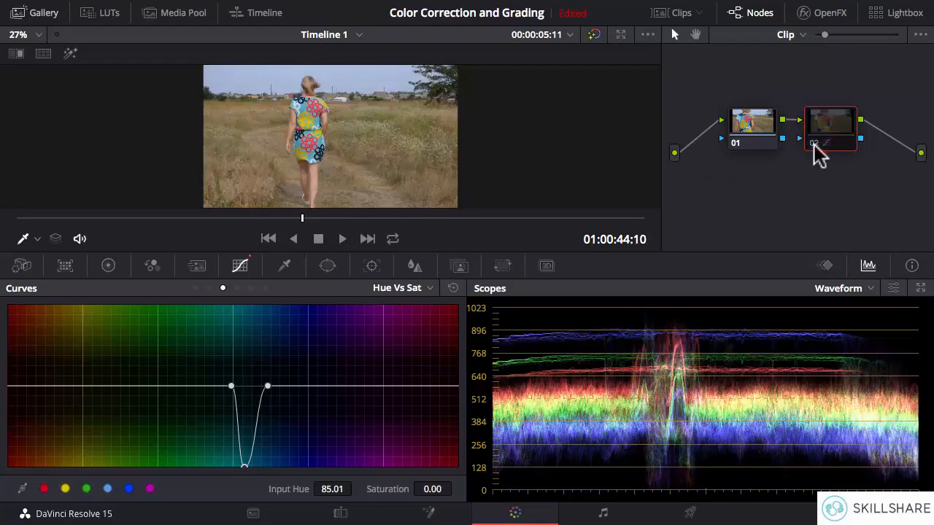
{"action": "left_click", "coordinate": [813, 144]}
{"action": "left_click", "coordinate": [814, 144]}
{"action": "left_click", "coordinate": [814, 144]}
{"action": "left_click", "coordinate": [814, 145]}
{"action": "left_click", "coordinate": [814, 145]}
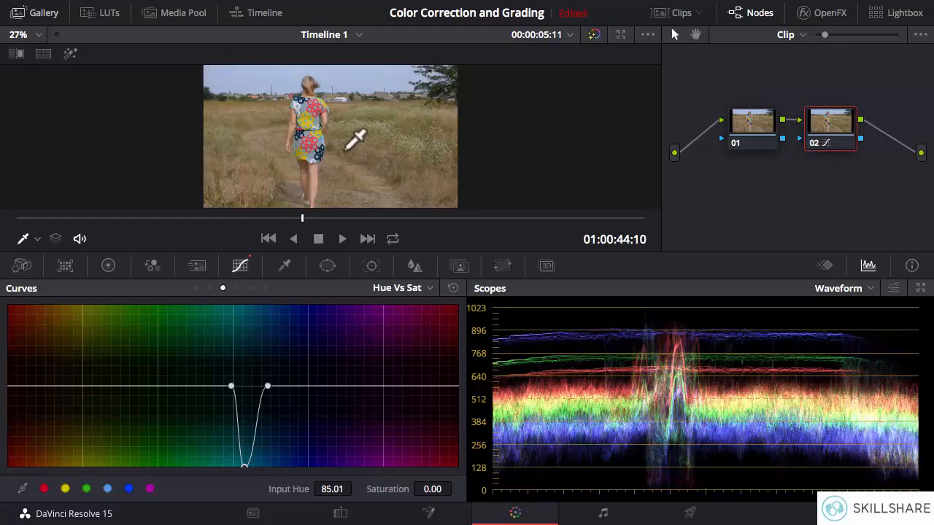
Sample the sky's blue and raise its point on the Hue Vs Sat curve to a Saturation of about 1.96, comparing with node 02 off.
{"action": "left_click", "coordinate": [249, 76]}
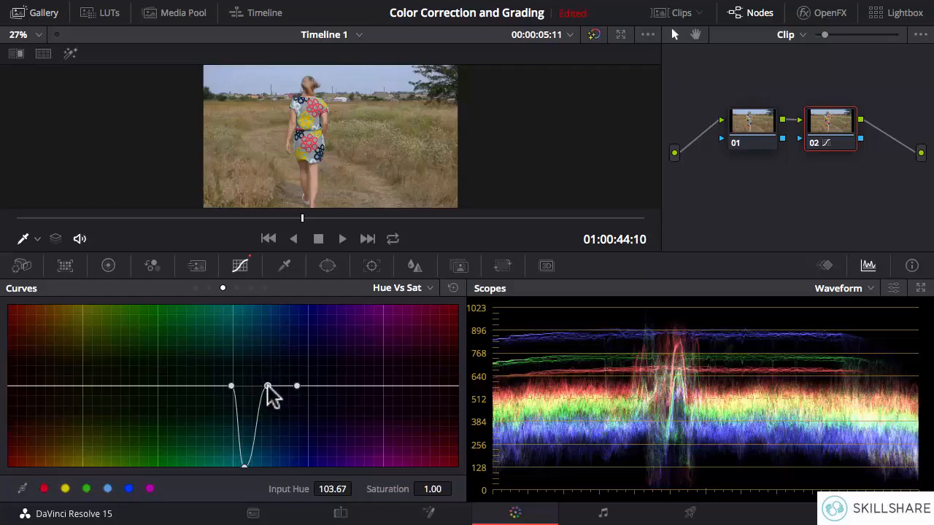
{"action": "left_click_drag", "start_coordinate": [268, 386], "coordinate": [275, 307]}
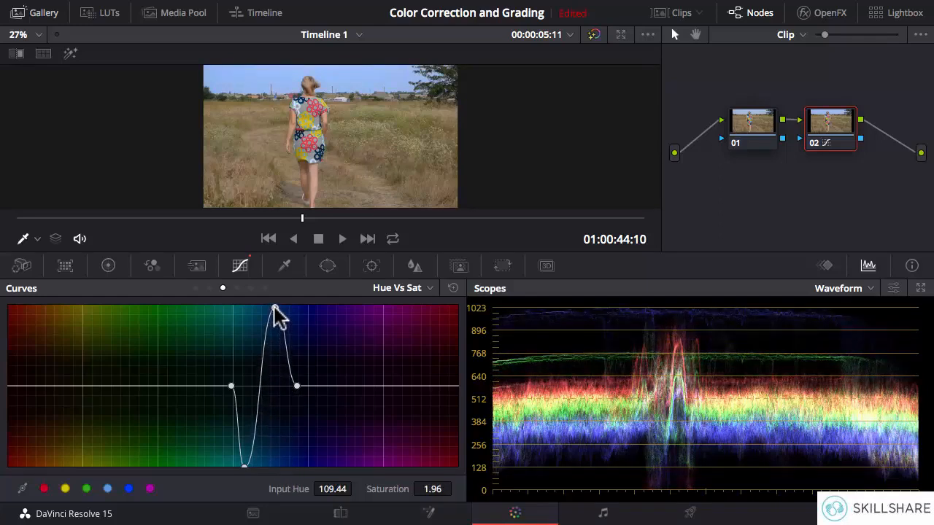
{"action": "left_click", "coordinate": [815, 143]}
{"action": "left_click", "coordinate": [815, 144]}
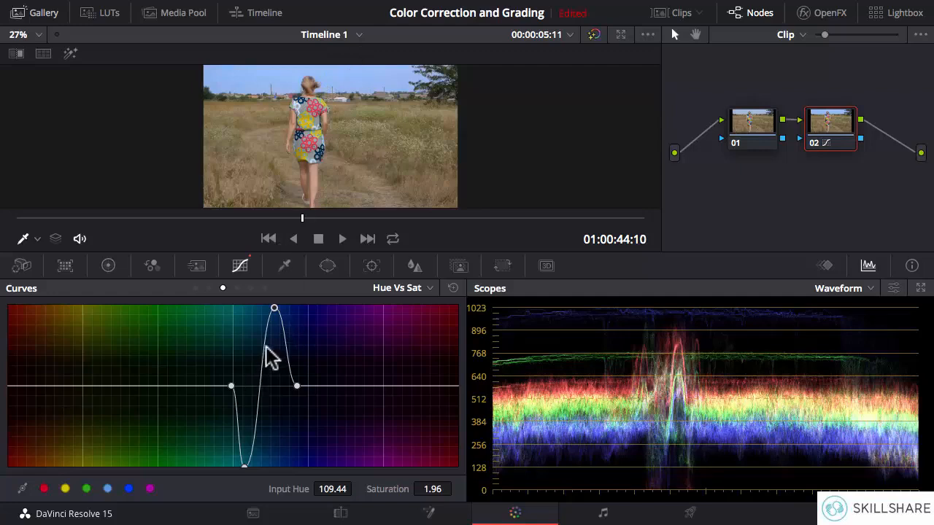
Pull the sky's blue point on the Hue Vs Sat curve down to a Saturation of 0.00 and compare with node 02 off.
{"action": "left_click_drag", "start_coordinate": [274, 309], "coordinate": [282, 467]}
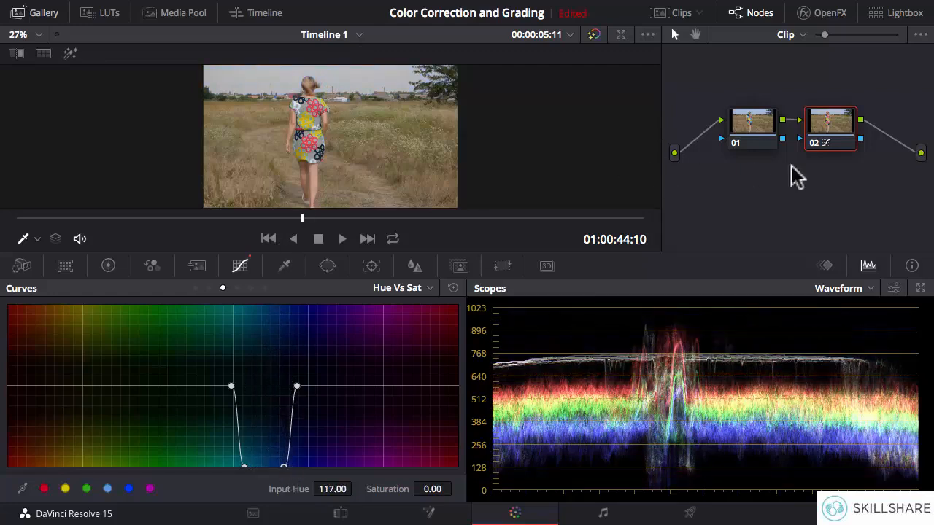
{"action": "left_click", "coordinate": [817, 150]}
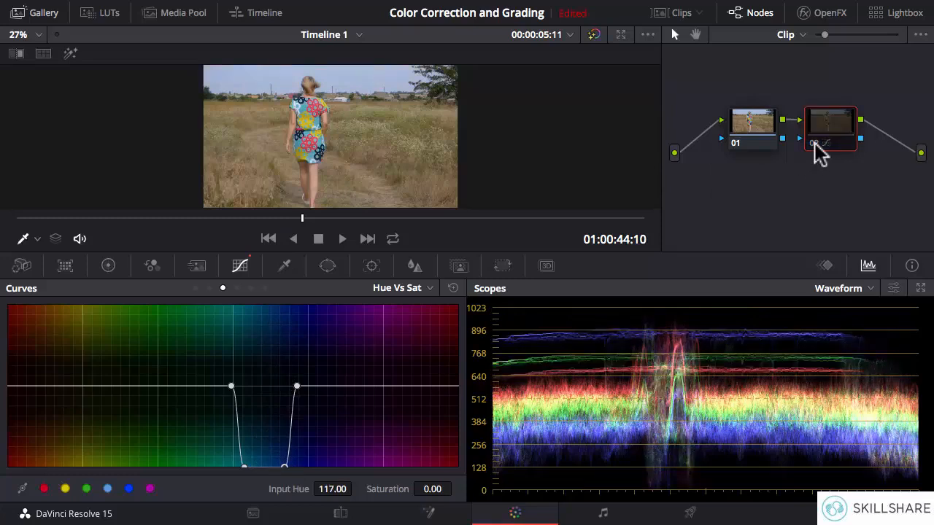
{"action": "left_click", "coordinate": [817, 150]}
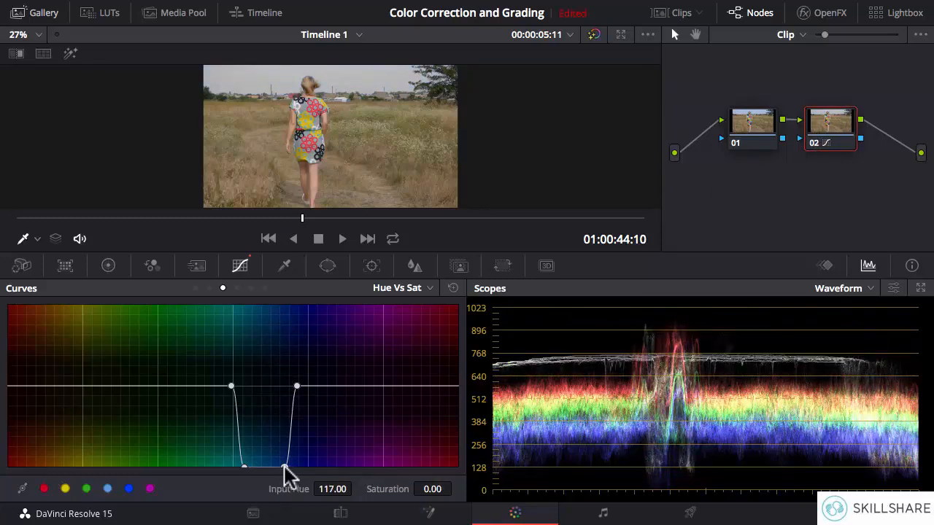
Raise the sky point to about 1.94 and the teal dress point to about 1.99 Saturation, comparing with node 02 off.
{"action": "left_click_drag", "start_coordinate": [284, 466], "coordinate": [282, 311]}
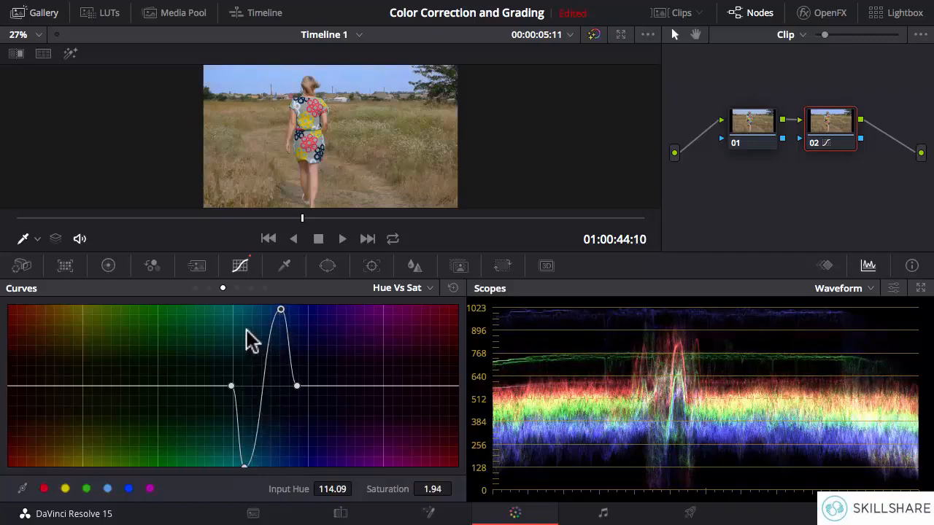
{"action": "left_click_drag", "start_coordinate": [244, 465], "coordinate": [250, 307]}
{"action": "key", "text": "ctrl+d"}
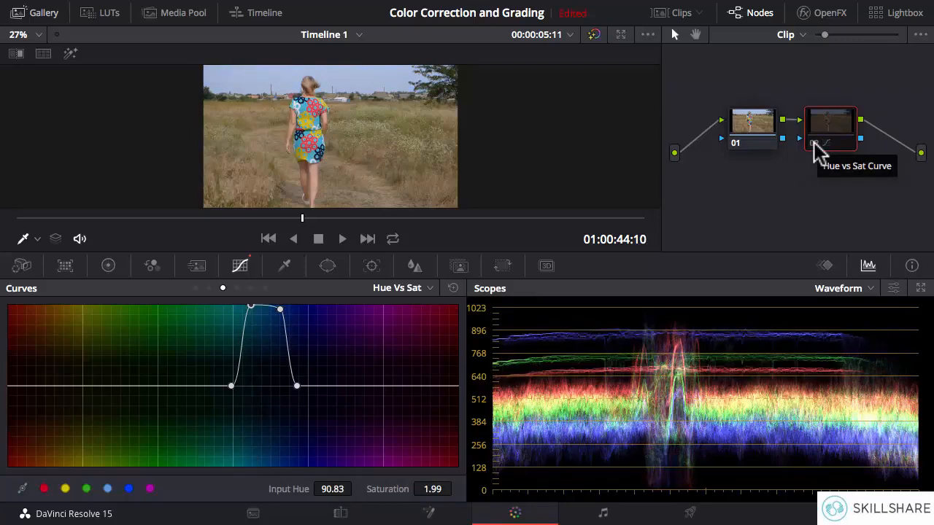
{"action": "key", "text": "ctrl+d"}
{"action": "key", "text": "ctrl+d"}
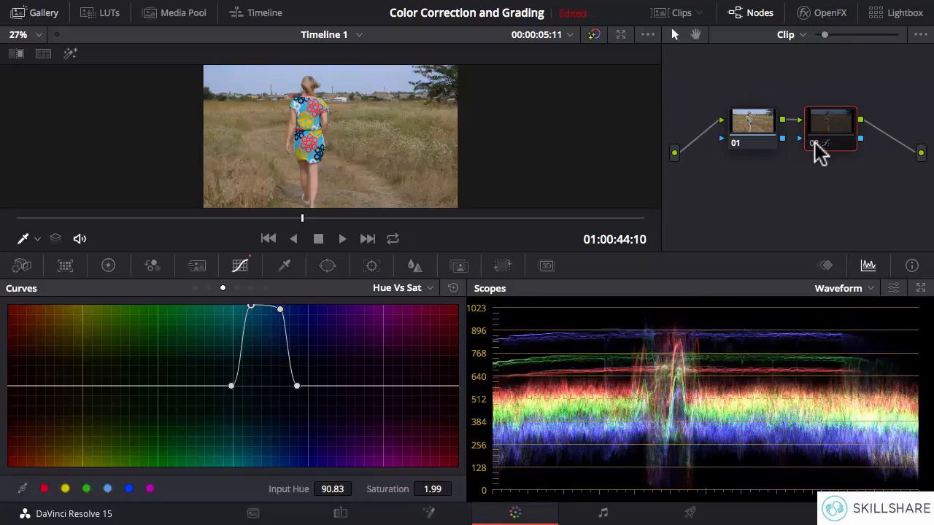
{"action": "key", "text": "ctrl+d"}
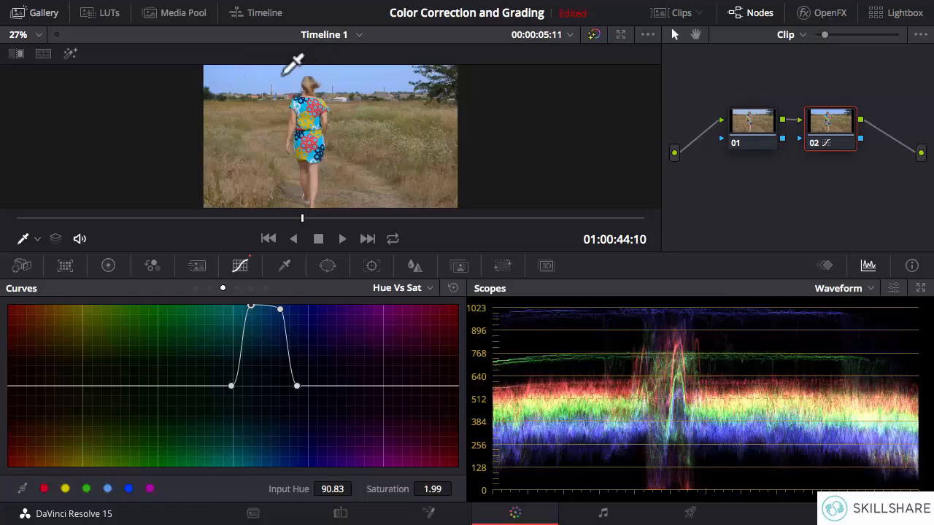
Switch node 02 off and on repeatedly to examine the boosted sky and dress saturation, leaving it enabled.
{"action": "left_click", "coordinate": [814, 142]}
{"action": "left_click", "coordinate": [814, 142]}
{"action": "left_click", "coordinate": [815, 143]}
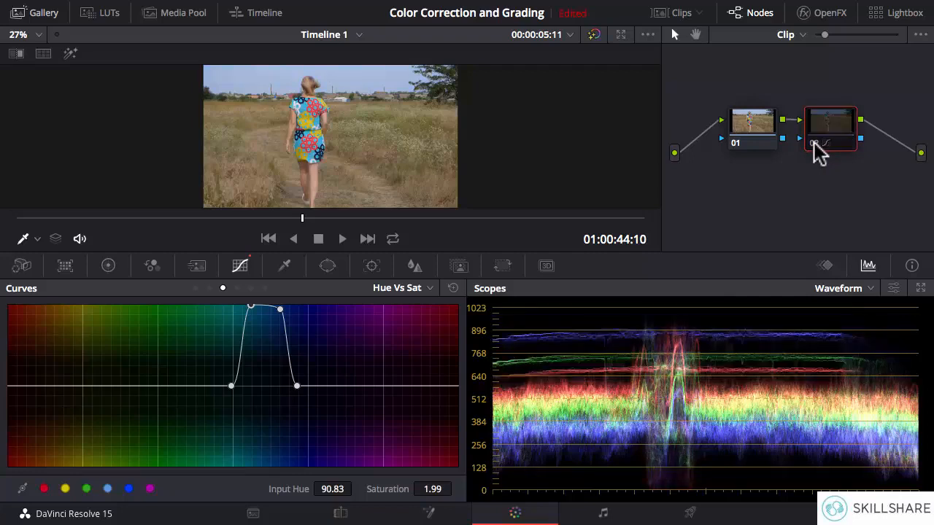
{"action": "left_click", "coordinate": [815, 142]}
{"action": "key", "text": "ctrl+d"}
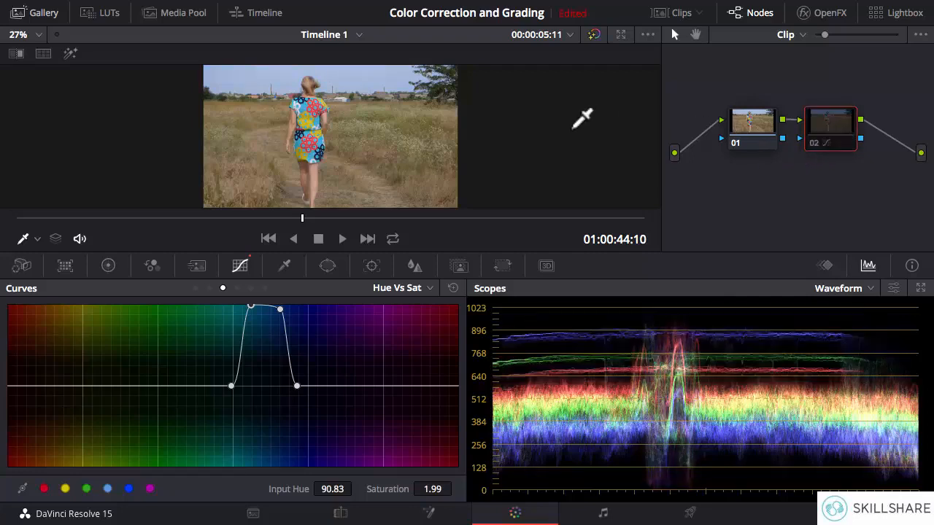
{"action": "key", "text": "ctrl+d"}
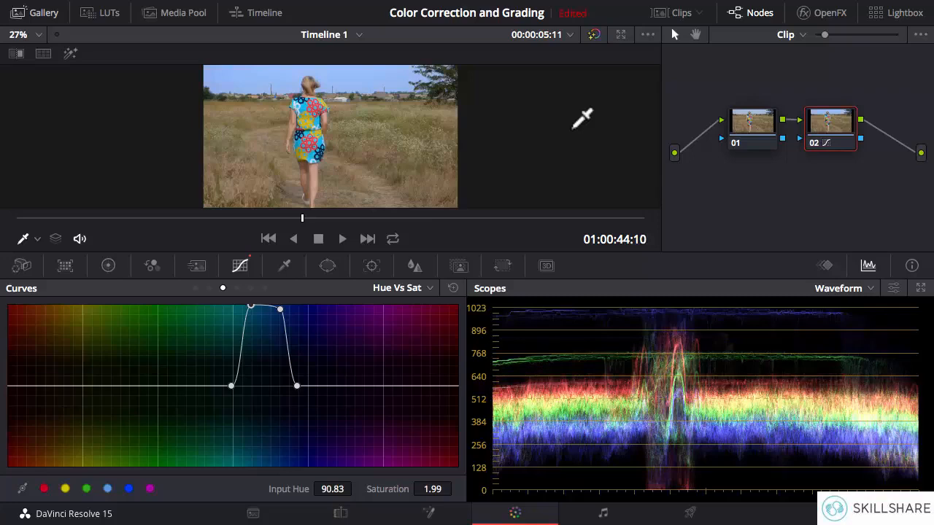
{"action": "key", "text": "ctrl+d"}
{"action": "key", "text": "ctrl+d"}
{"action": "key", "text": "ctrl+d"}
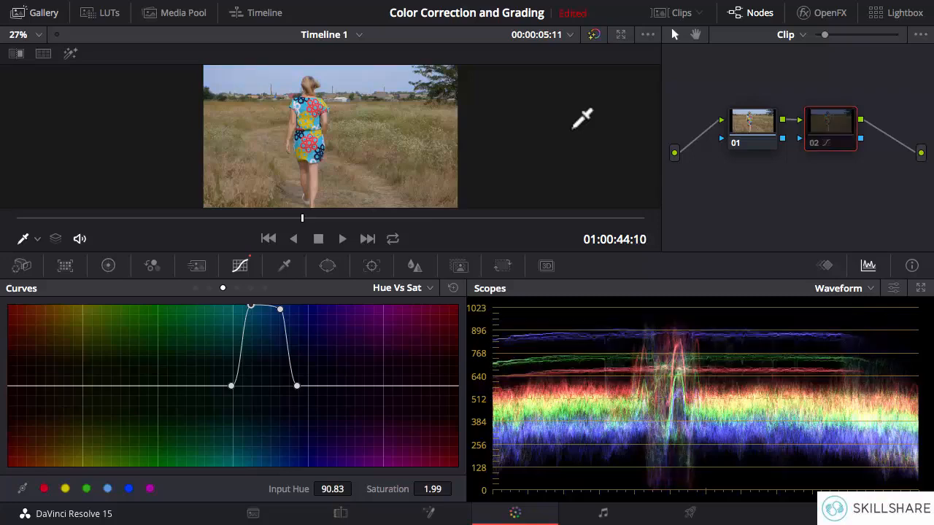
{"action": "key", "text": "ctrl+d"}
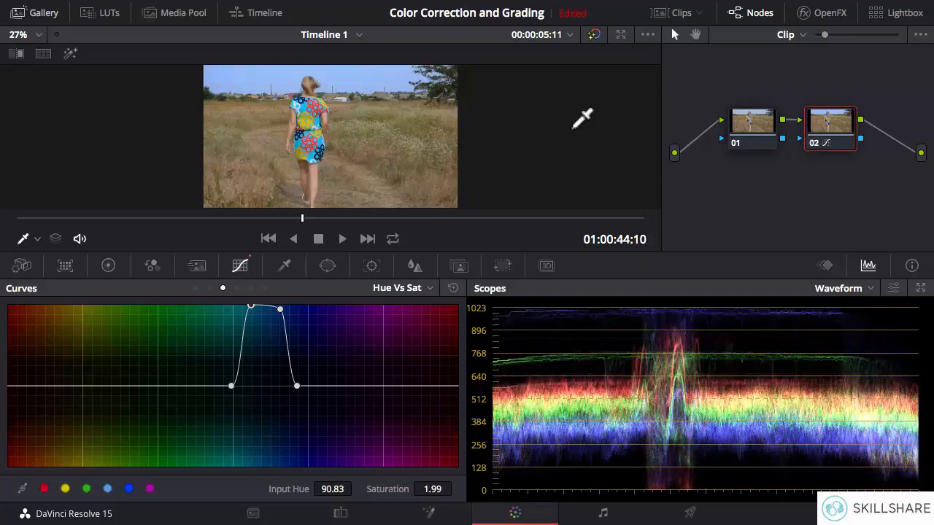
Reset the Hue Vs Sat curve, and in Hue Vs Lum sample the dress's red flowers and lower their Lum Gain to about 0.07.
{"action": "left_click", "coordinate": [453, 289]}
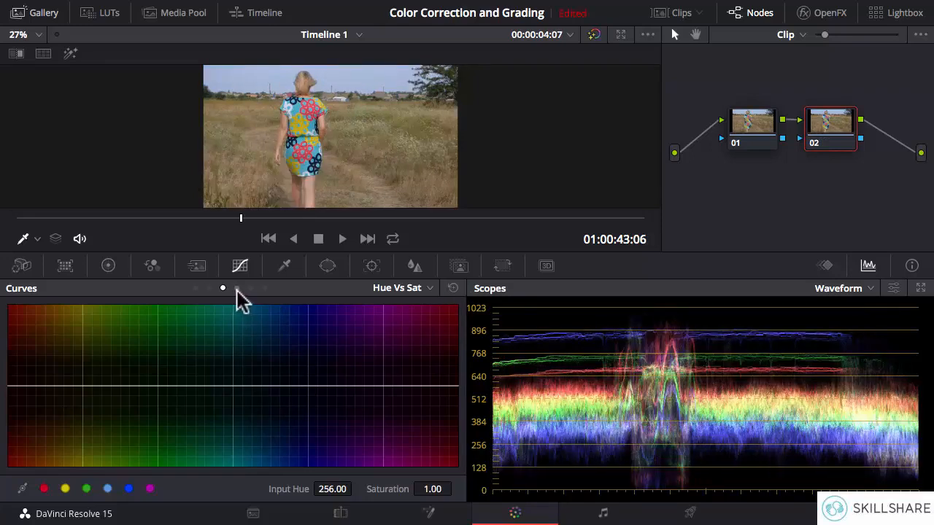
{"action": "left_click", "coordinate": [236, 288]}
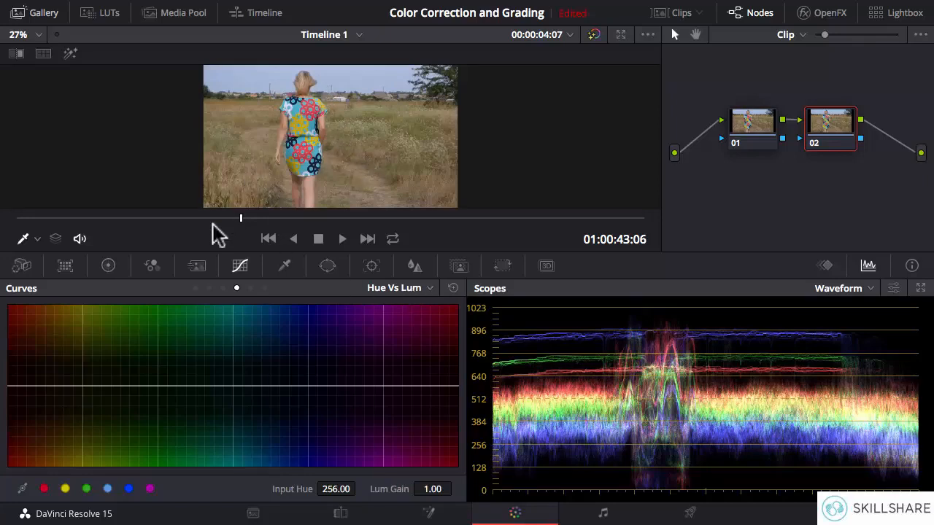
{"action": "left_click_drag", "start_coordinate": [224, 217], "coordinate": [25, 218]}
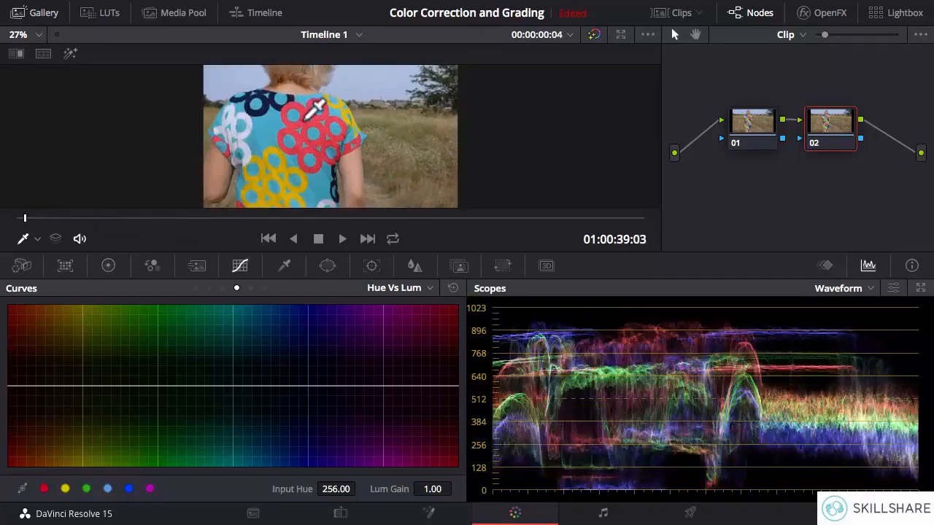
{"action": "left_click", "coordinate": [306, 107]}
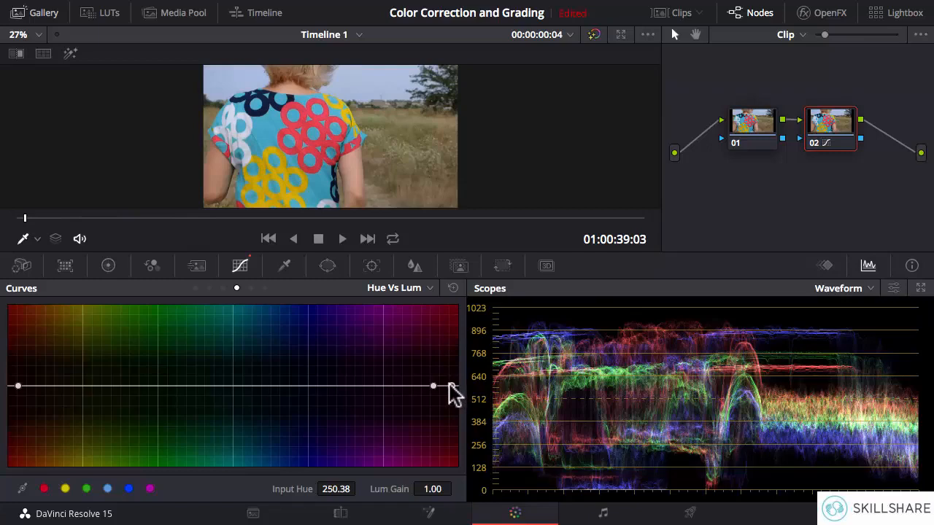
{"action": "left_click_drag", "start_coordinate": [449, 385], "coordinate": [449, 461]}
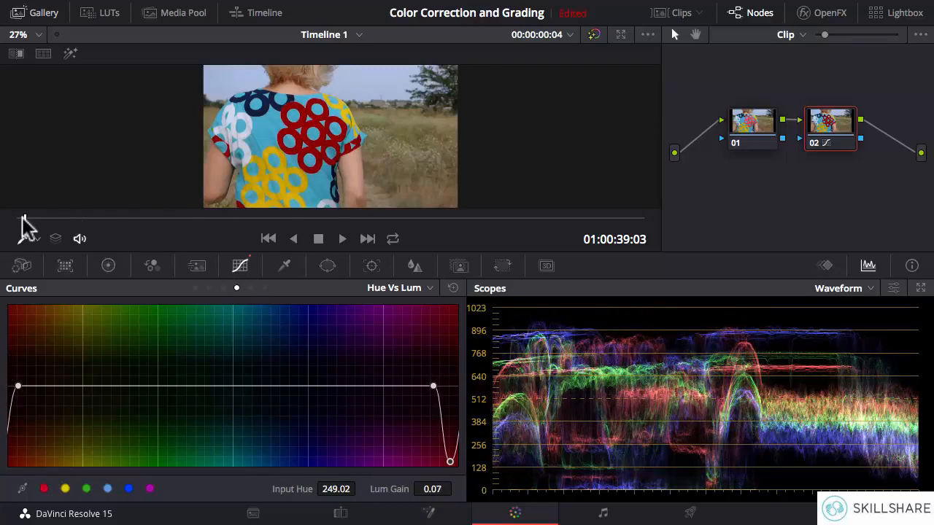
Move to the frame at 01:00:43:10 and switch node 02 off and on repeatedly to examine the darkened red flowers.
{"action": "left_click_drag", "start_coordinate": [22, 218], "coordinate": [248, 229]}
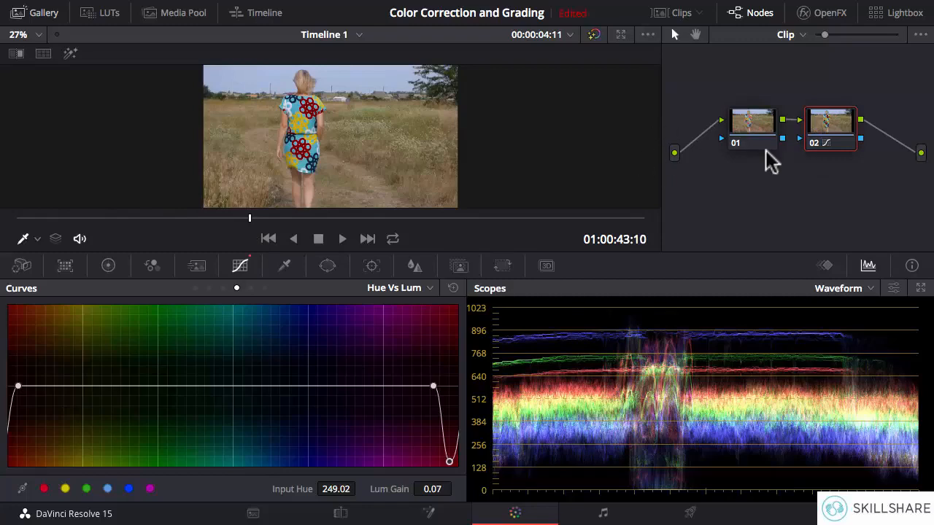
{"action": "left_click", "coordinate": [813, 144]}
{"action": "left_click", "coordinate": [815, 144]}
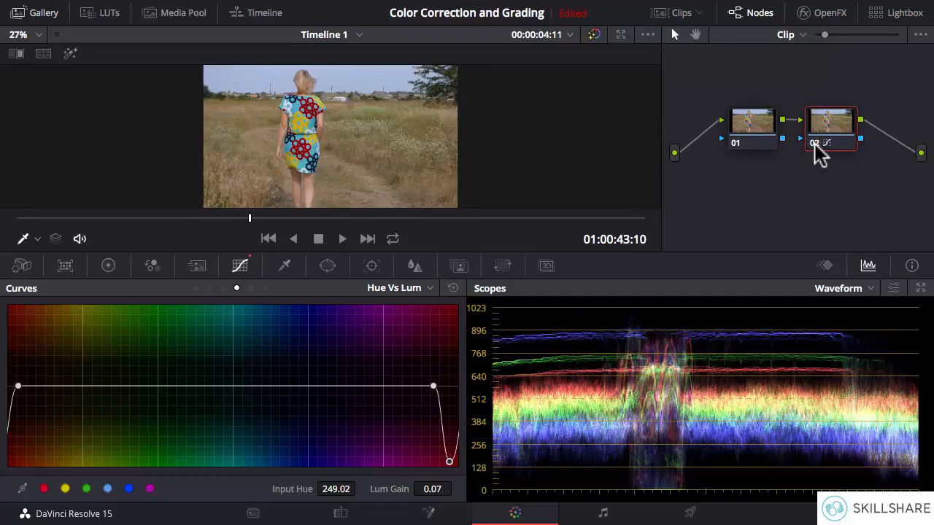
{"action": "left_click", "coordinate": [814, 144]}
{"action": "left_click", "coordinate": [814, 144]}
{"action": "left_click", "coordinate": [814, 144]}
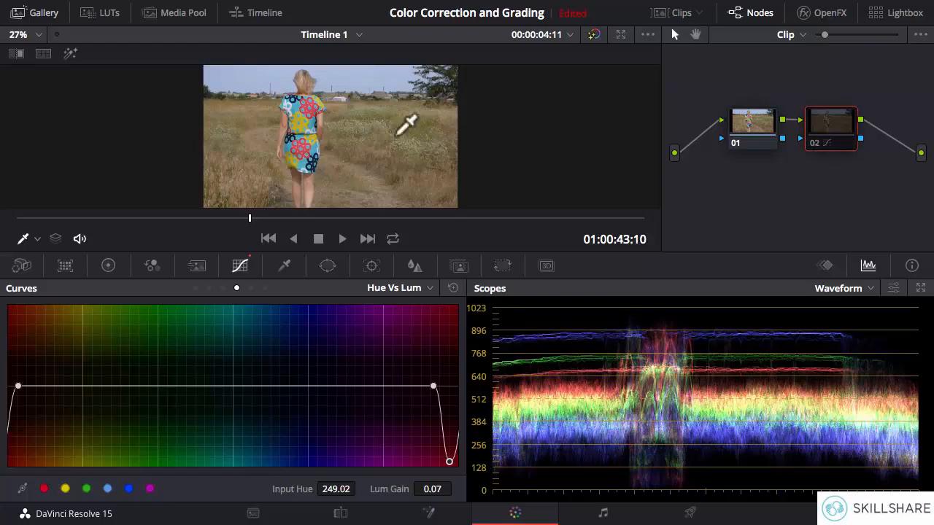
{"action": "left_click", "coordinate": [817, 150]}
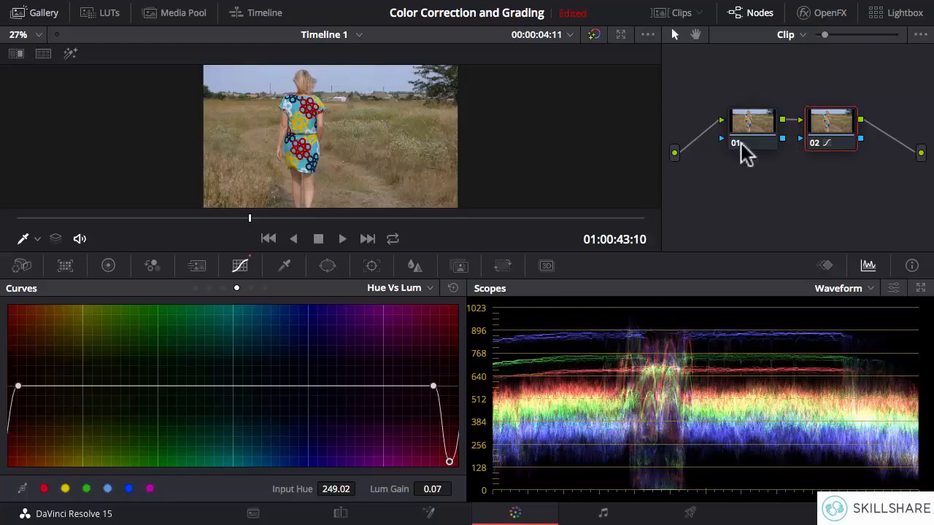
{"action": "left_click", "coordinate": [814, 141]}
{"action": "left_click", "coordinate": [814, 141]}
{"action": "left_click", "coordinate": [815, 141]}
{"action": "left_click", "coordinate": [815, 141]}
{"action": "left_click", "coordinate": [815, 141]}
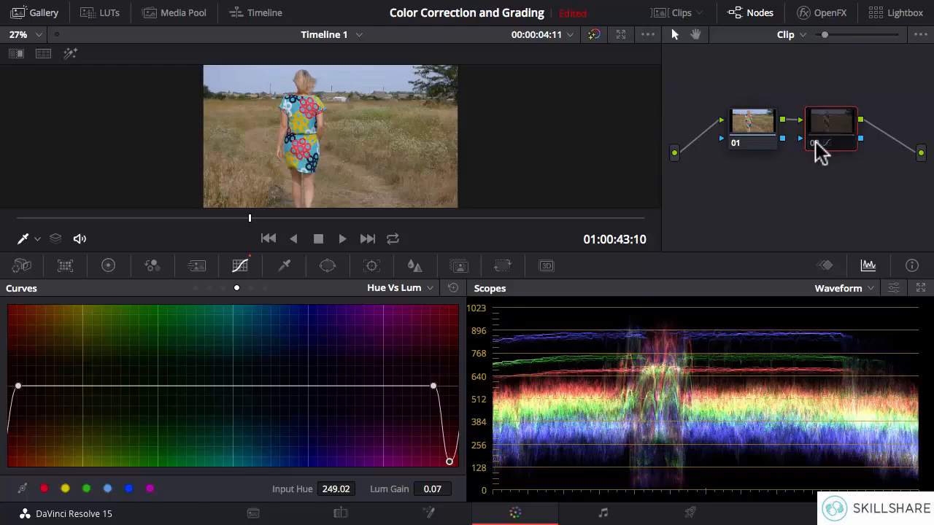
{"action": "left_click", "coordinate": [815, 141]}
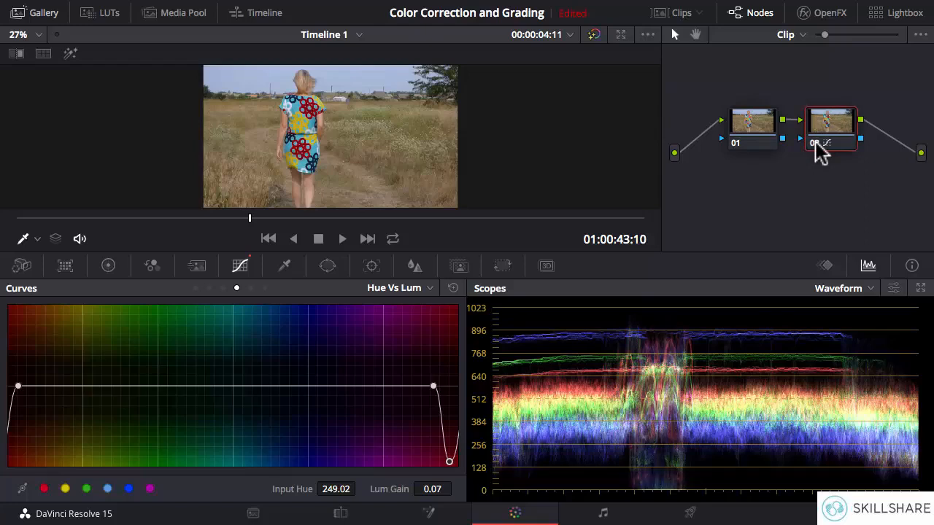
{"action": "left_click", "coordinate": [814, 140]}
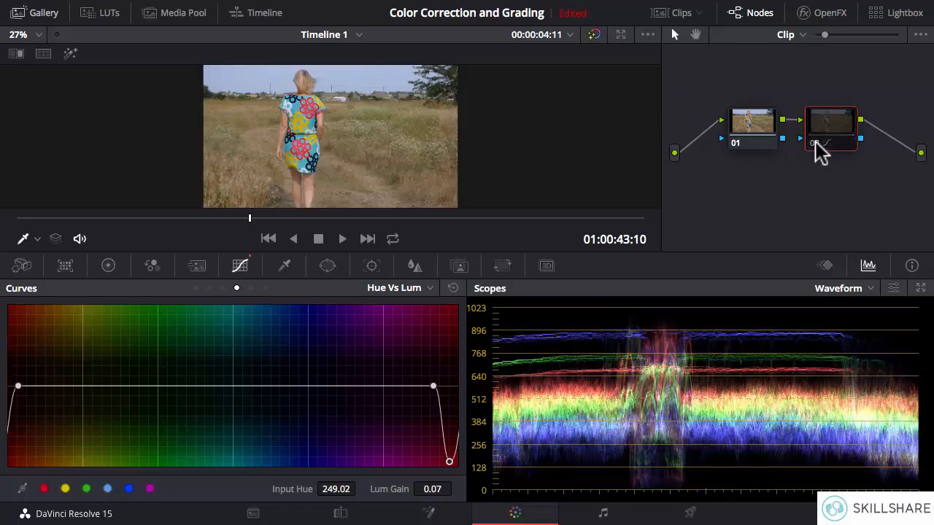
Reset the Hue Vs Lum curve and re-enable node 02.
{"action": "left_click", "coordinate": [453, 287]}
{"action": "left_click", "coordinate": [814, 143]}
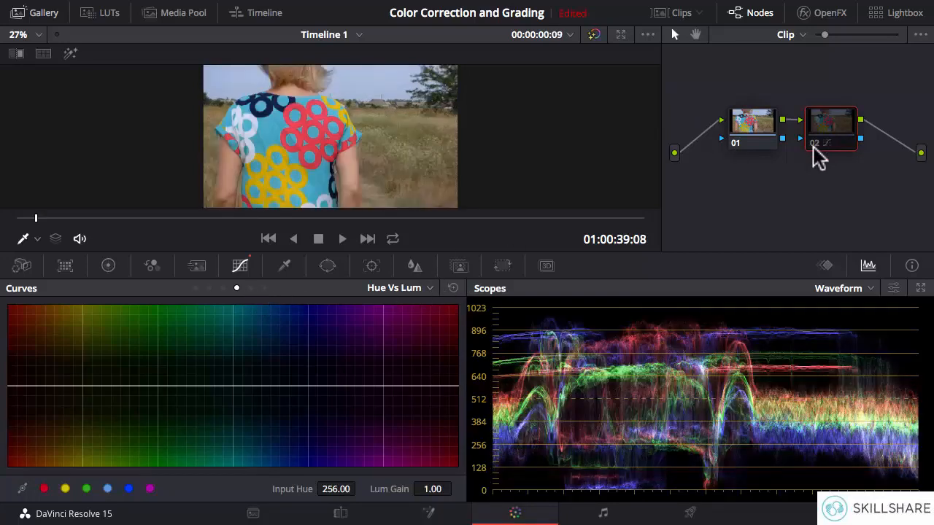
{"action": "left_click", "coordinate": [816, 145]}
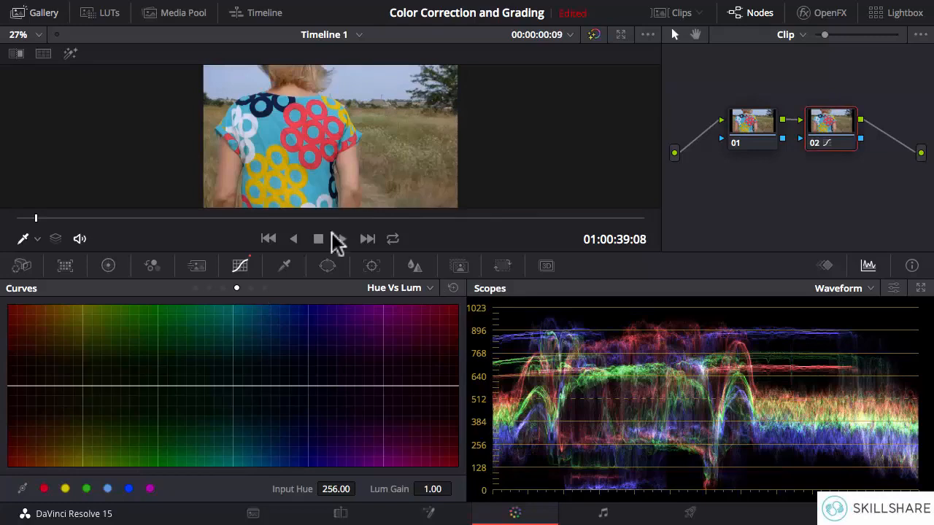
In Lum Vs Sat, lower a midtone point to about 0.22 Saturation and widen its range to Input Lum 0.16 through 0.51.
{"action": "left_click", "coordinate": [250, 288]}
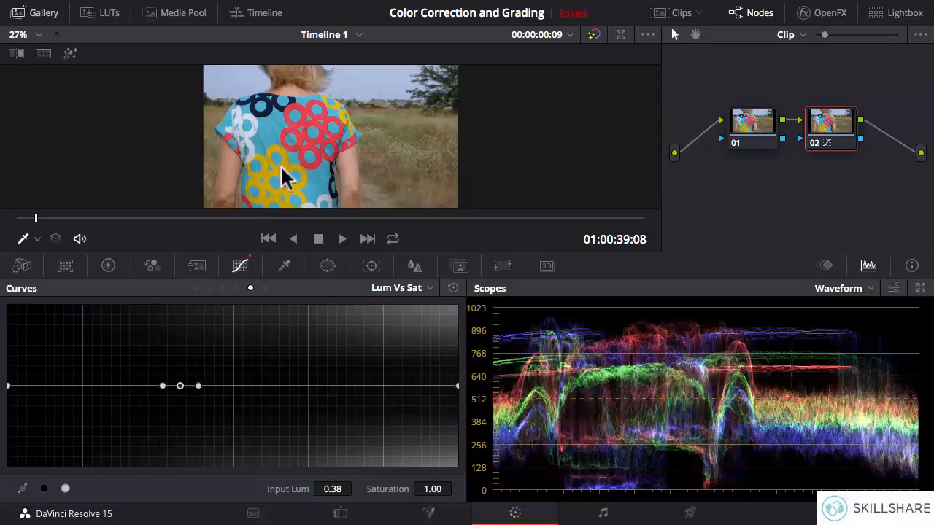
{"action": "left_click_drag", "start_coordinate": [179, 385], "coordinate": [178, 465]}
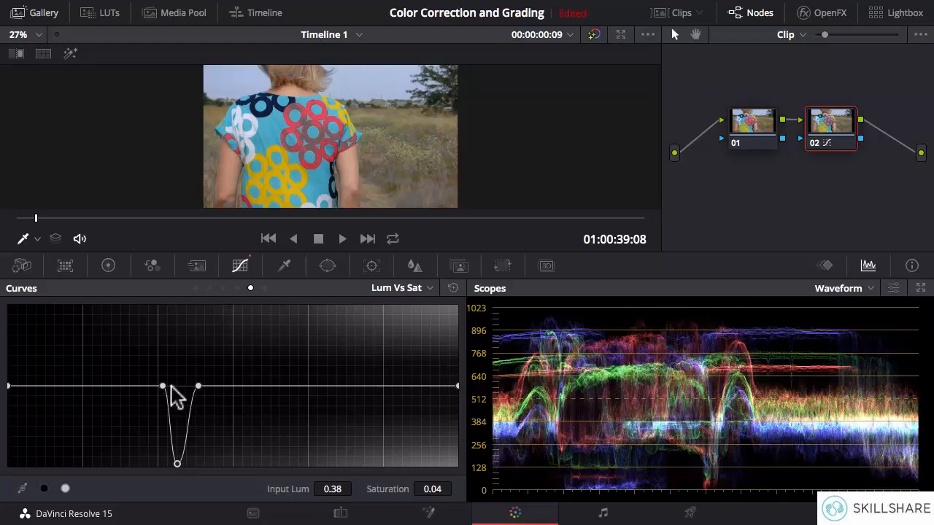
{"action": "left_click_drag", "start_coordinate": [162, 385], "coordinate": [219, 386]}
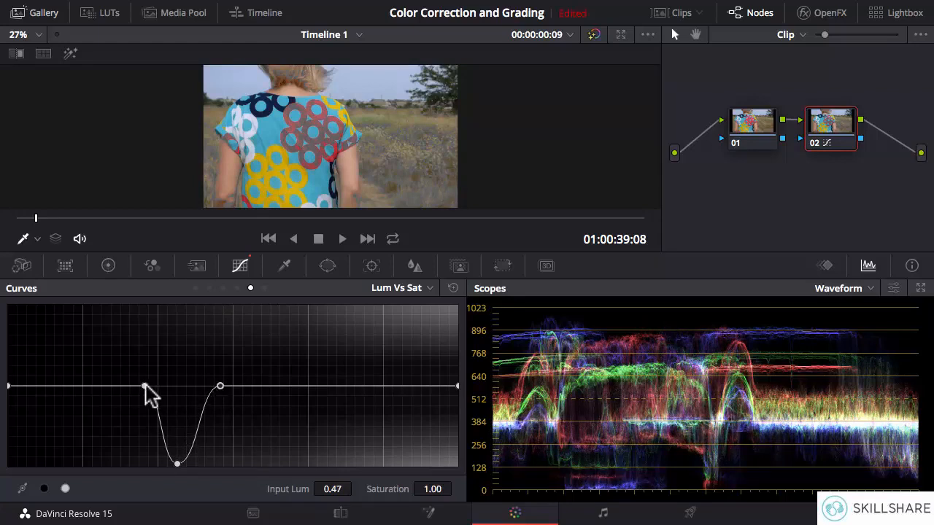
{"action": "left_click_drag", "start_coordinate": [145, 386], "coordinate": [133, 386]}
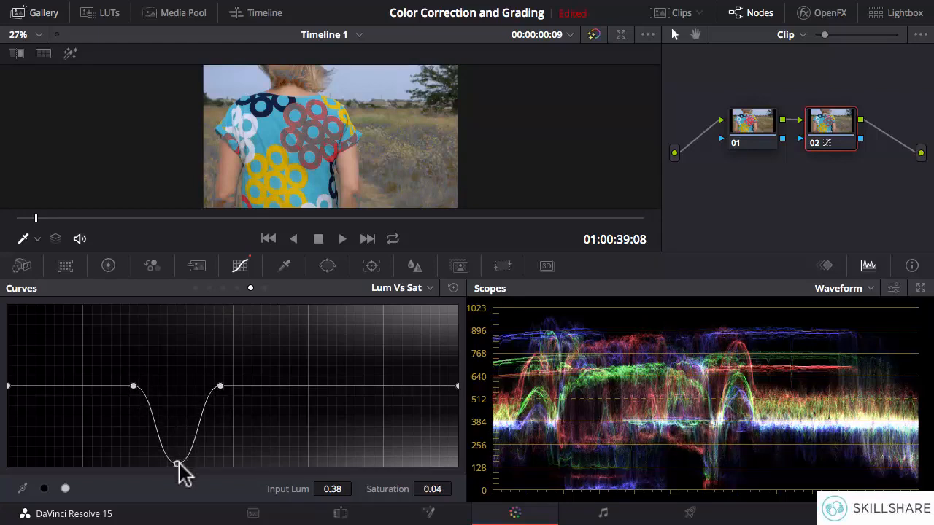
{"action": "mouse_move", "coordinate": [178, 464]}
{"action": "left_mouse_down"}
{"action": "mouse_move", "coordinate": [193, 342]}
{"action": "mouse_move", "coordinate": [187, 450]}
{"action": "left_mouse_up"}
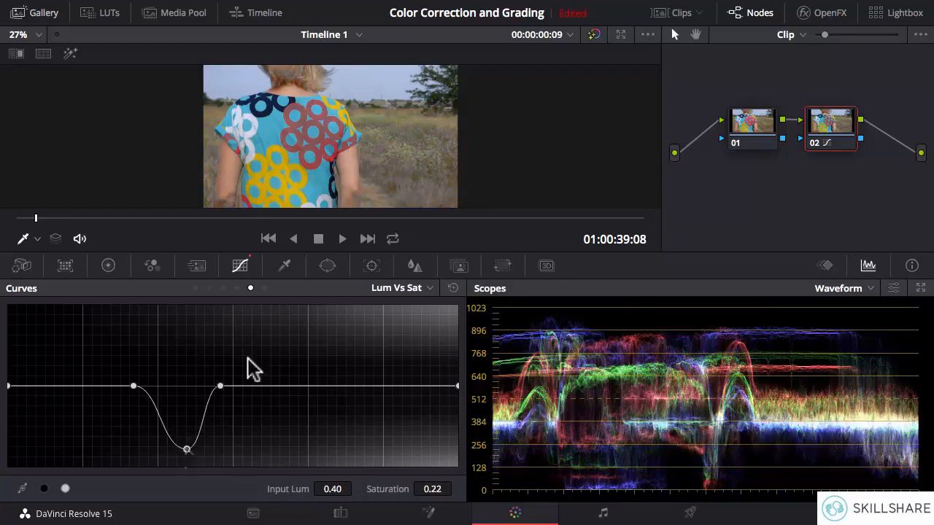
{"action": "left_click_drag", "start_coordinate": [221, 386], "coordinate": [239, 387]}
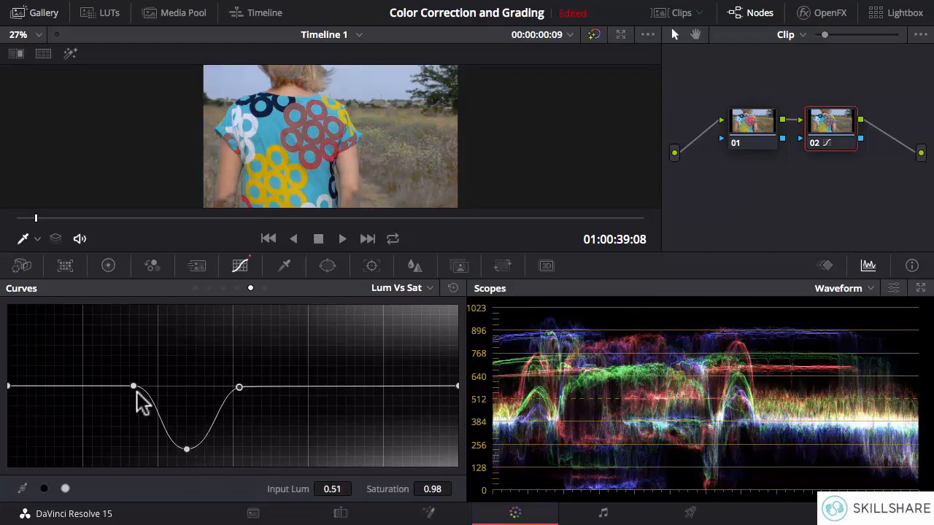
{"action": "left_click_drag", "start_coordinate": [134, 385], "coordinate": [81, 385]}
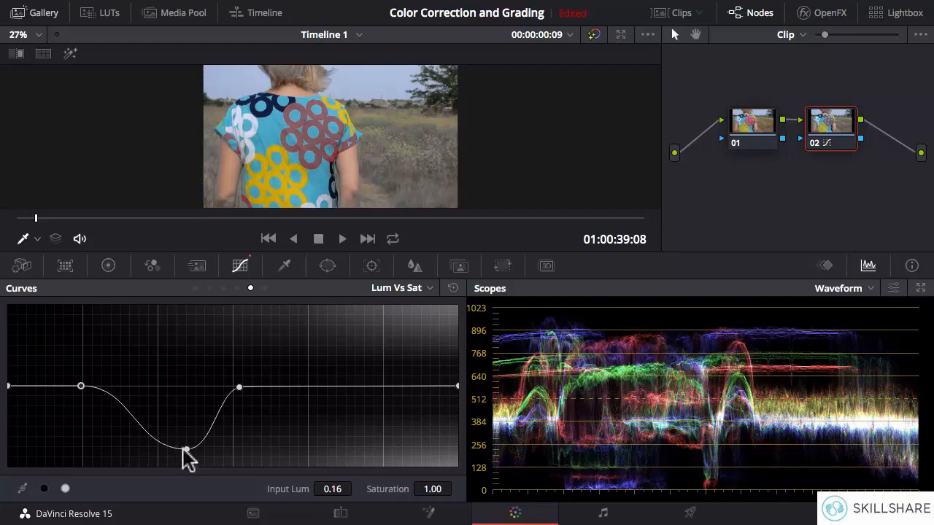
Raise the midtone point on the Lum Vs Sat curve to about 1.64 Saturation and show the frame at 01:00:41:14.
{"action": "left_click_drag", "start_coordinate": [187, 449], "coordinate": [171, 343]}
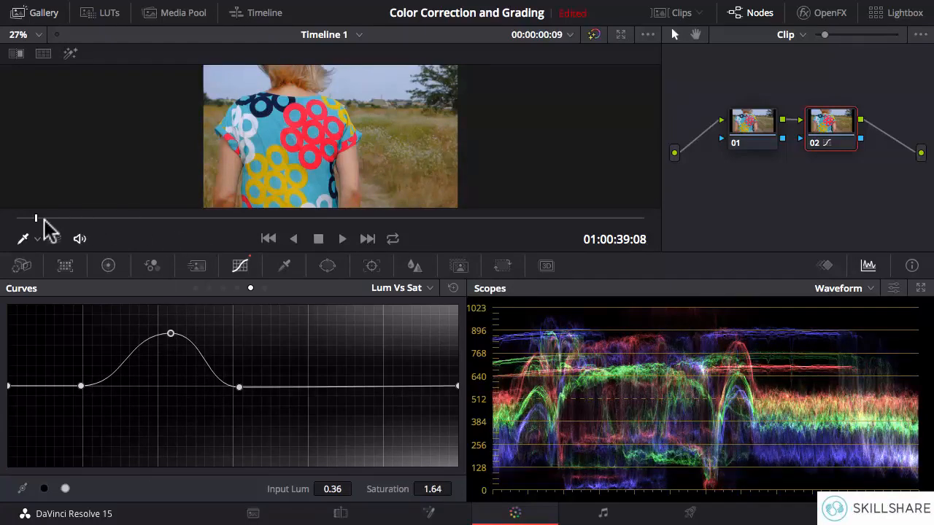
{"action": "left_click", "coordinate": [99, 223]}
{"action": "left_click_drag", "start_coordinate": [99, 226], "coordinate": [155, 228]}
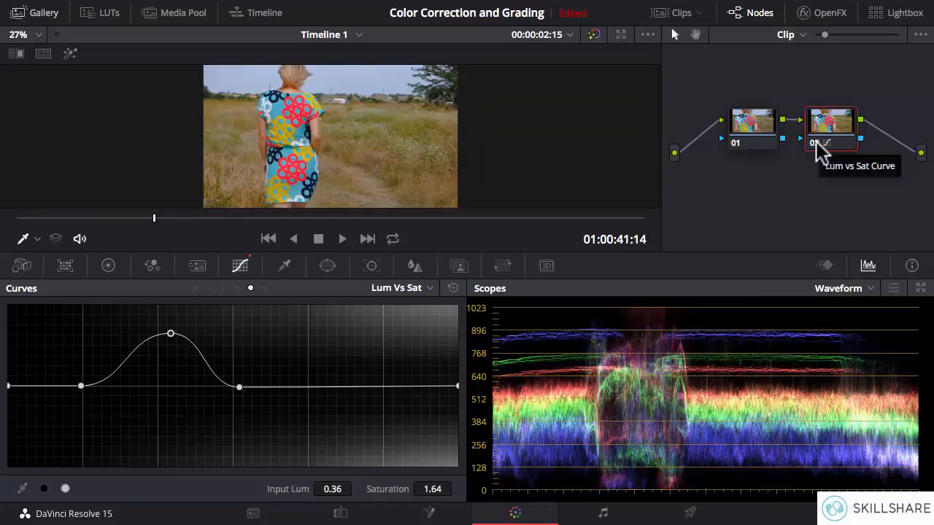
Switch node 02 off and on to compare the boosted midtone saturation with the original, leaving it enabled.
{"action": "left_click", "coordinate": [817, 145]}
{"action": "left_click", "coordinate": [817, 144]}
{"action": "left_click", "coordinate": [817, 143]}
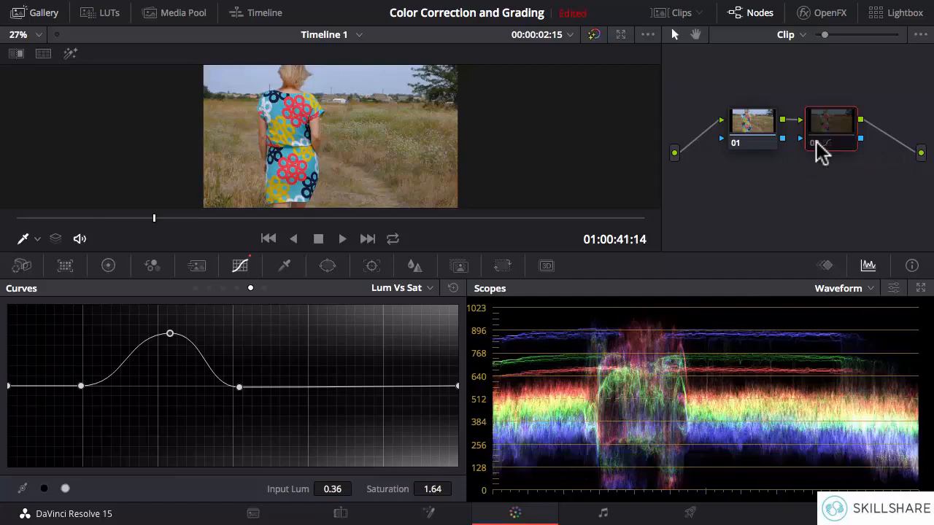
{"action": "left_click", "coordinate": [817, 144]}
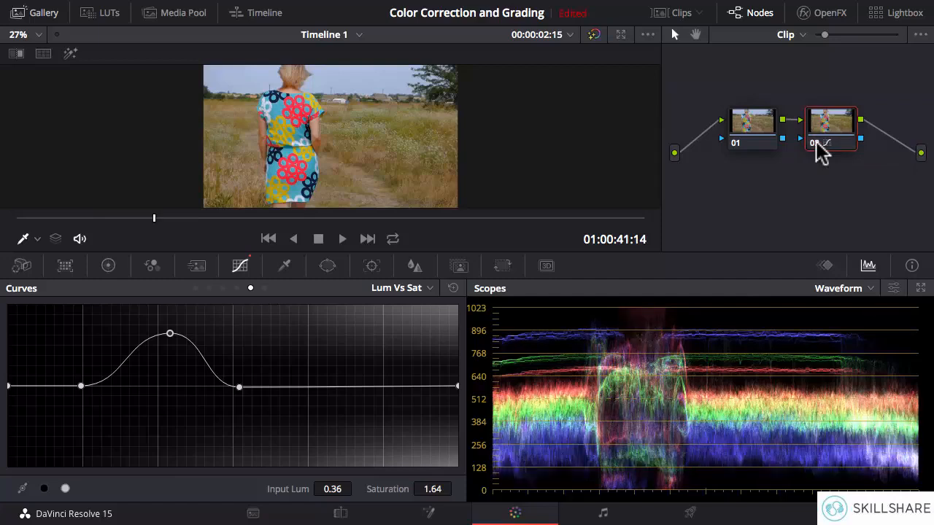
{"action": "left_click", "coordinate": [817, 144]}
{"action": "left_click", "coordinate": [817, 143]}
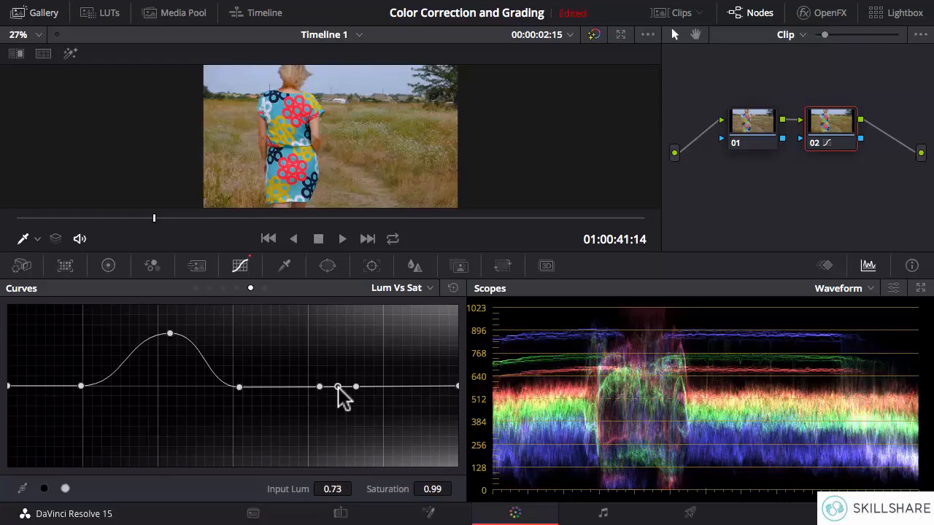
Raise the sky's point on the Lum Vs Sat curve to about 1.98 Saturation and compare with node 02 off.
{"action": "left_click_drag", "start_coordinate": [338, 387], "coordinate": [348, 314]}
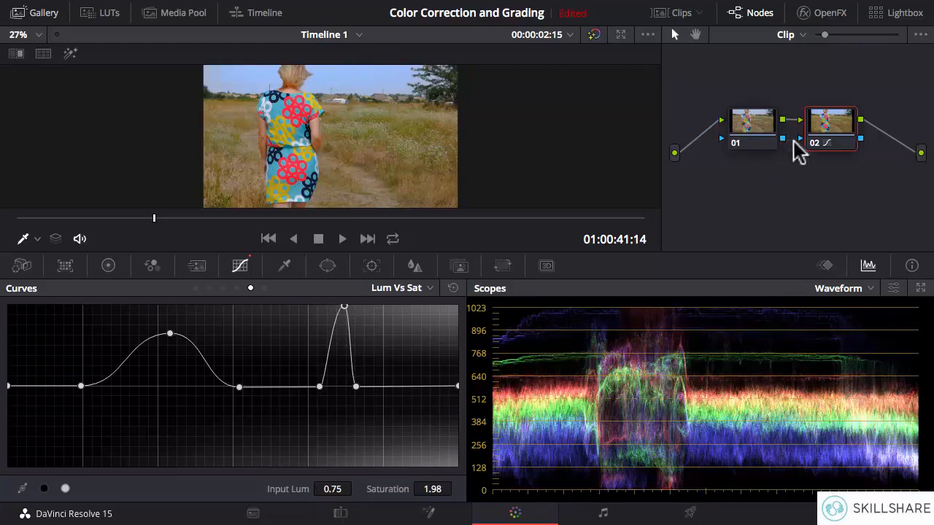
{"action": "left_click", "coordinate": [814, 143]}
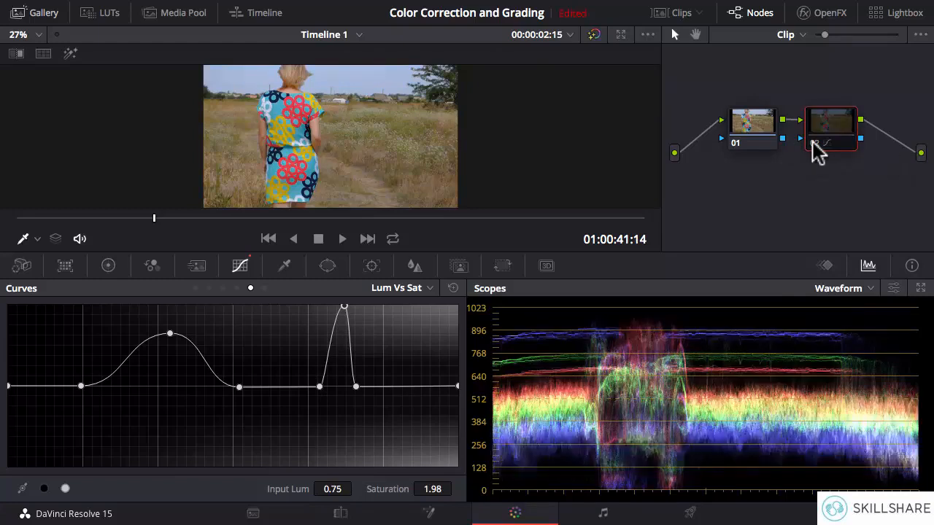
{"action": "left_click", "coordinate": [812, 142]}
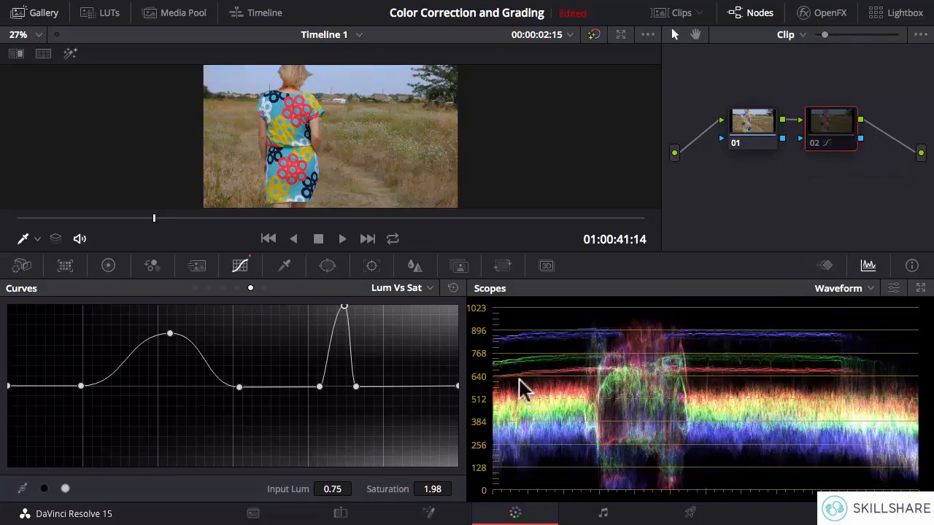
Lower the sky point to about 0.04 and the midtone point to 0.00 Saturation, comparing with node 02 off and leaving it enabled.
{"action": "left_click_drag", "start_coordinate": [344, 307], "coordinate": [340, 461]}
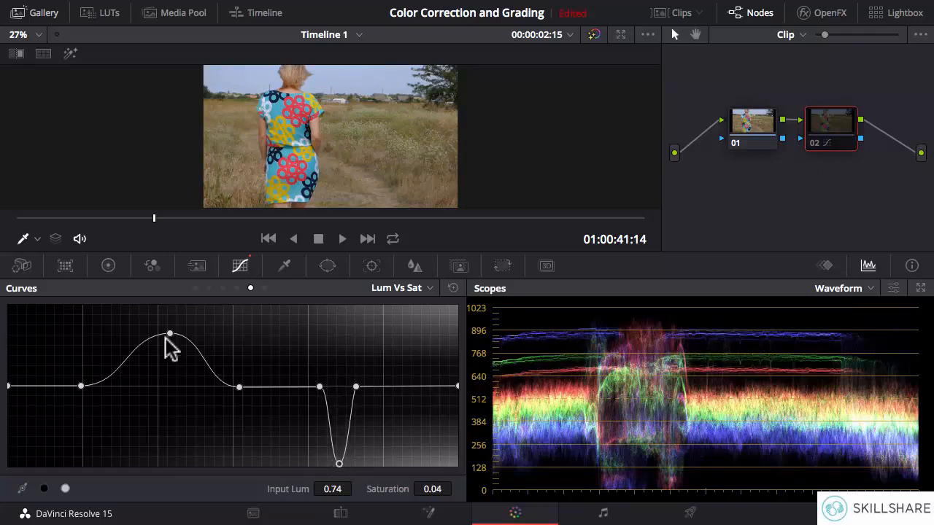
{"action": "left_click_drag", "start_coordinate": [170, 334], "coordinate": [158, 467]}
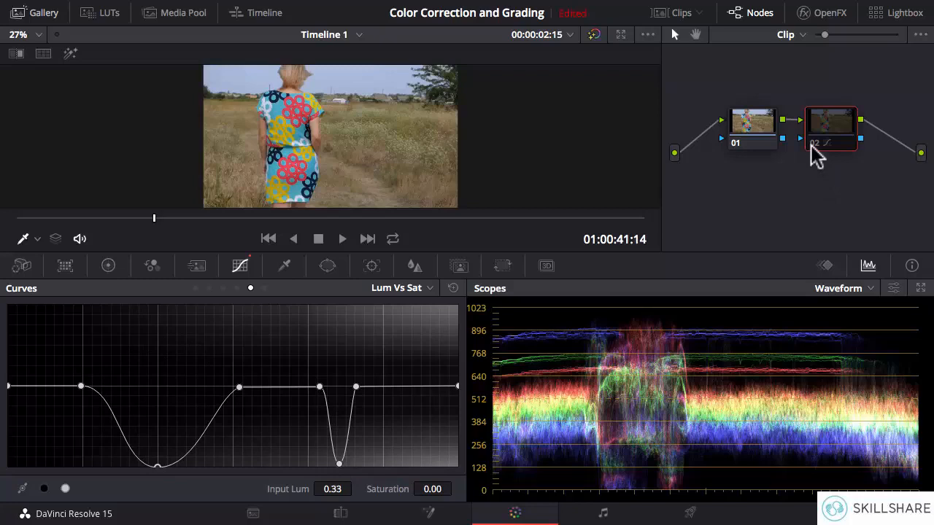
{"action": "left_click", "coordinate": [812, 144]}
{"action": "left_click", "coordinate": [813, 144]}
{"action": "left_click", "coordinate": [812, 144]}
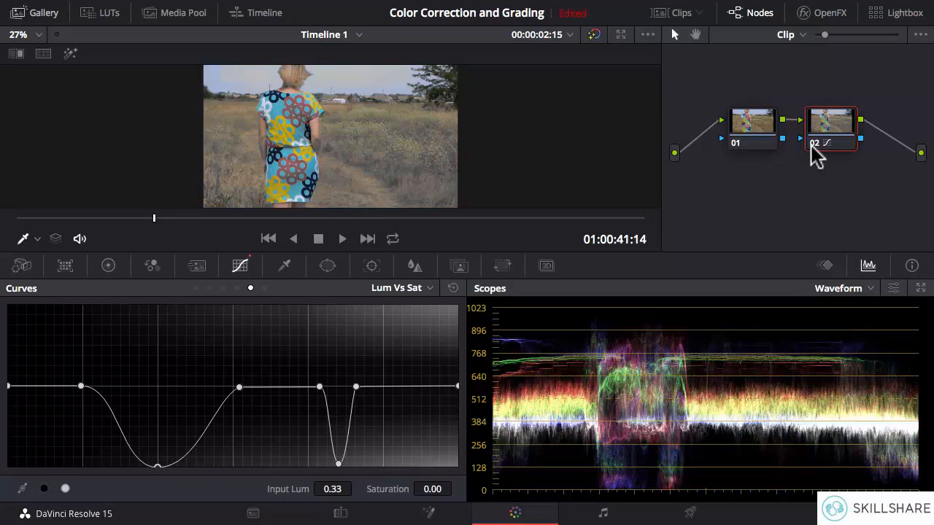
{"action": "left_click", "coordinate": [812, 144]}
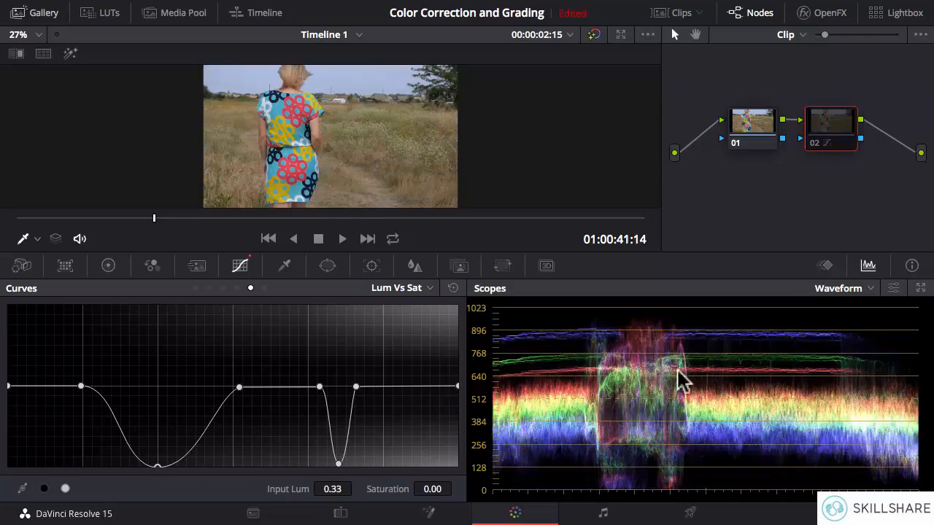
{"action": "left_click", "coordinate": [814, 143]}
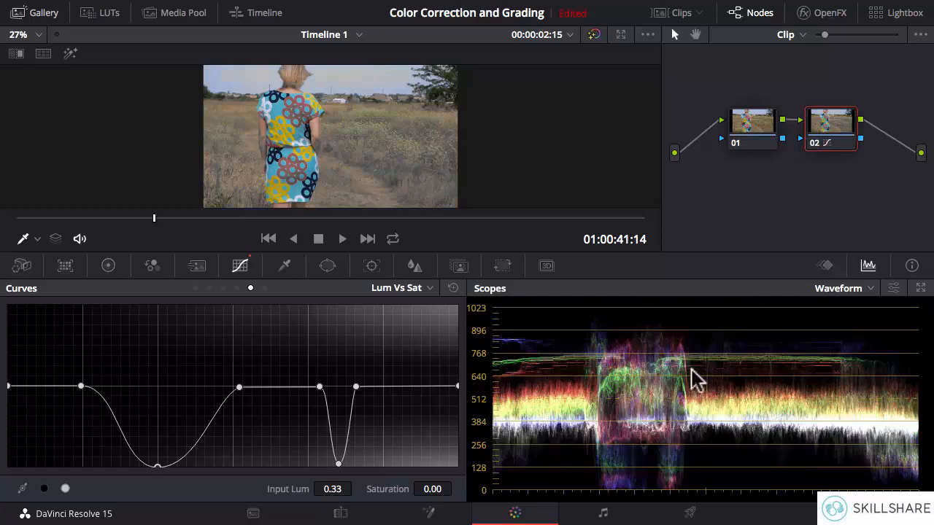
Reset the Lum Vs Sat curve, and in Sat Vs Sat lower the sky's point to 0.00 Output Sat at Input Sat 0.09.
{"action": "left_click", "coordinate": [453, 289]}
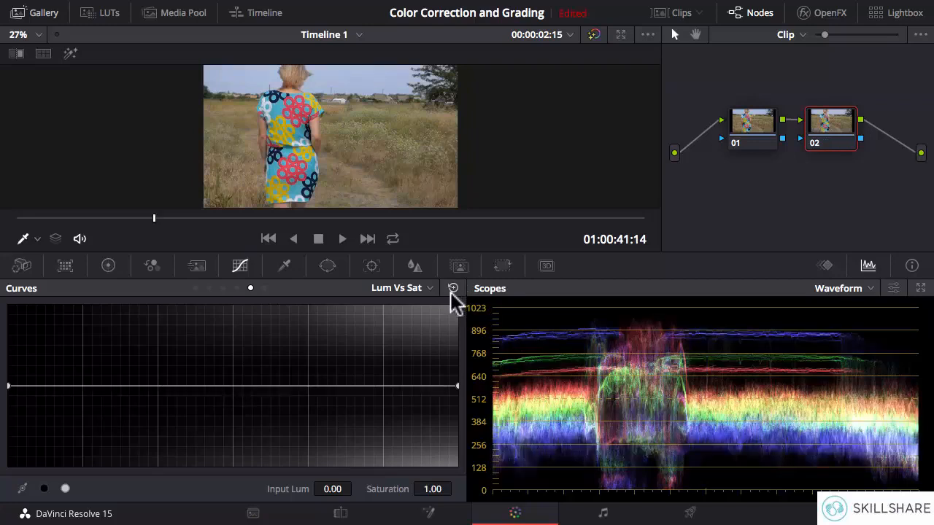
{"action": "left_click", "coordinate": [264, 288]}
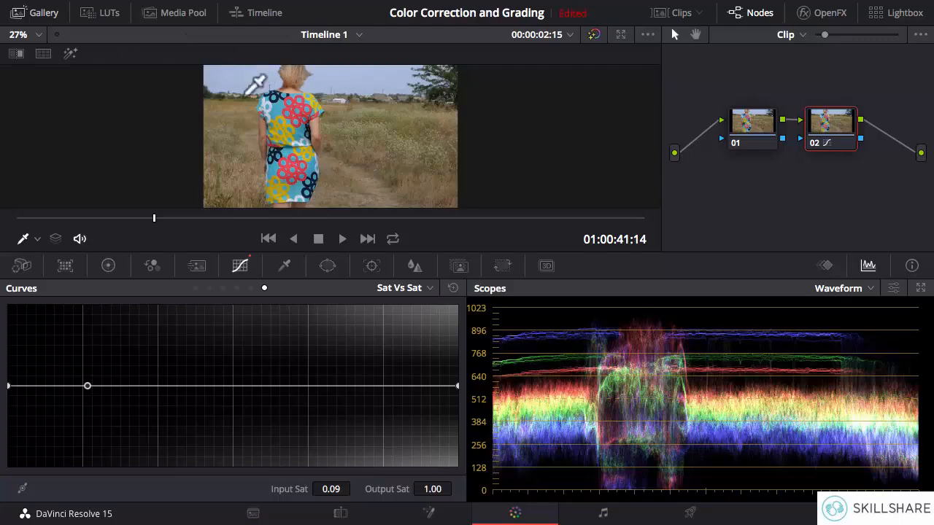
{"action": "left_click_drag", "start_coordinate": [87, 387], "coordinate": [71, 485]}
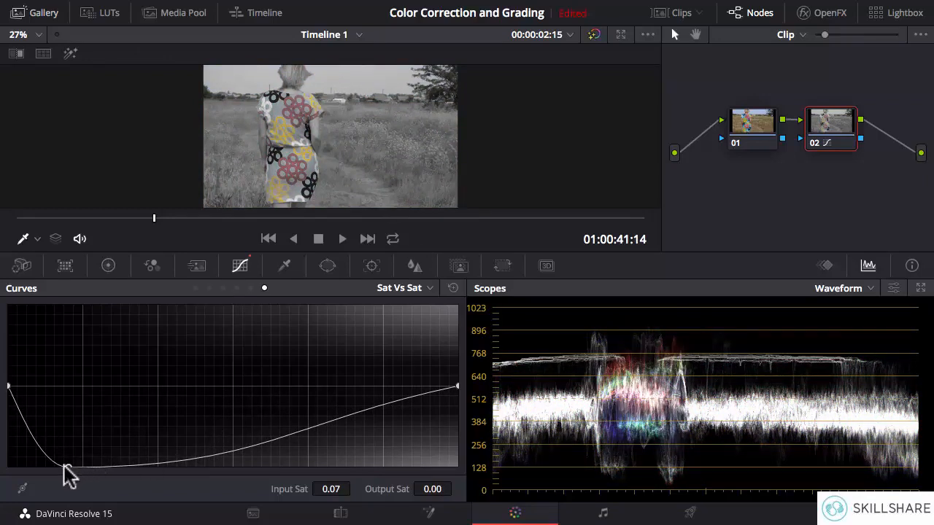
{"action": "left_click_drag", "start_coordinate": [67, 465], "coordinate": [92, 466]}
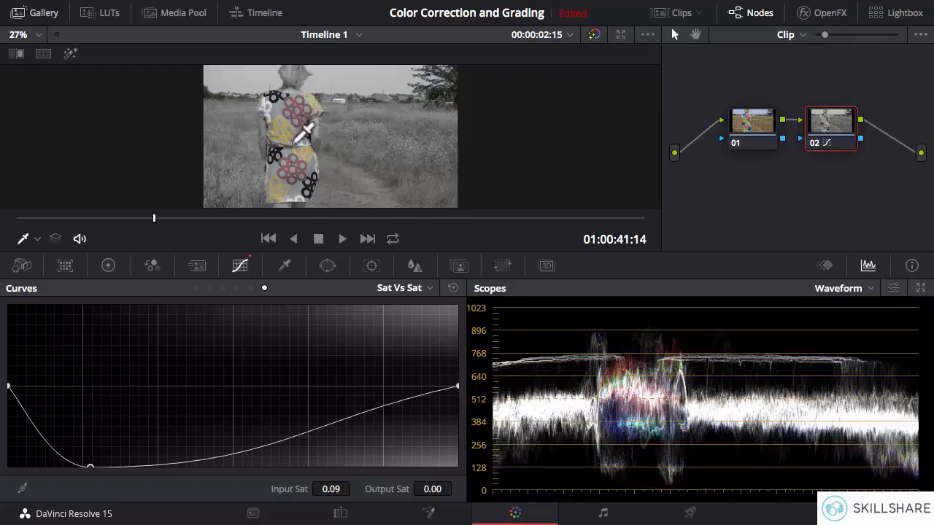
Replace the Sat Vs Sat point with an anchor at Input Sat 0.15 and a sky point lowered to 0.00 Output Sat at 0.12.
{"action": "right_click", "coordinate": [90, 461]}
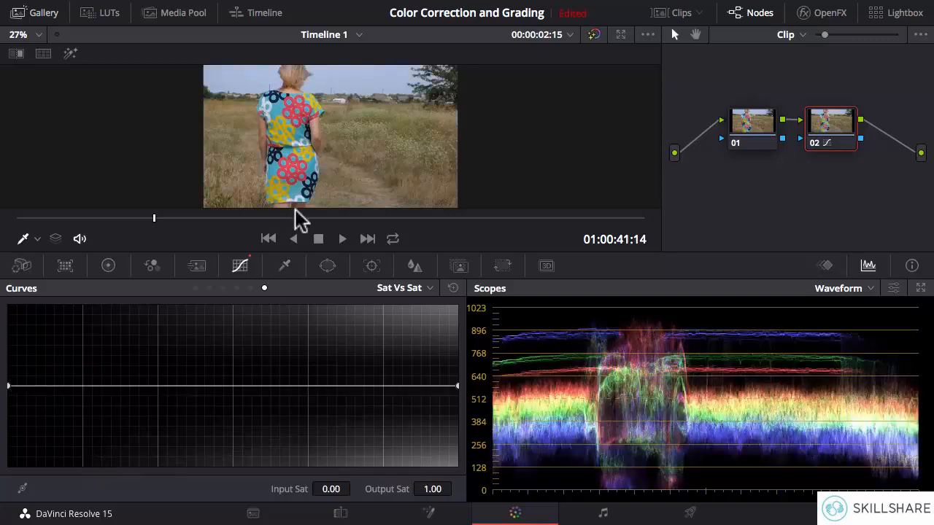
{"action": "left_click", "coordinate": [325, 73]}
{"action": "left_click", "coordinate": [146, 388]}
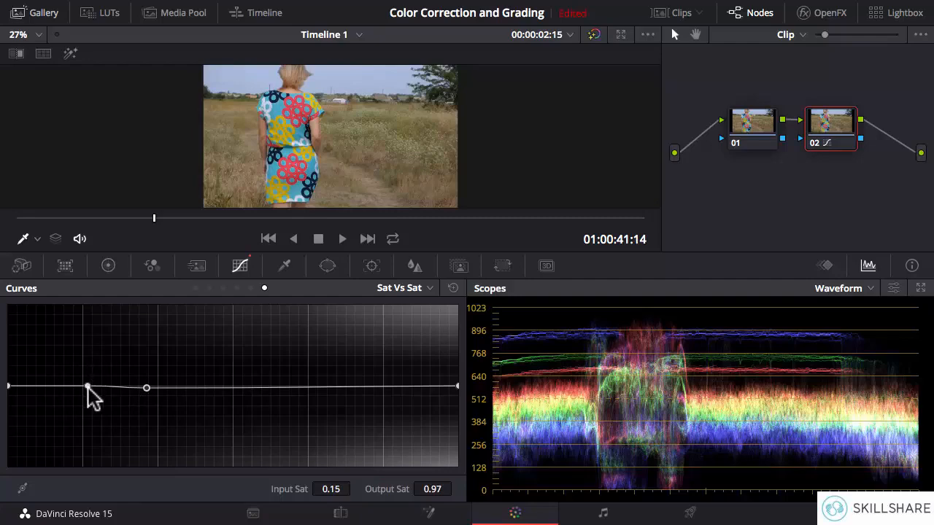
{"action": "left_click_drag", "start_coordinate": [88, 388], "coordinate": [116, 467]}
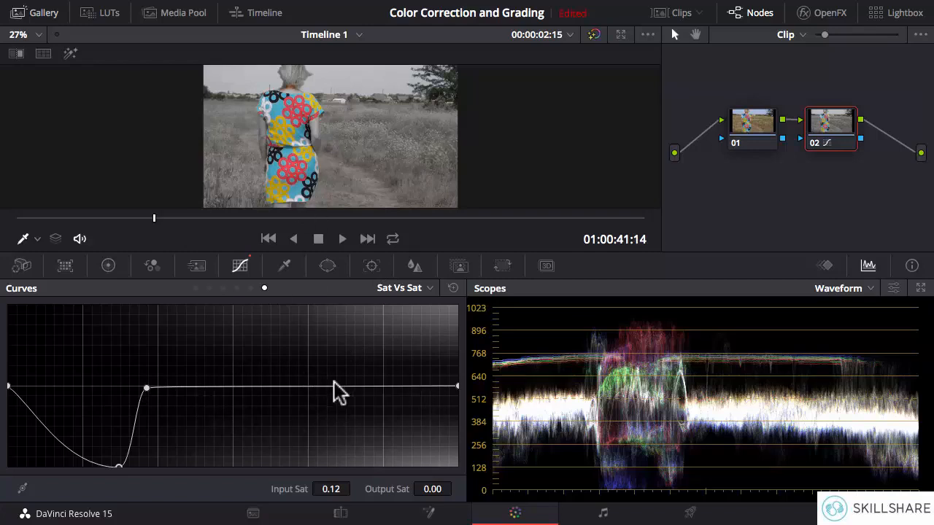
Compare the desaturated background with node 02 off, and with the node back on reset the Sat Vs Sat curve.
{"action": "left_click", "coordinate": [816, 144]}
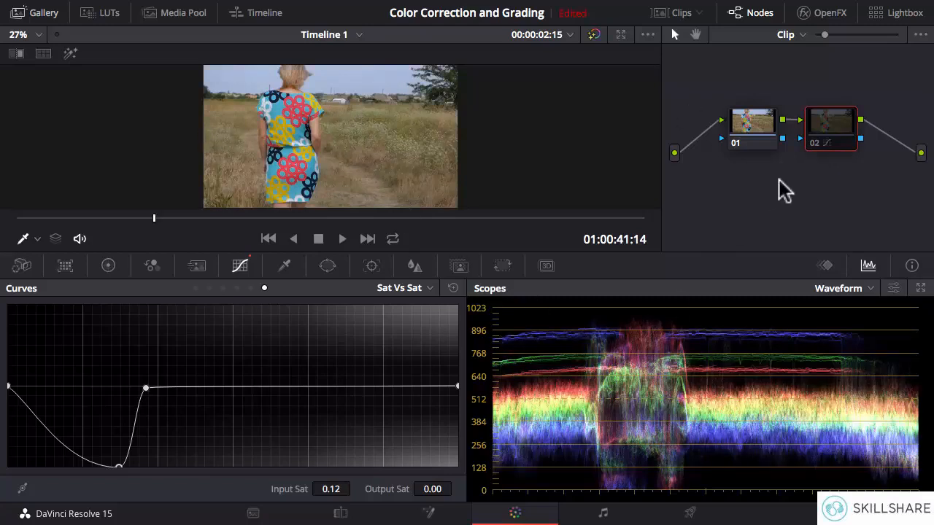
{"action": "left_click", "coordinate": [814, 143]}
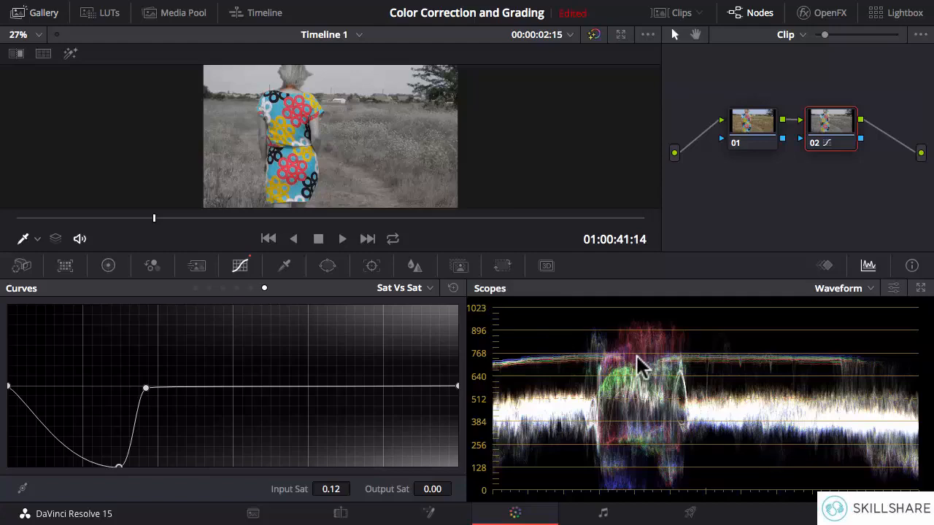
{"action": "left_click", "coordinate": [450, 288]}
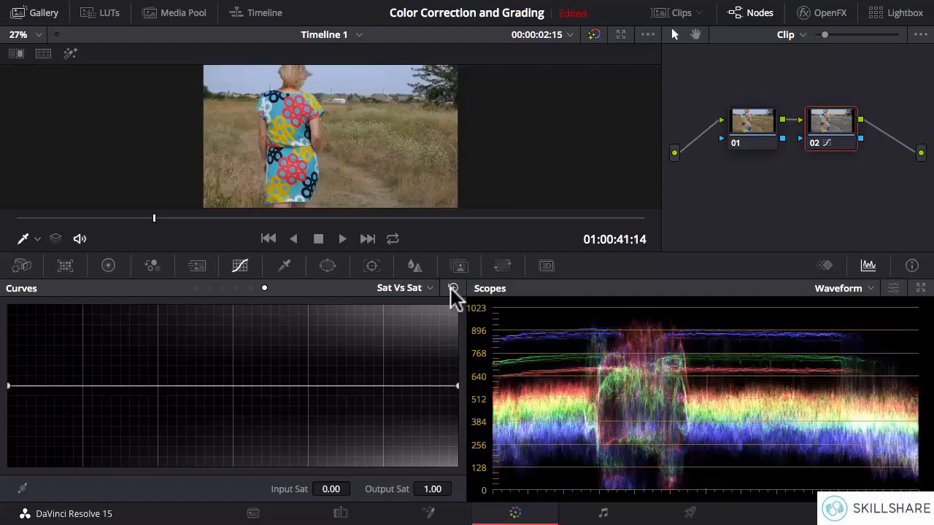